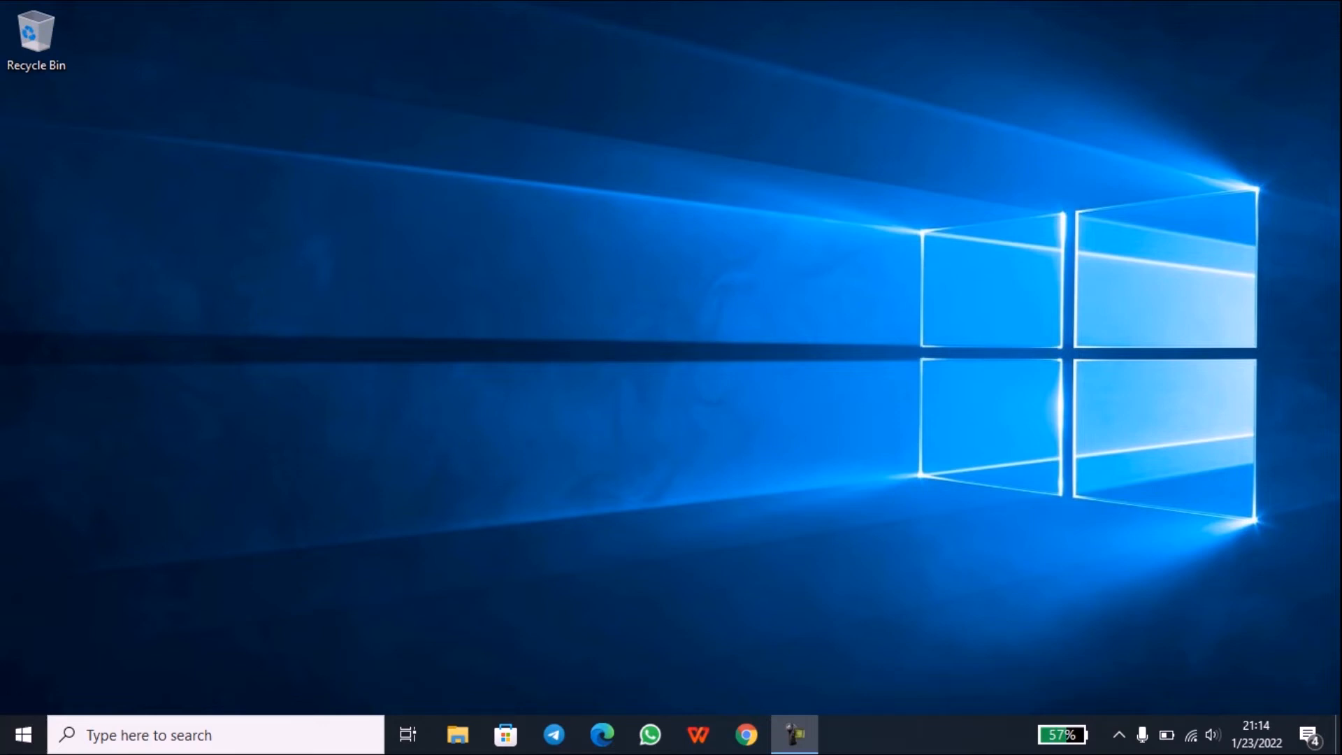
Step: Launch Oracle VM VirtualBox from its folder in the Windows Start menu
left_click(23, 735)
scroll(179, 537, "down", 6)
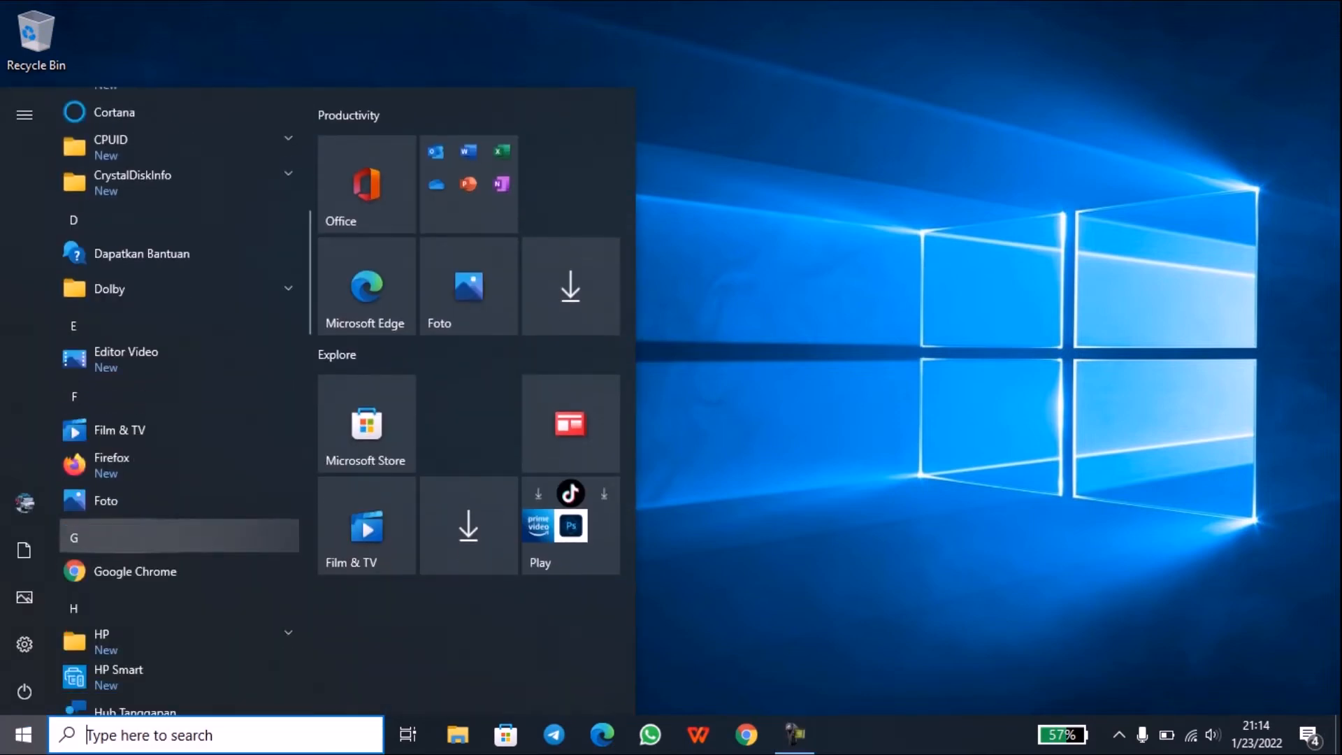
scroll(179, 503, "down", 5)
scroll(179, 503, "down", 3)
left_click(179, 595)
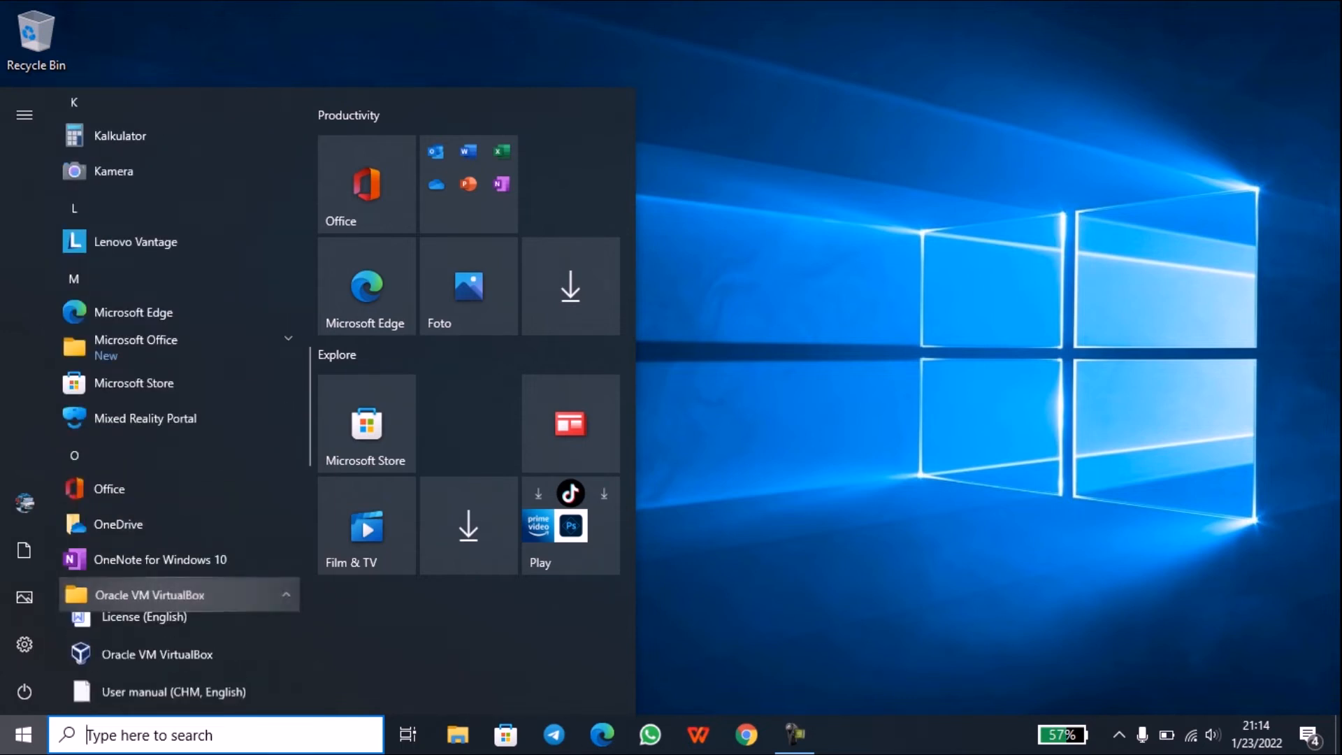
scroll(179, 584, "up", 2)
scroll(179, 584, "down", 3)
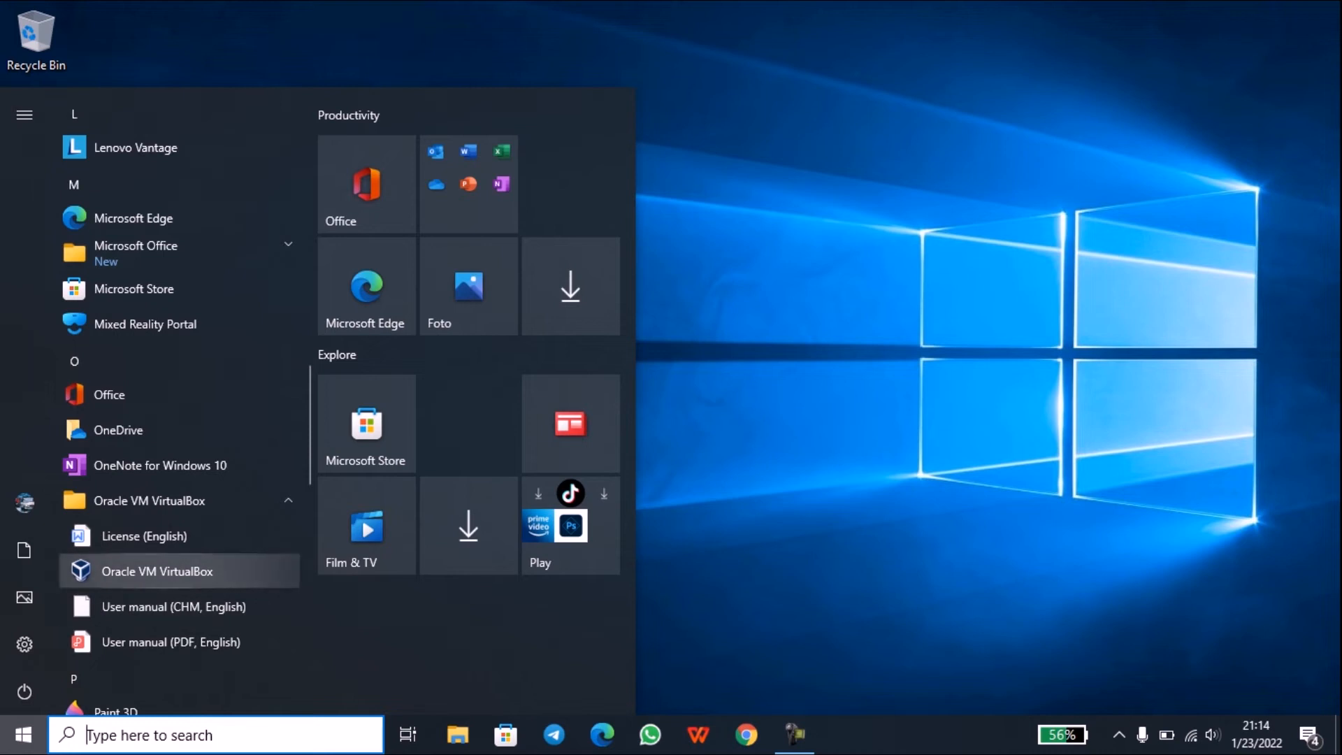
left_click(179, 572)
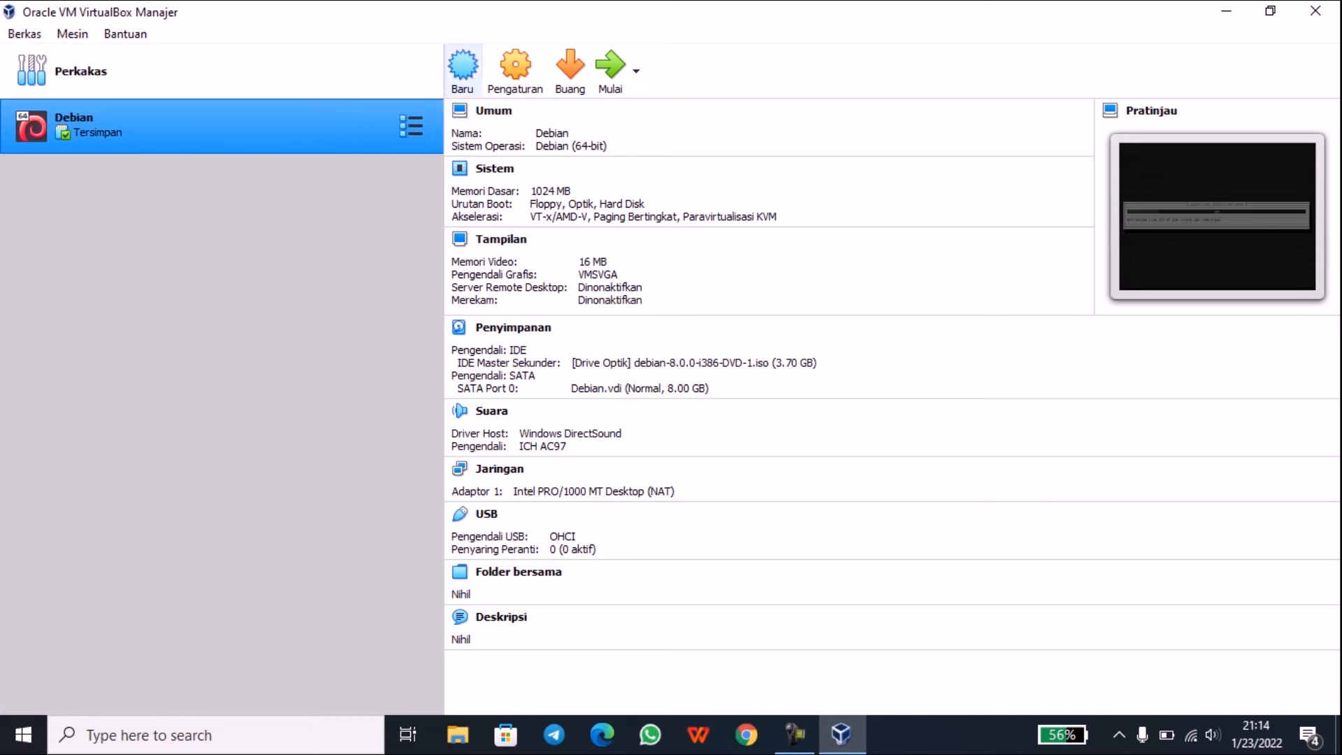
Step: Create a new machine named TrixBox with type Linux and version Other Linux (64-bit)
left_click(462, 69)
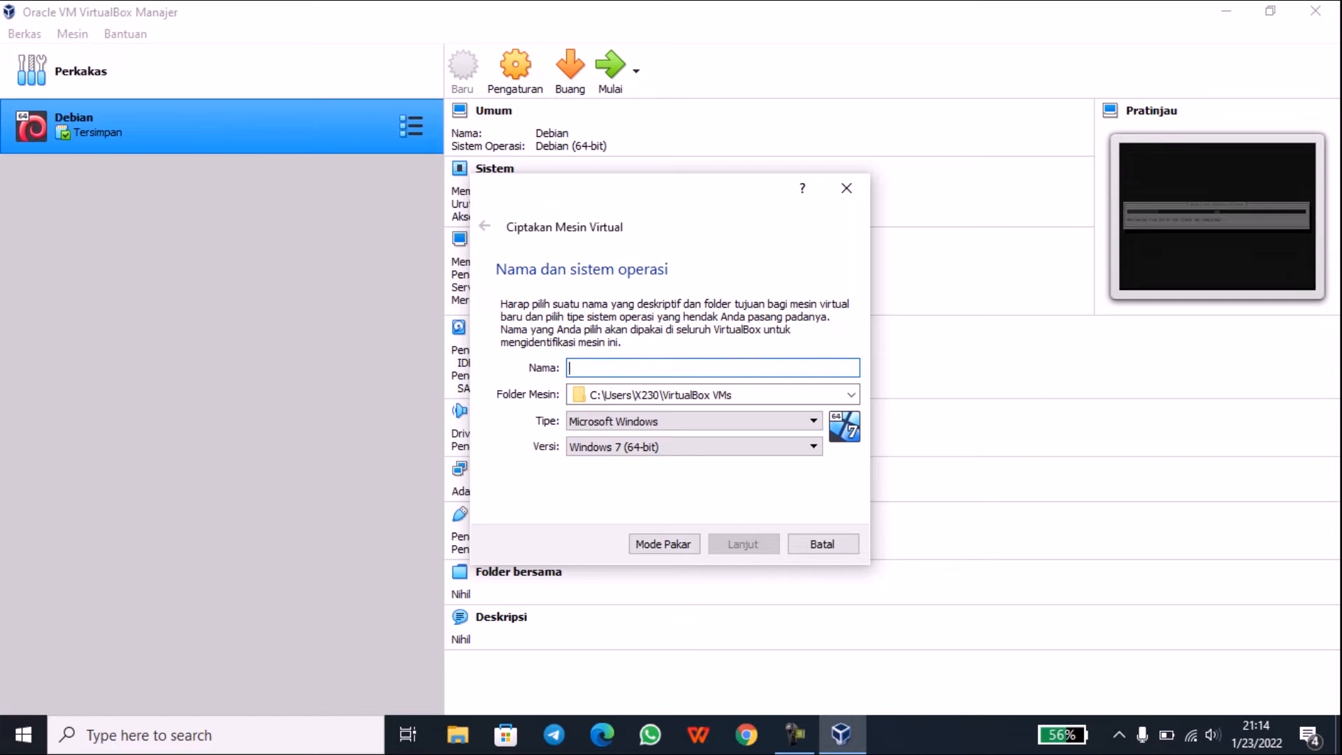
type("TrixBox")
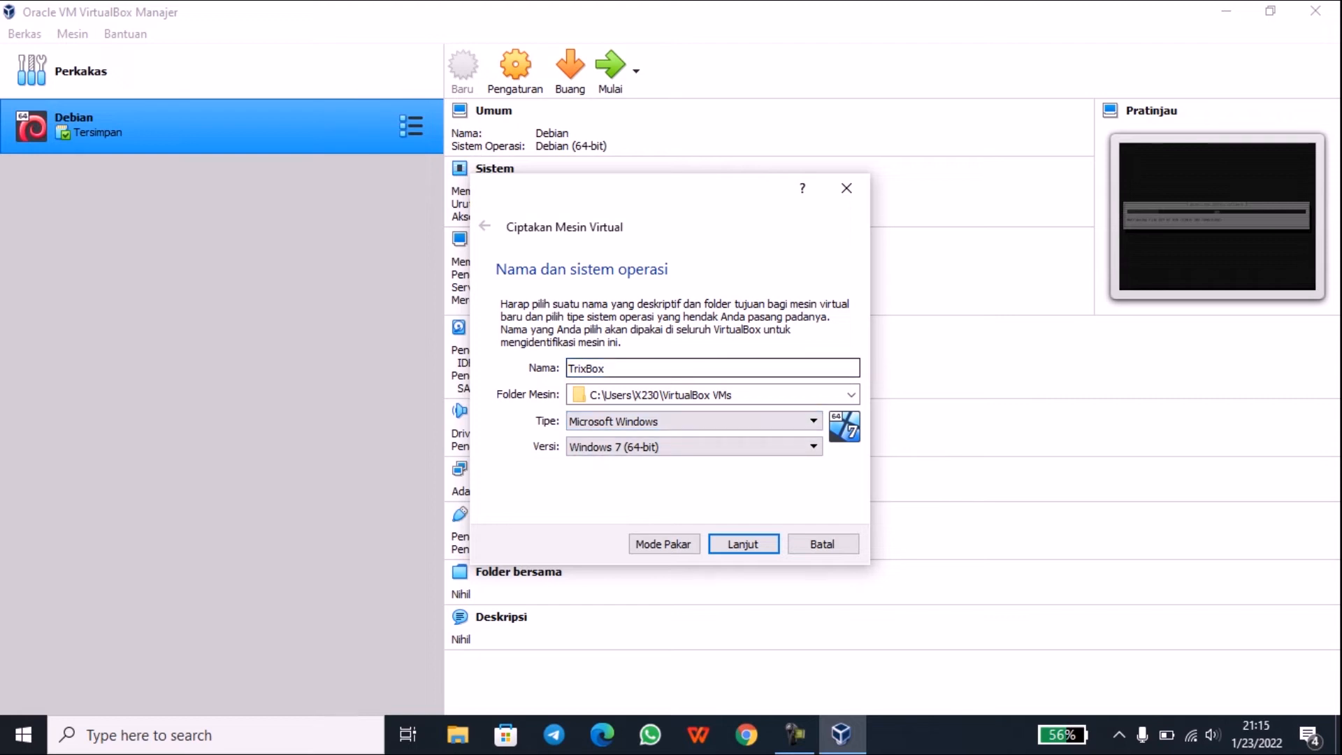
left_click(694, 422)
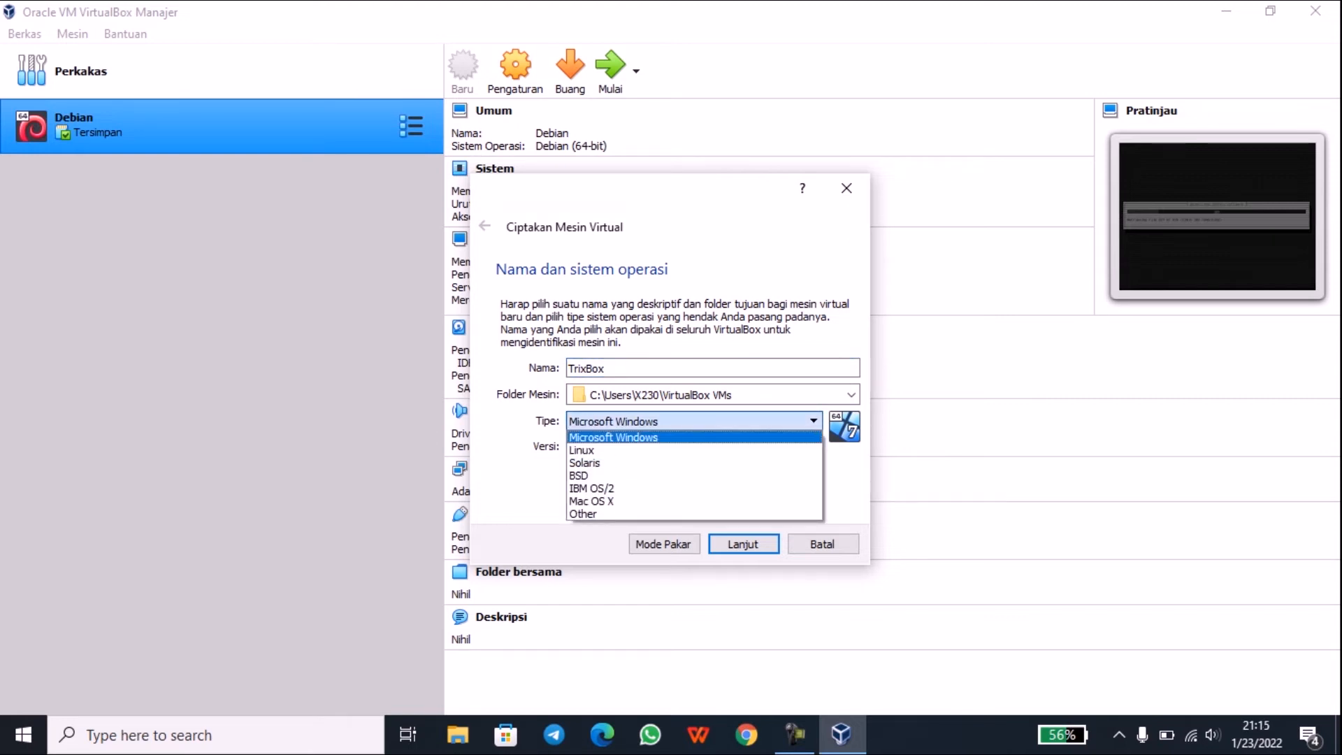
left_click(694, 450)
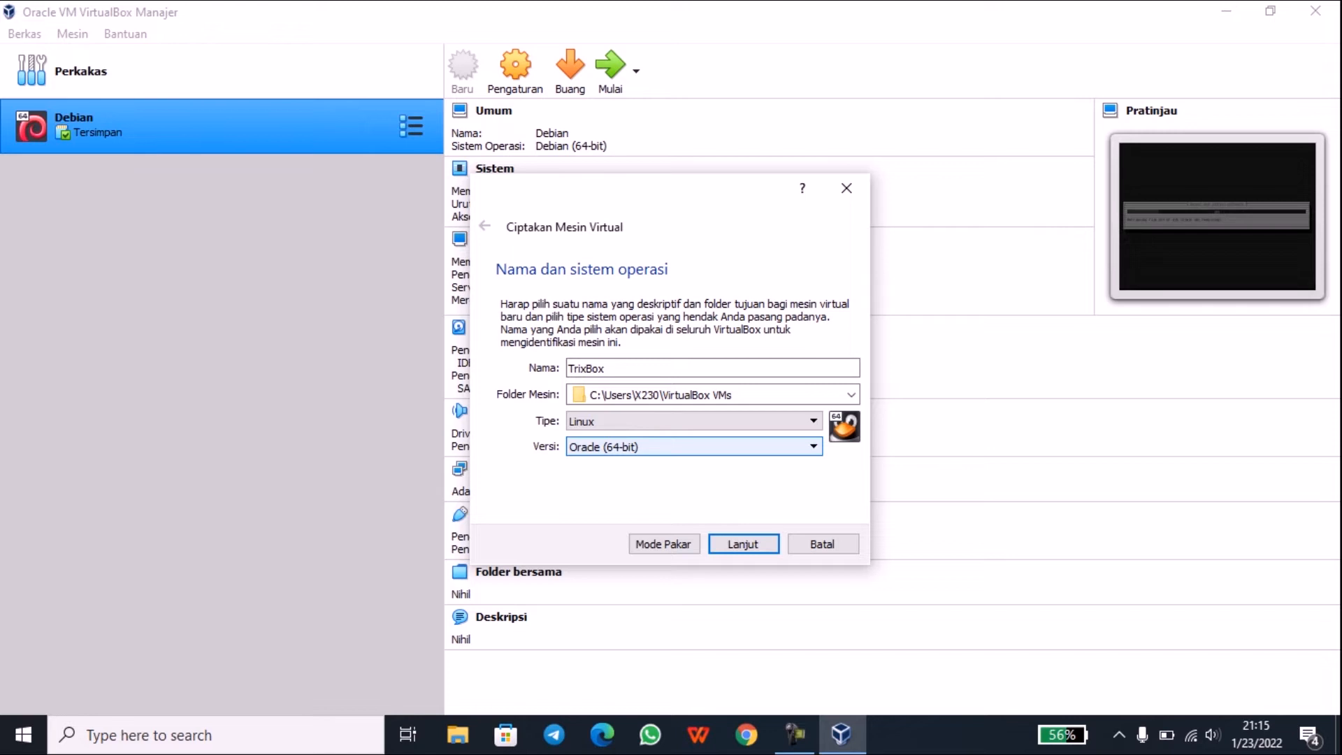
left_click(695, 448)
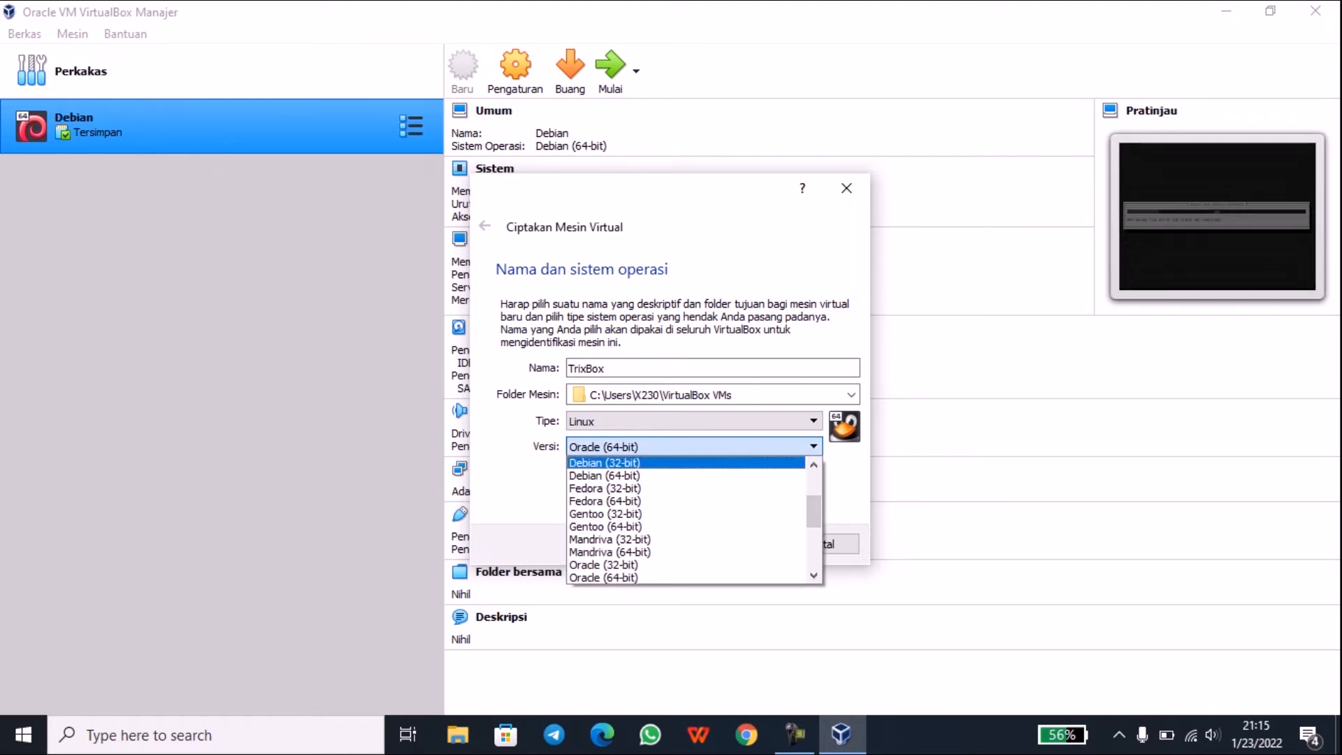
left_click_drag(814, 511, 813, 555)
left_click(630, 578)
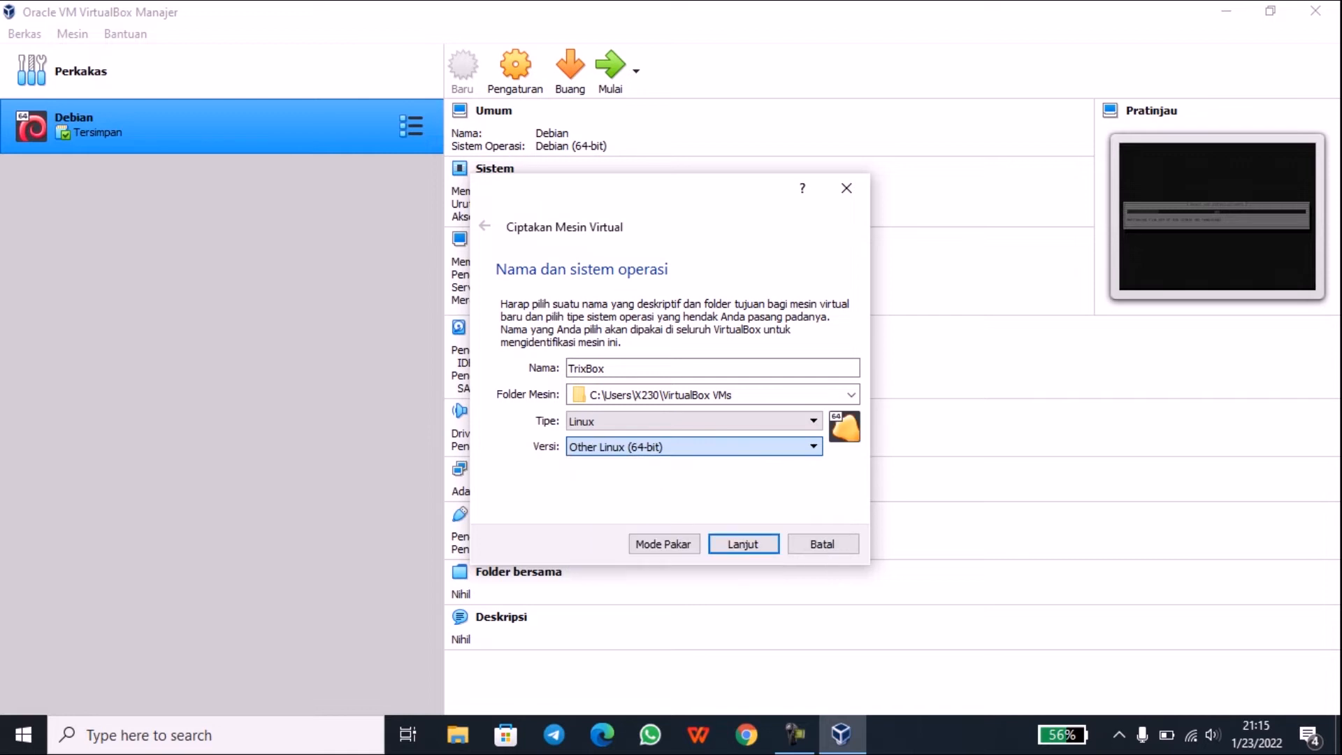
left_click(743, 544)
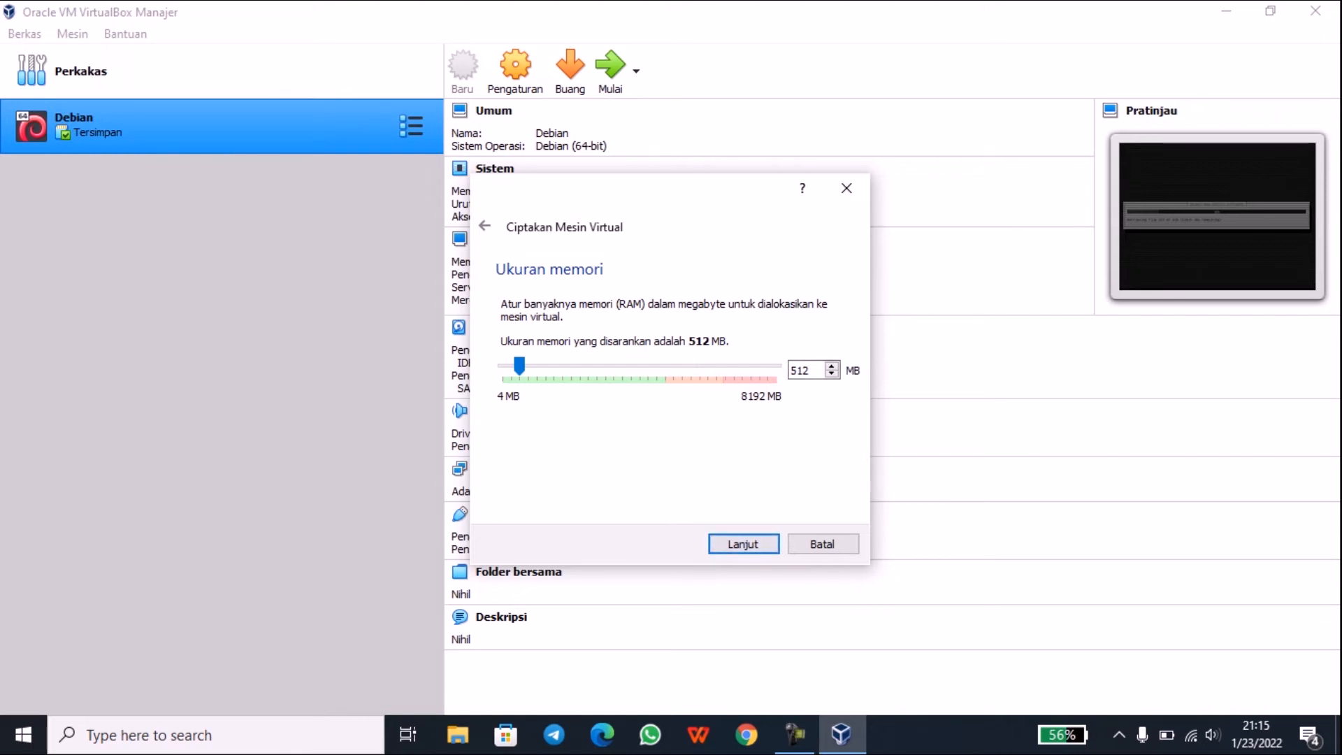
Step: Keep 512 MB of memory and choose to create a new virtual hard disk now
key("Return")
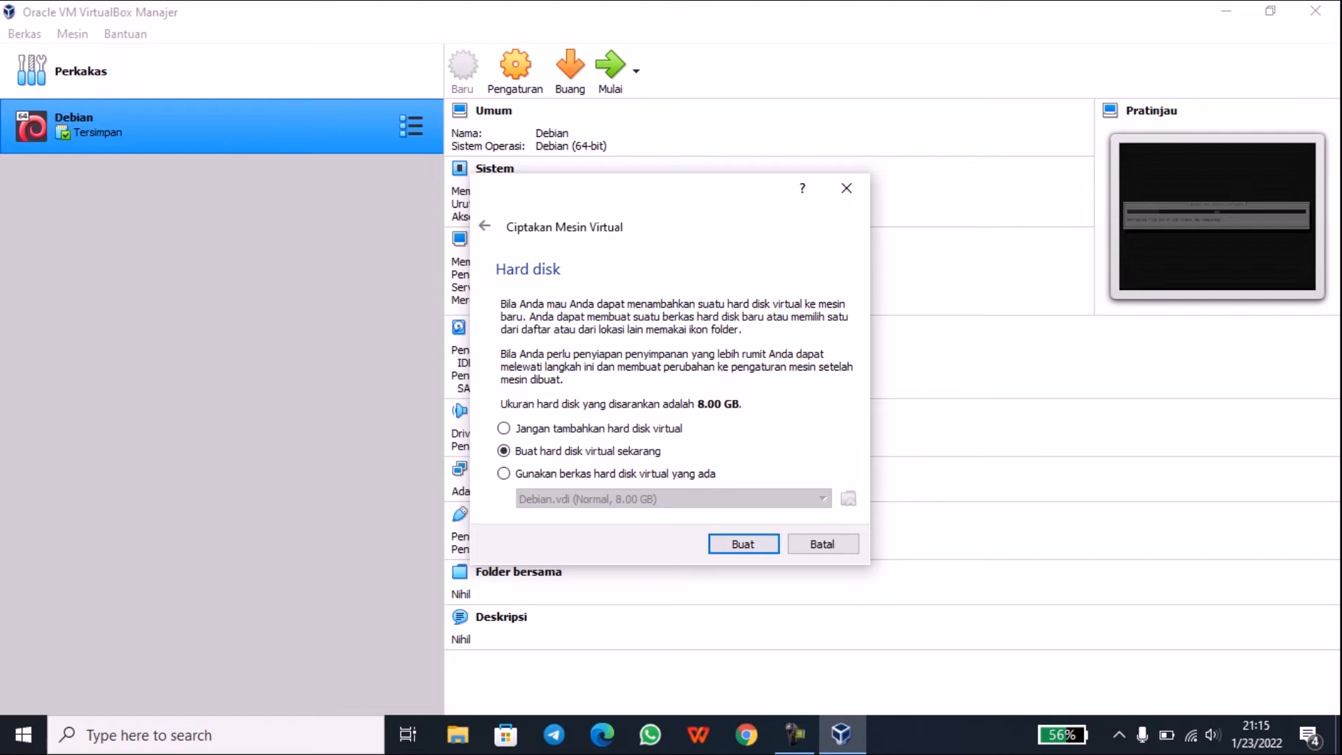
key("Return")
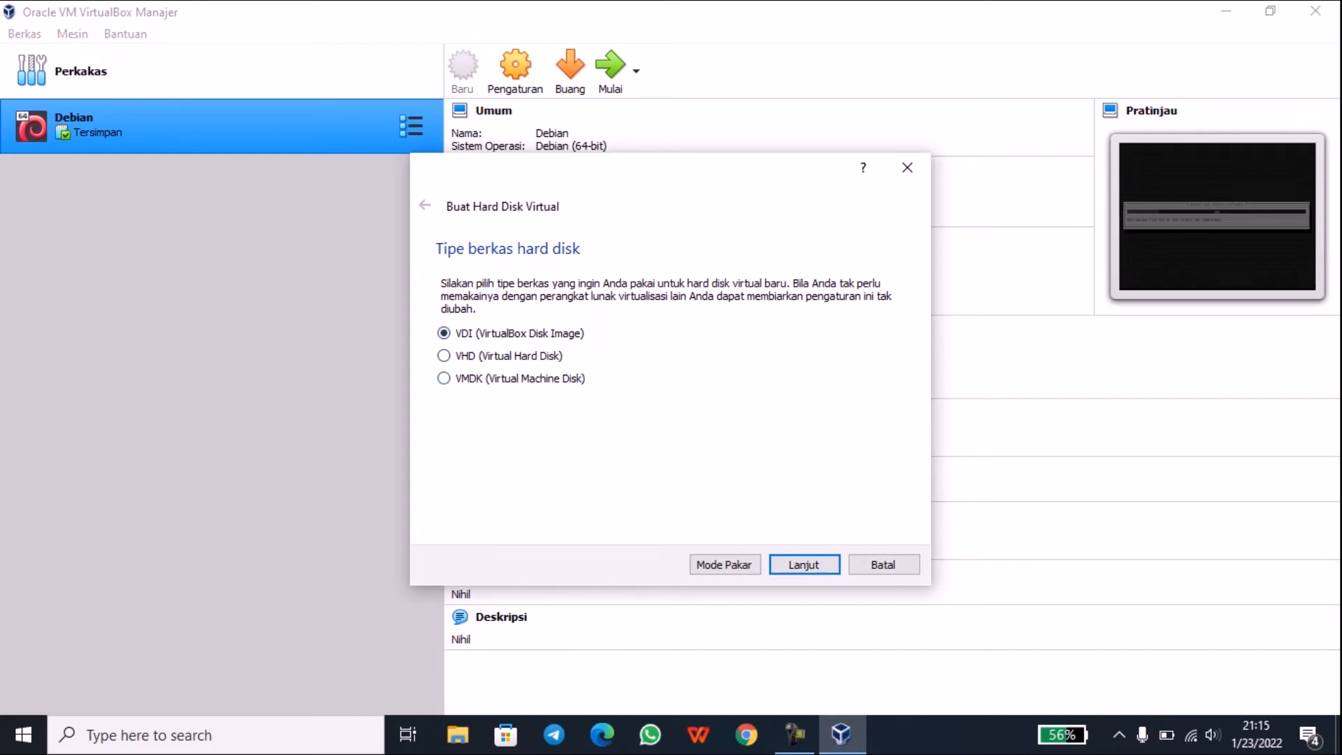
Step: Give TrixBox a dynamically allocated 8.00 GB VHD disk and create the machine
left_click(445, 355)
left_click(804, 565)
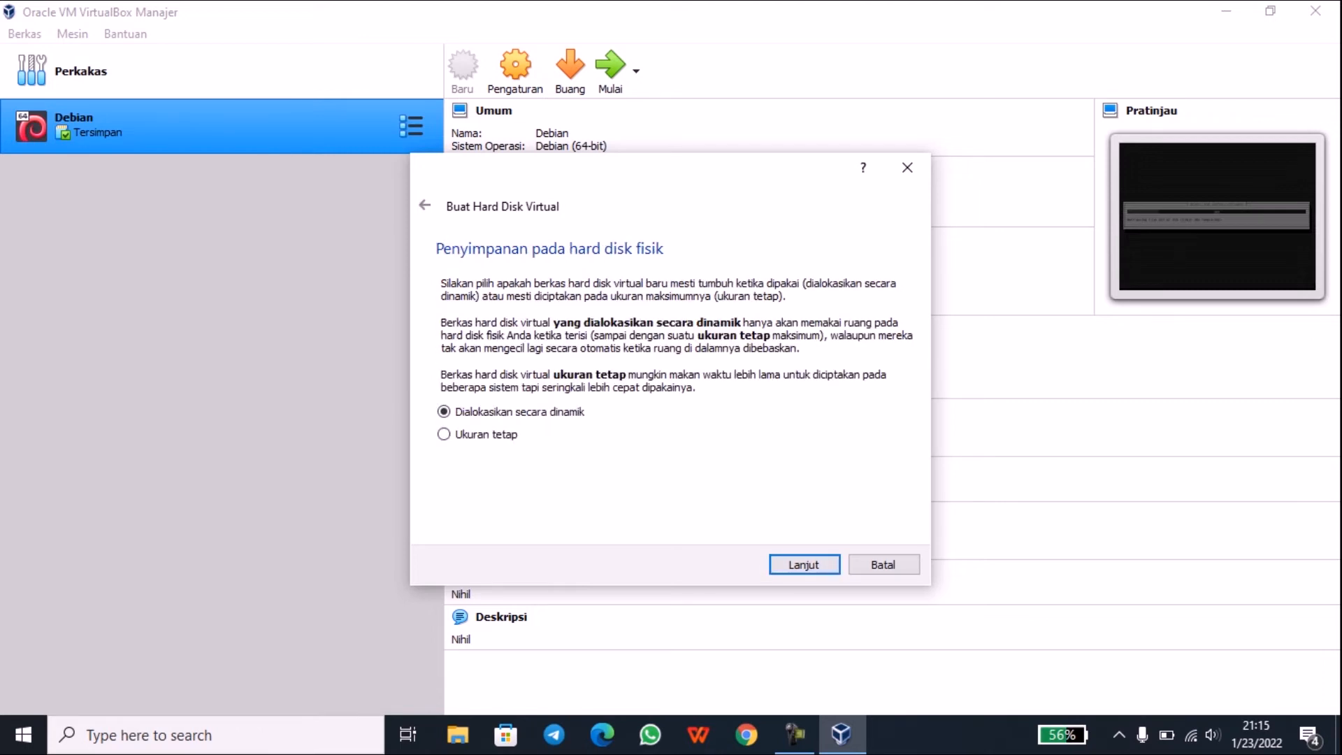
left_click(804, 565)
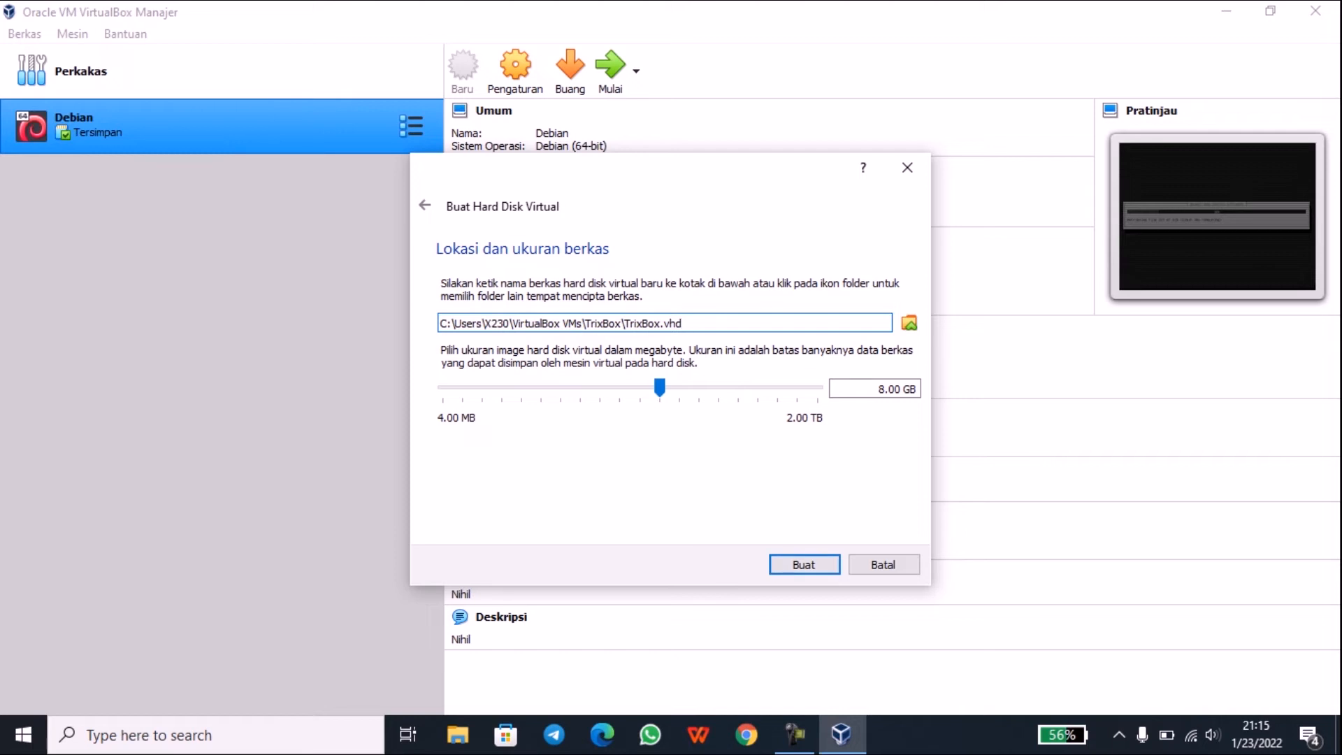
left_click_drag(877, 390, 918, 389)
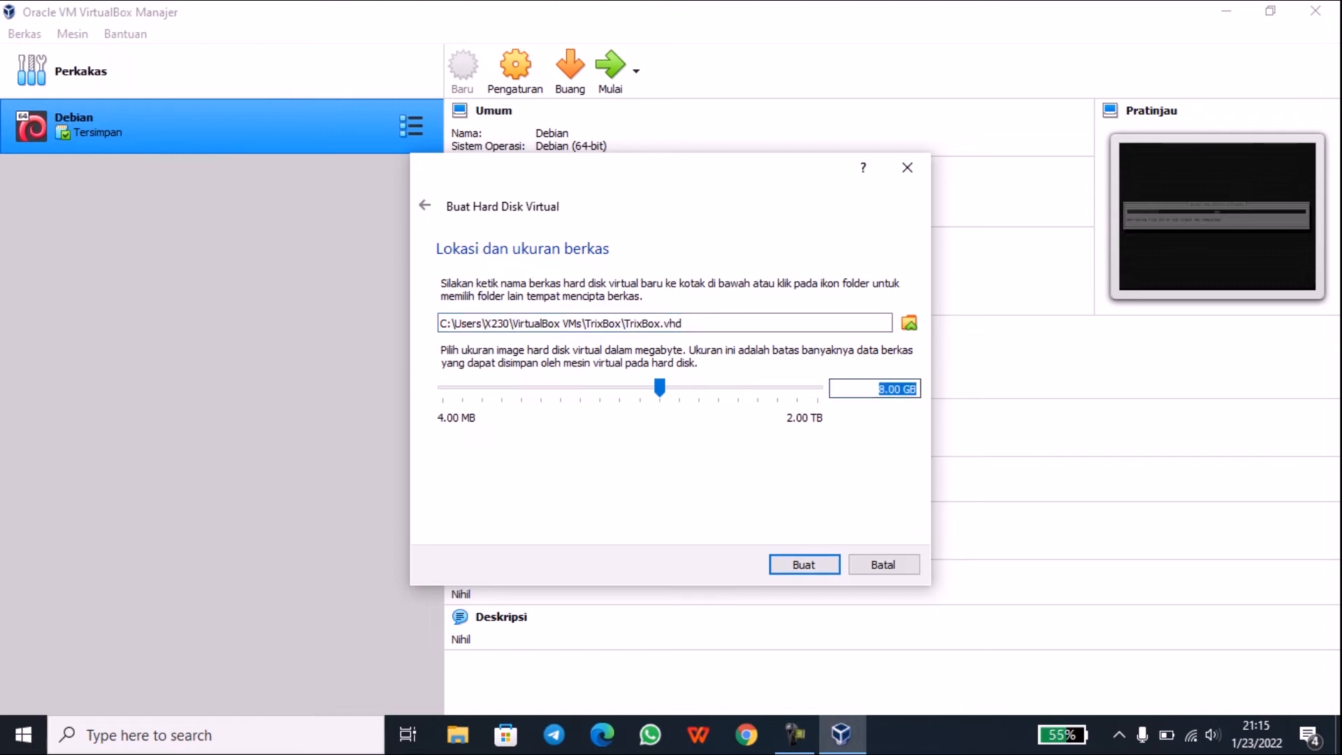
left_click(804, 565)
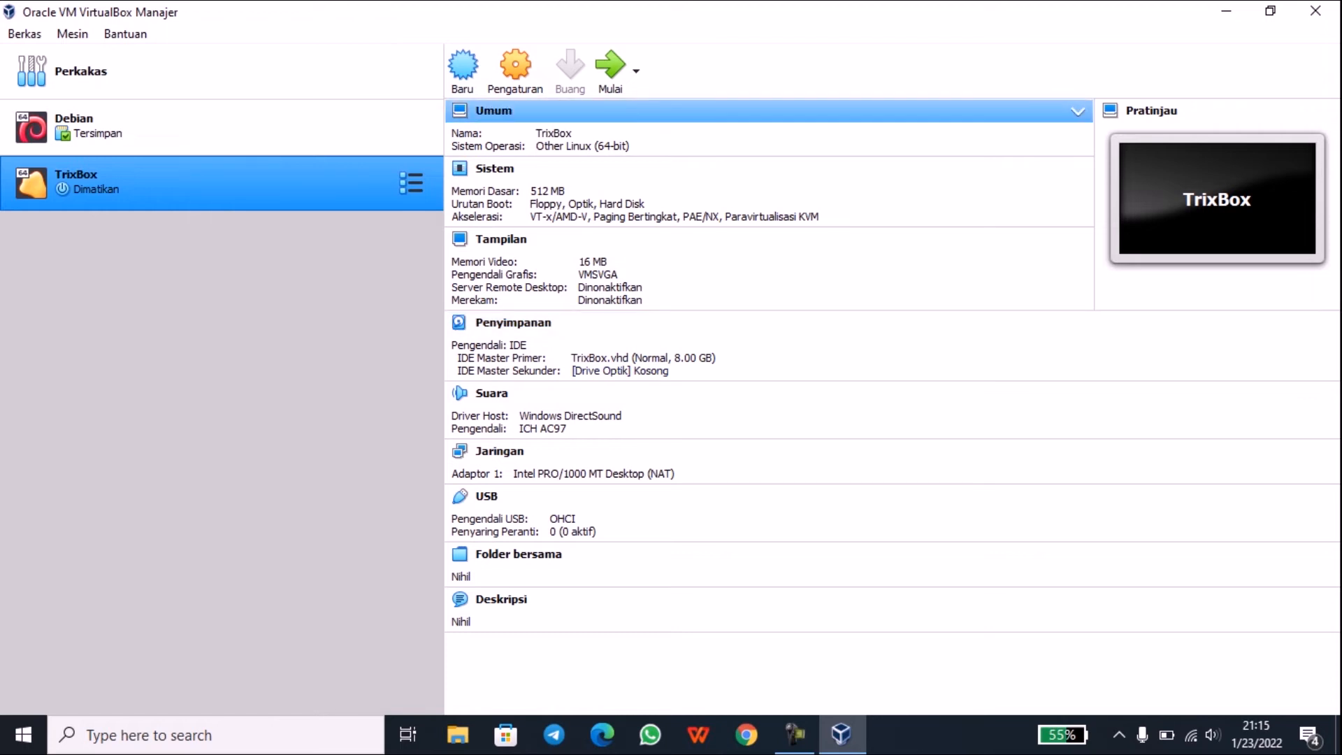
Step: In TrixBox's Storage settings, select the empty optical drive and show its disc choices
left_click(516, 70)
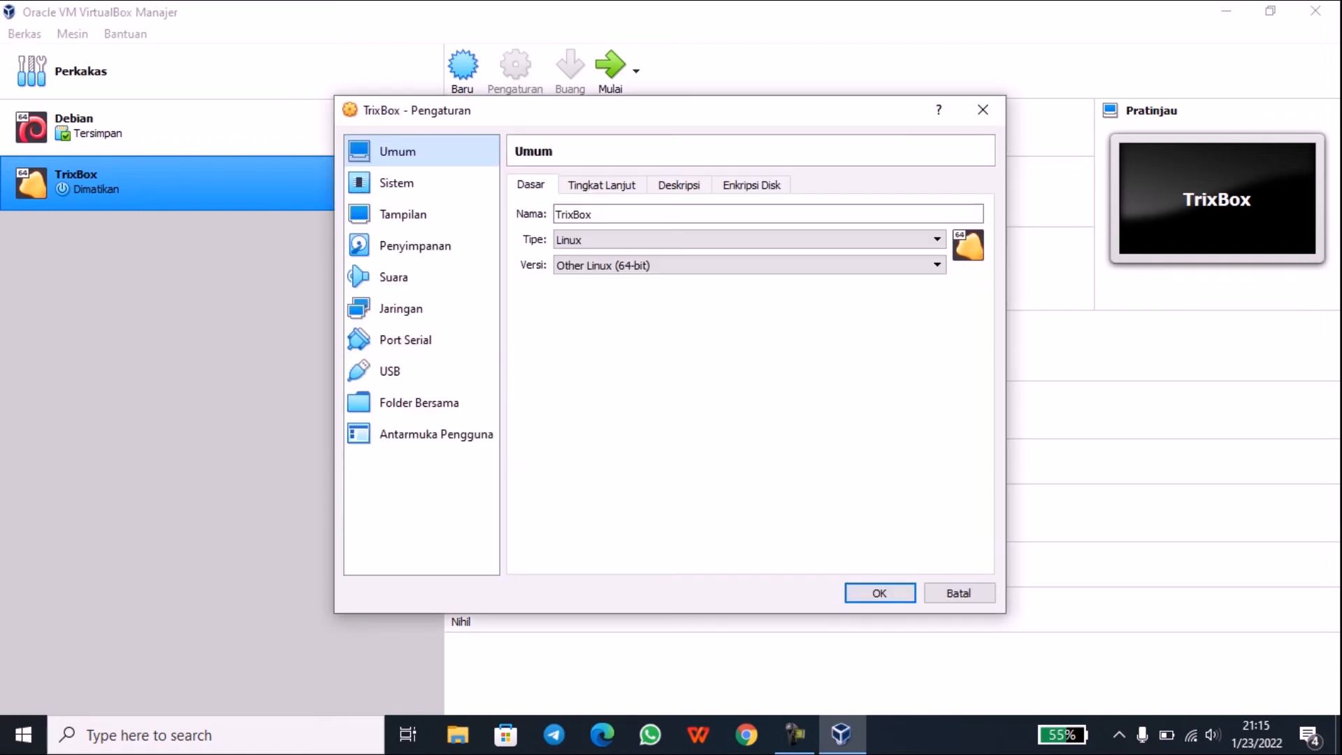
left_click(416, 247)
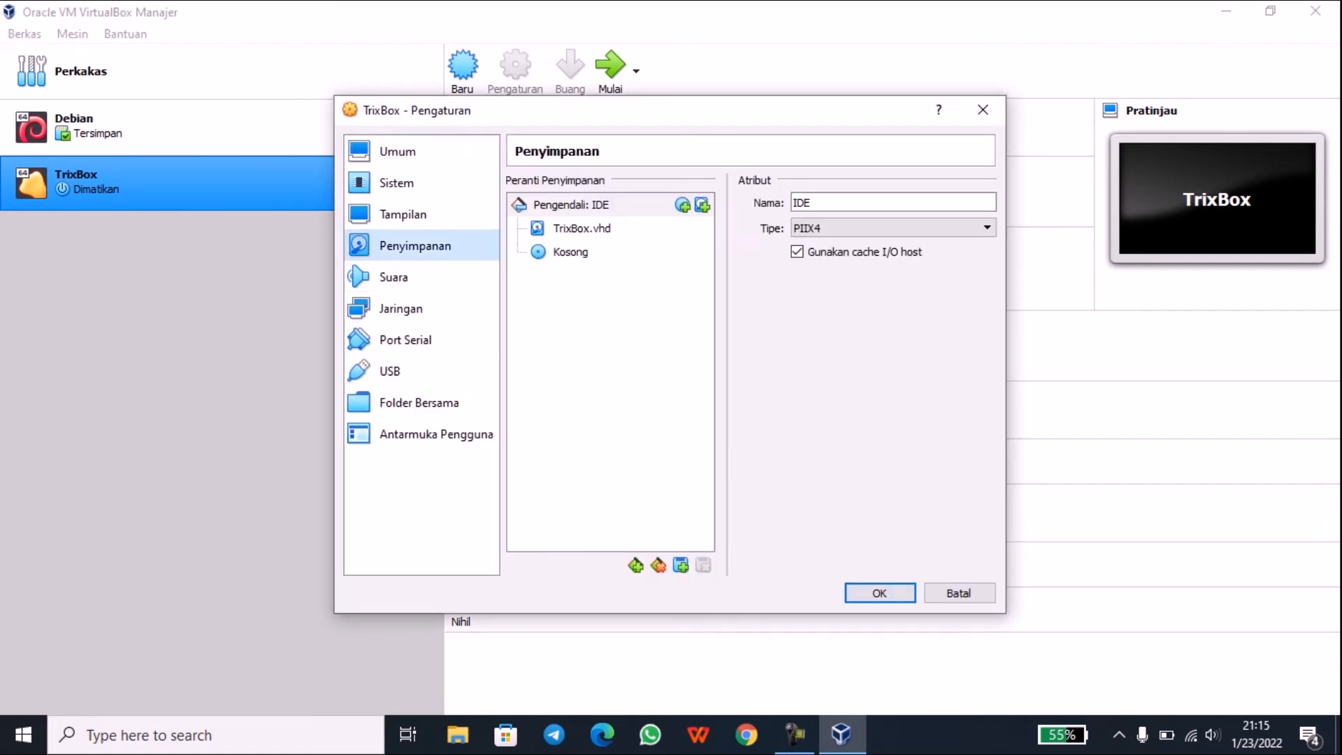
left_click(570, 252)
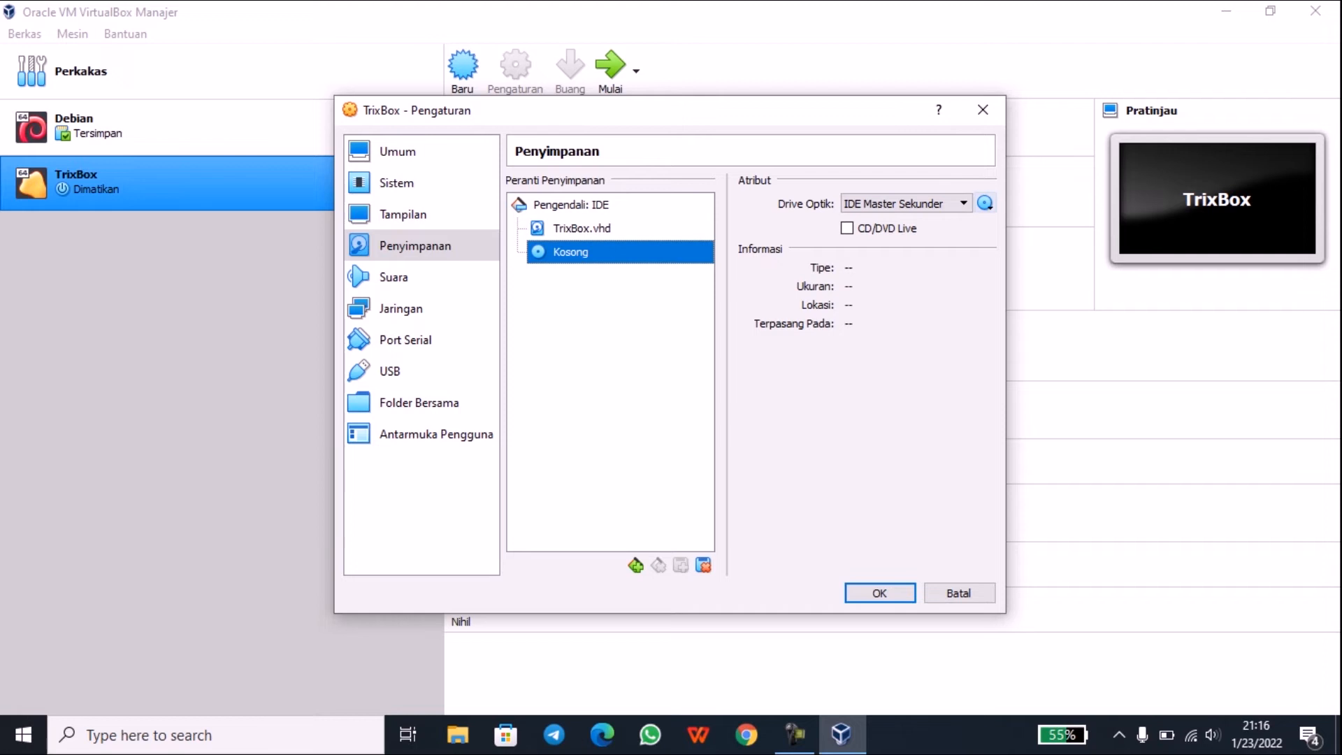
left_click(985, 202)
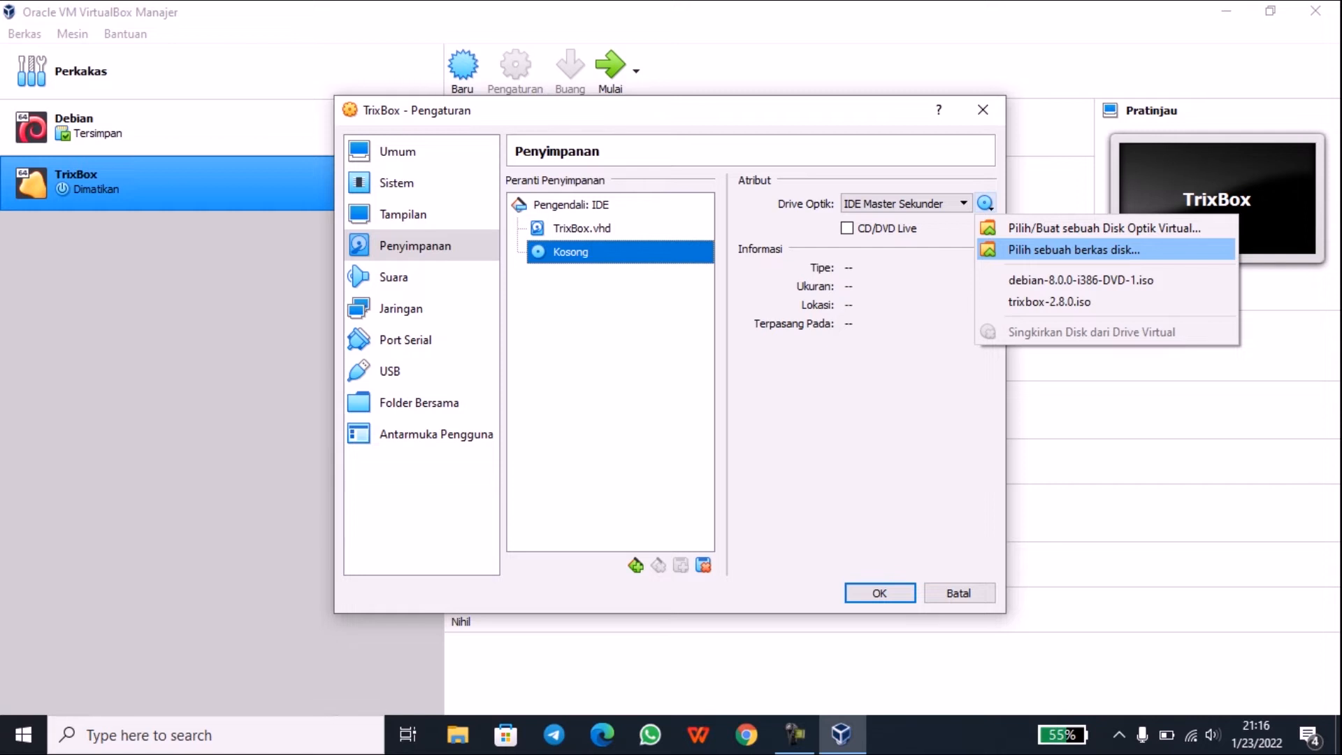
Step: Locate trixbox-2.8.0.iso in D:\C\SOFTSWITCH so it appears in the optical drive's disc list
left_click(1074, 250)
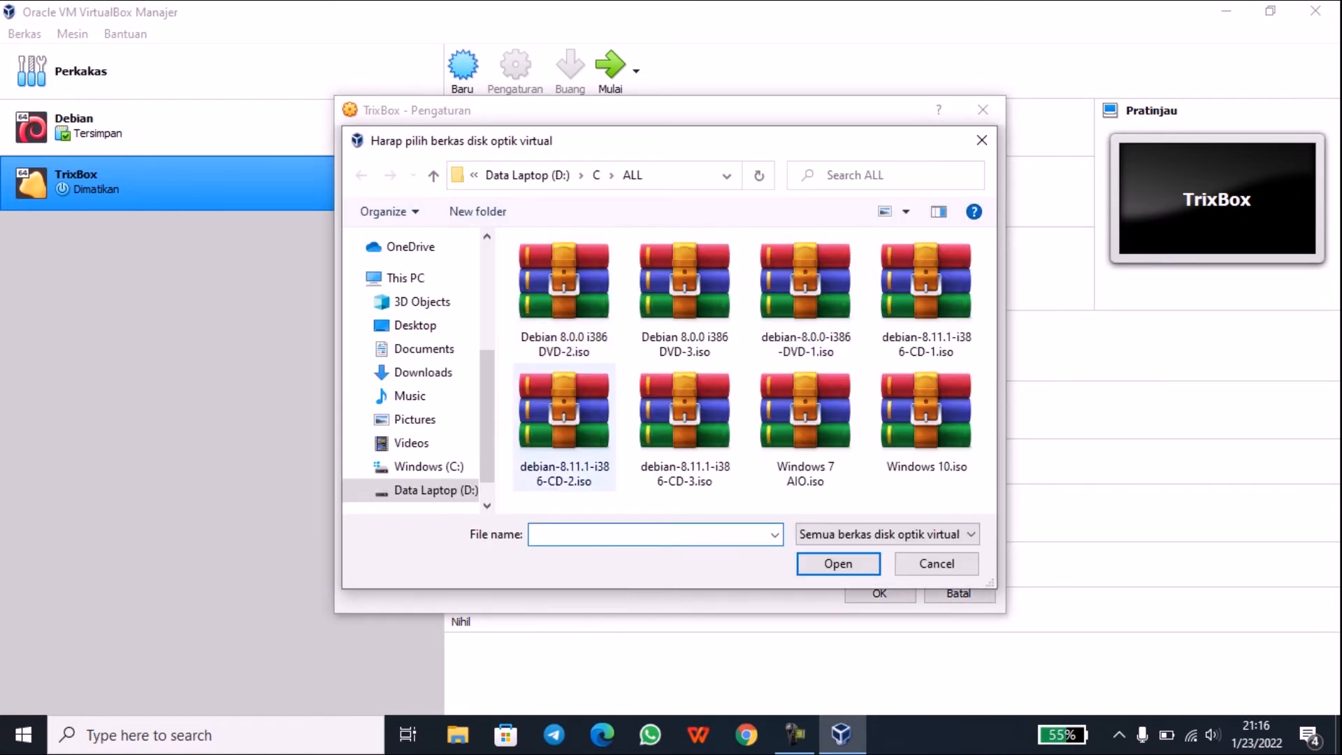
left_click_drag(488, 437, 488, 458)
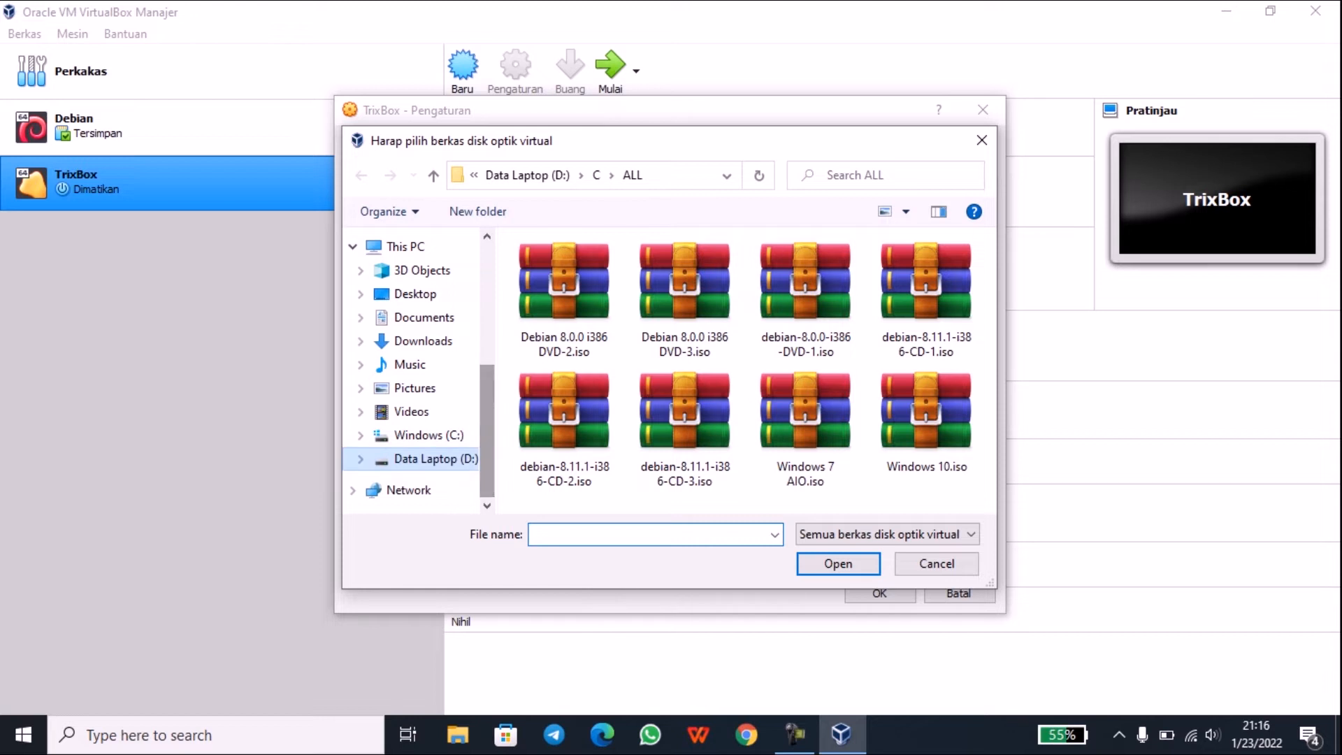
left_click(433, 459)
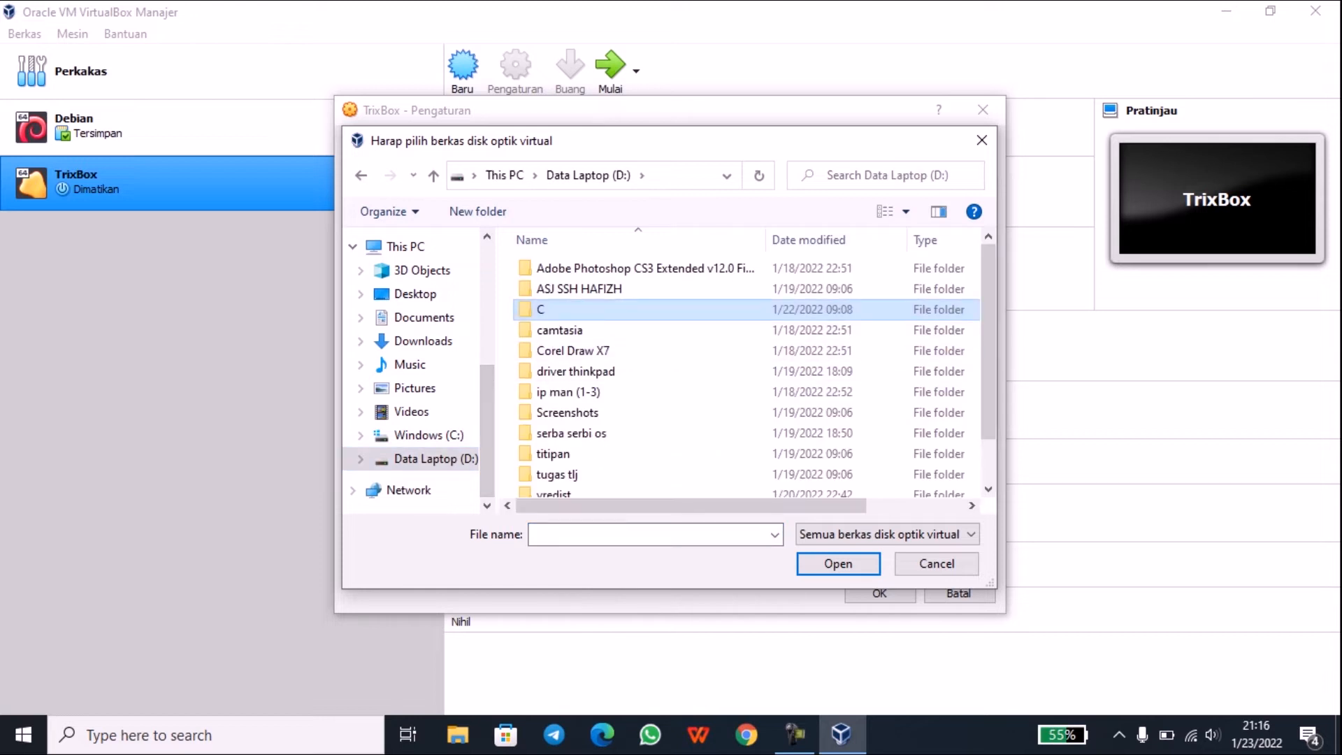
double_click(559, 309)
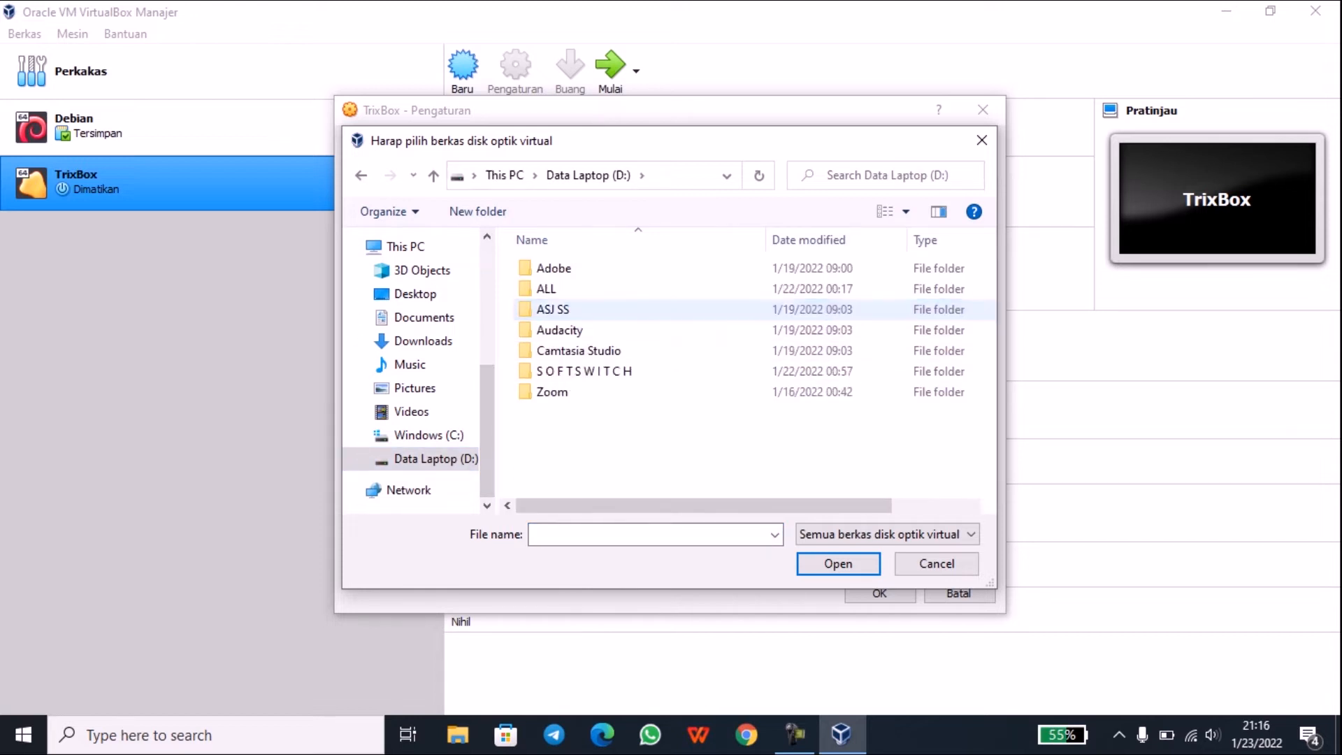
double_click(559, 290)
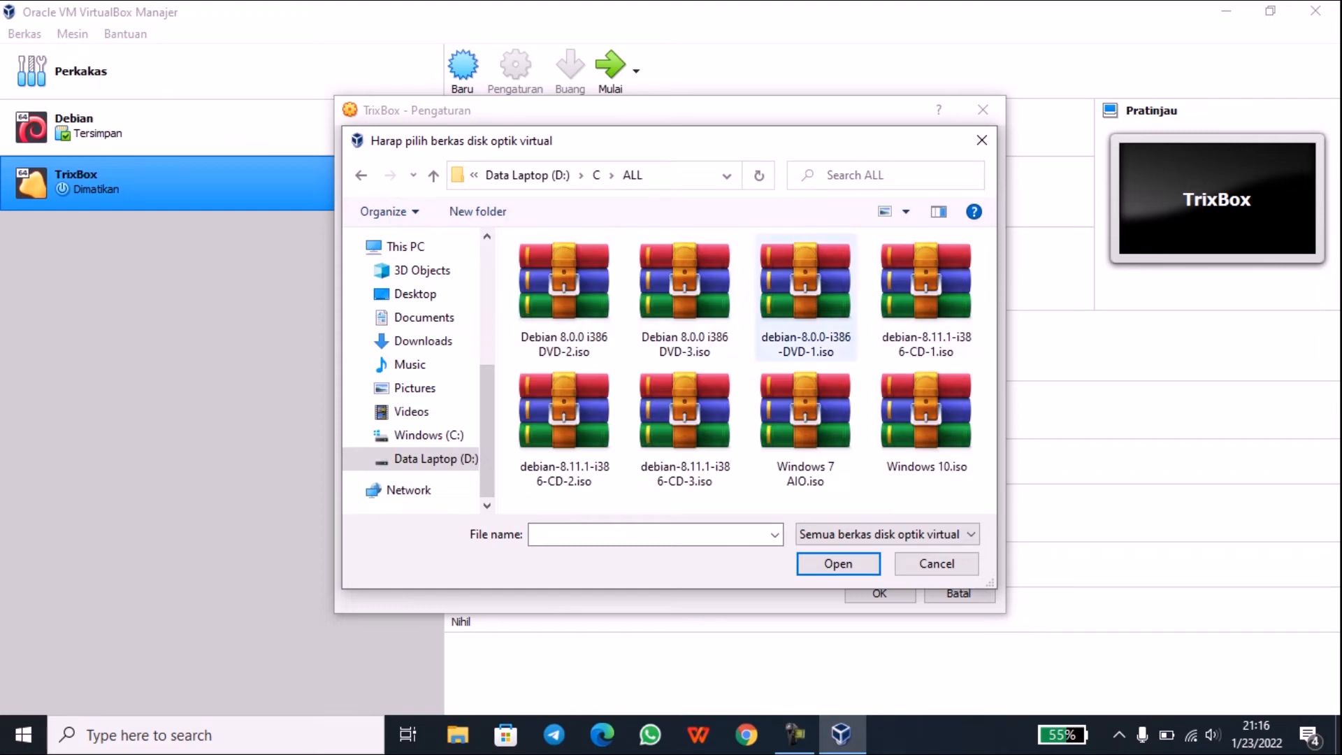
left_click(361, 176)
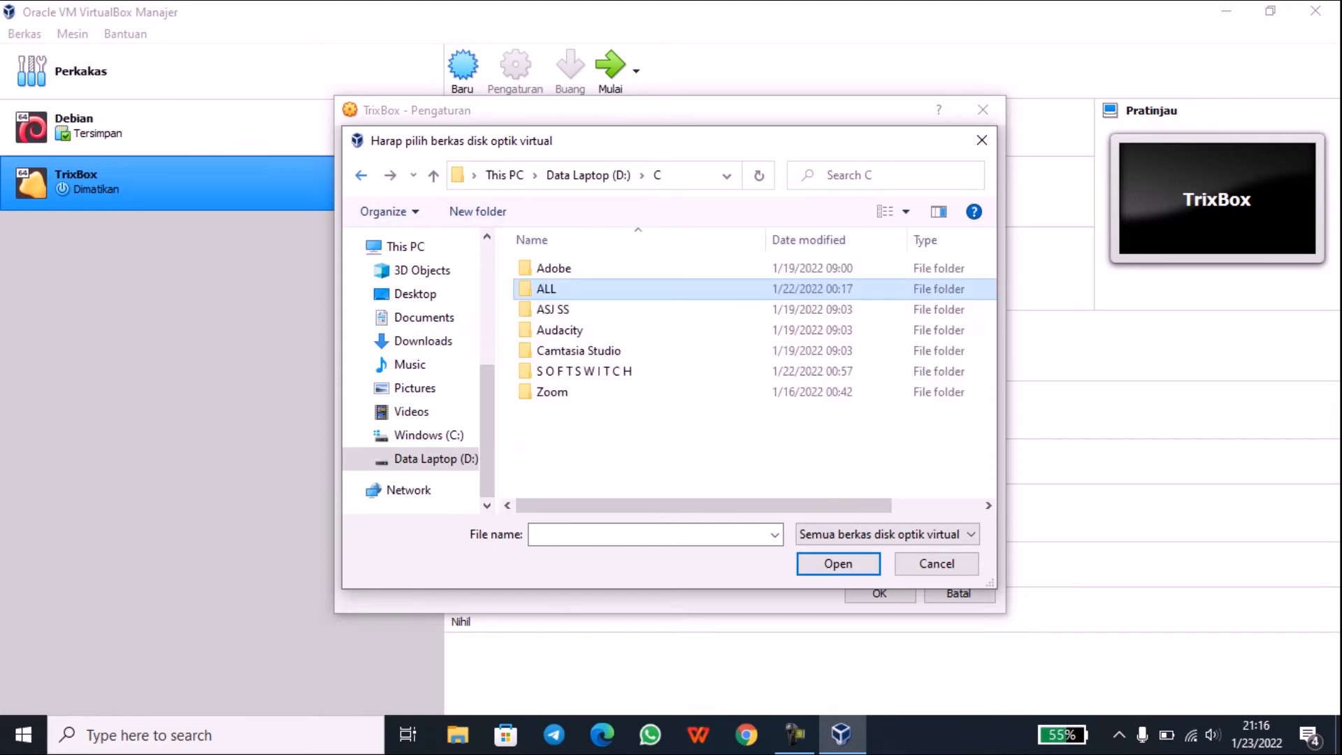
left_click(584, 372)
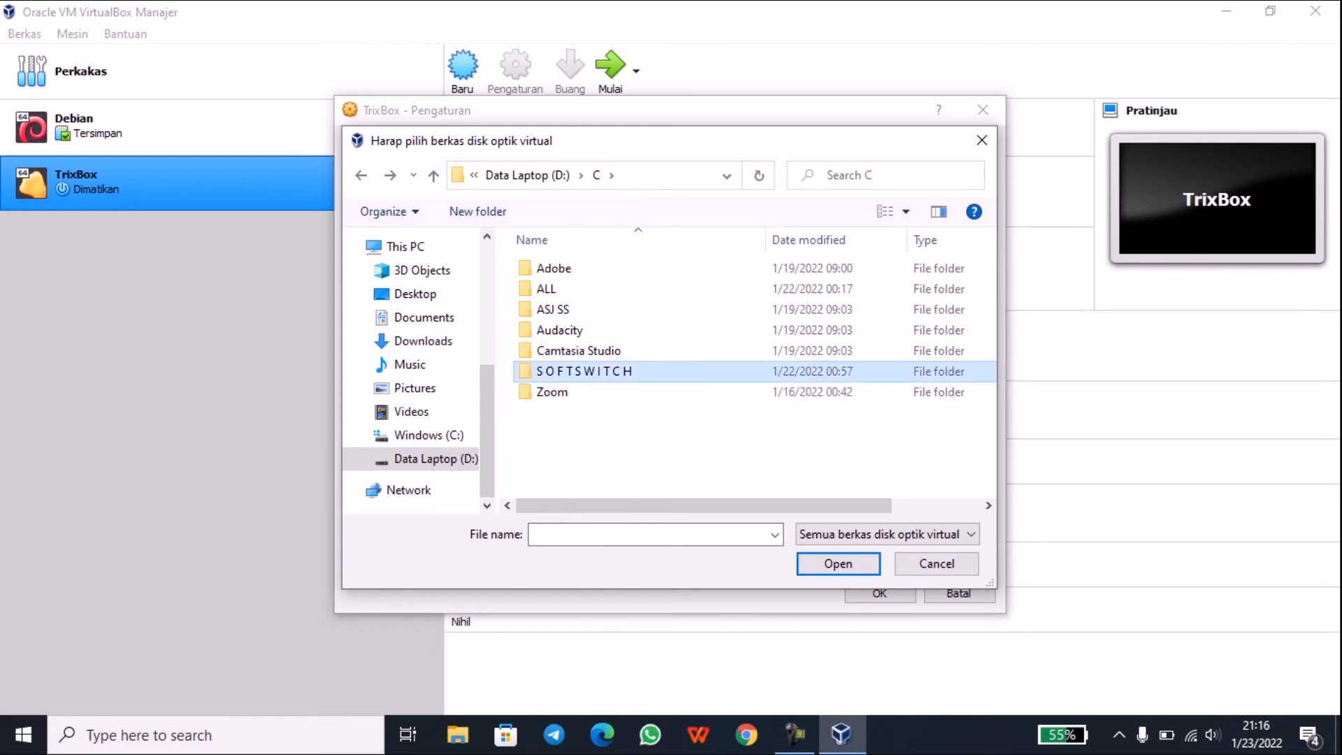
double_click(584, 372)
left_click(560, 309)
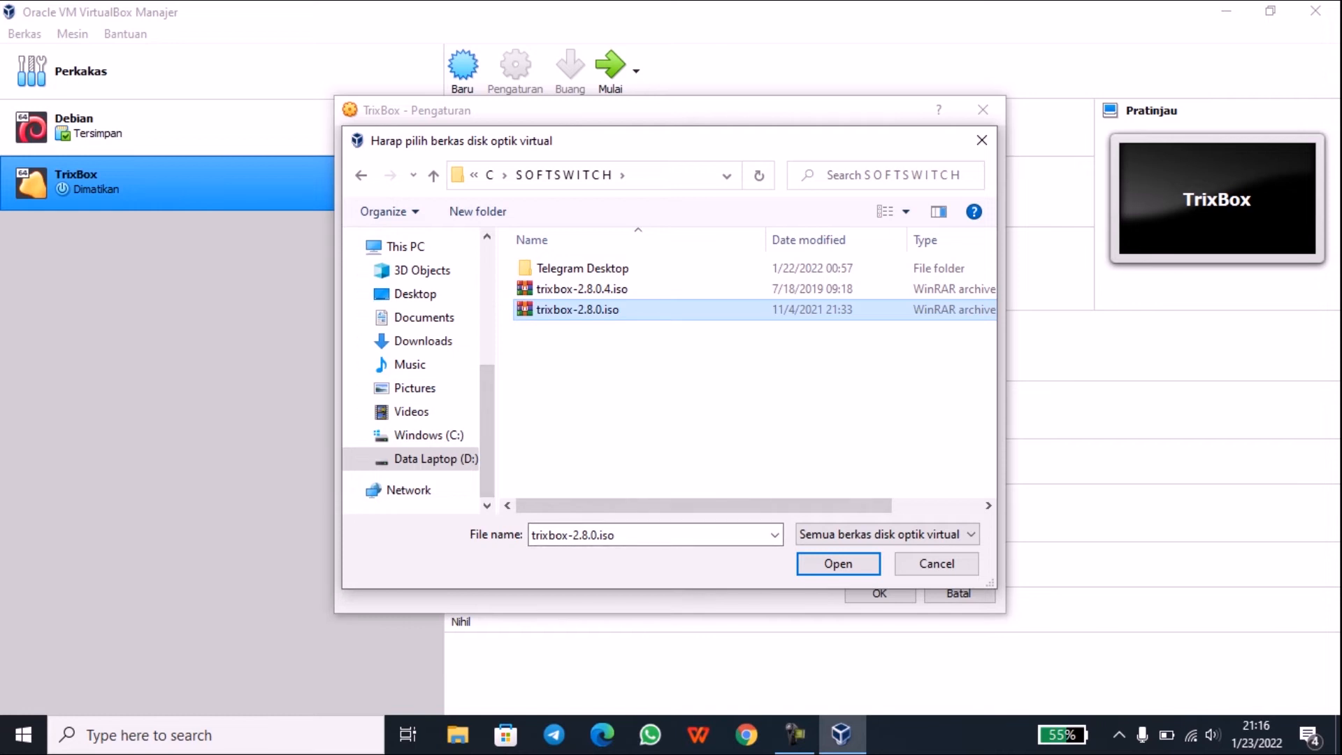
key("Escape")
left_click(985, 203)
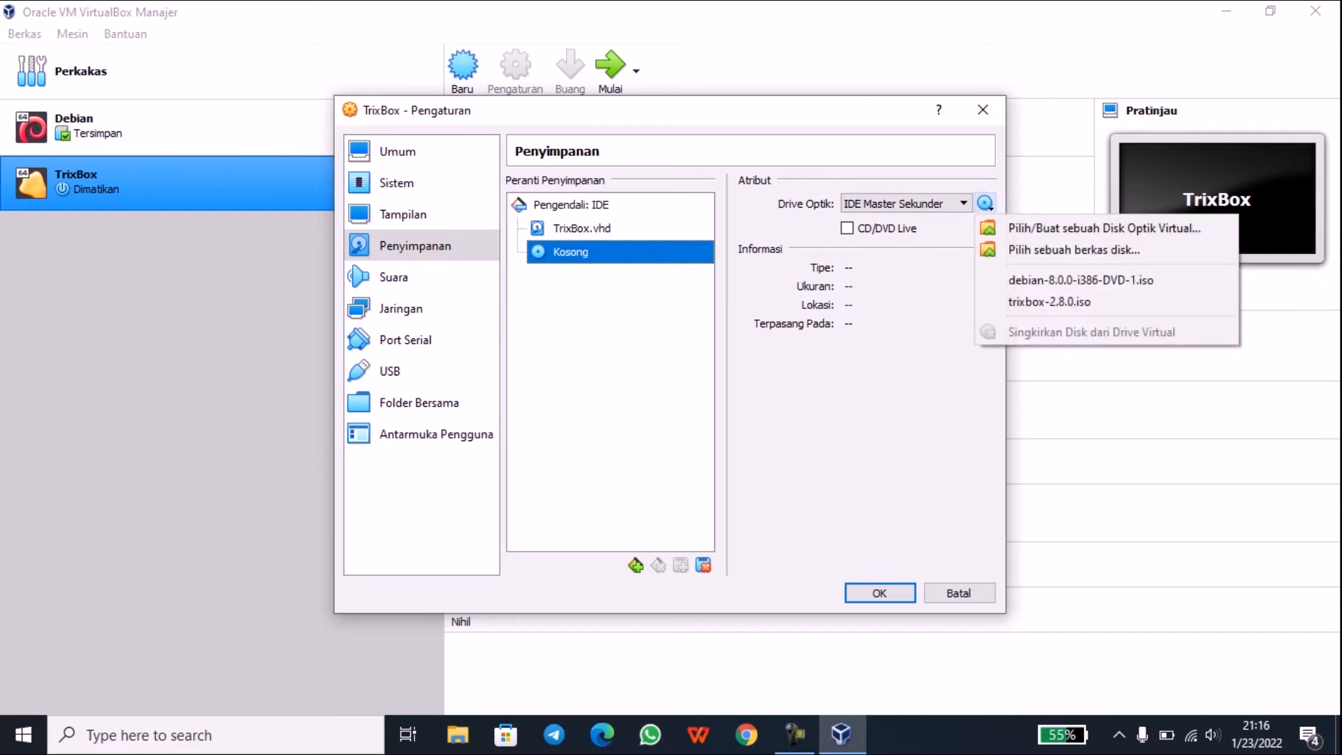
Step: Insert trixbox-2.8.0.iso into TrixBox's optical drive and save the settings
left_click(1048, 302)
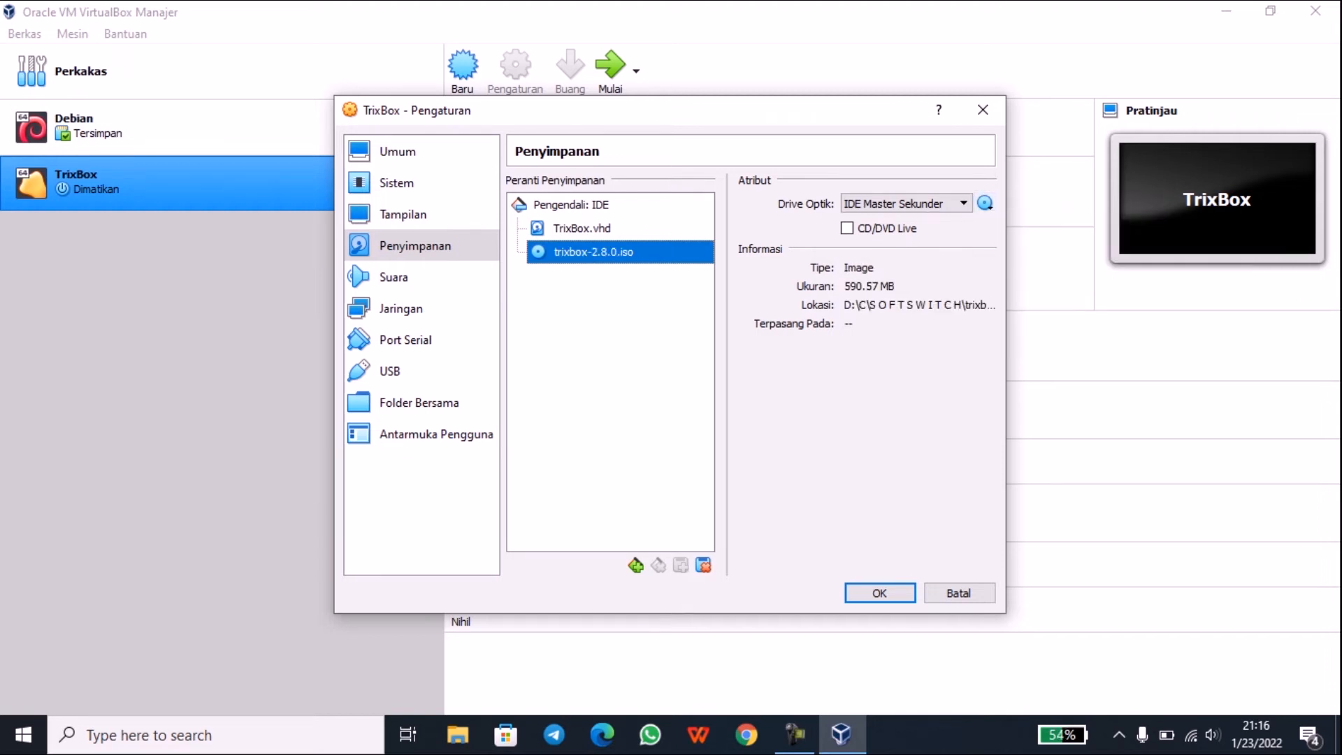
key("Return")
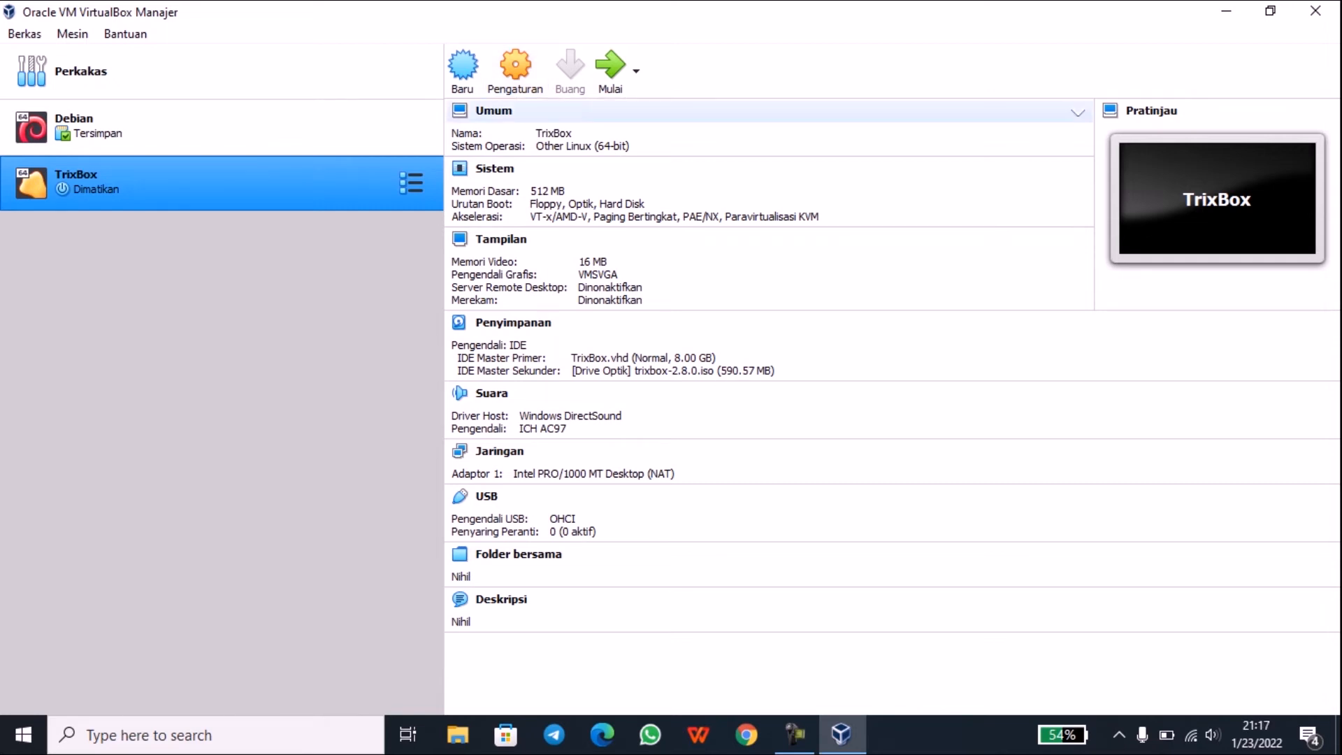
left_click(516, 68)
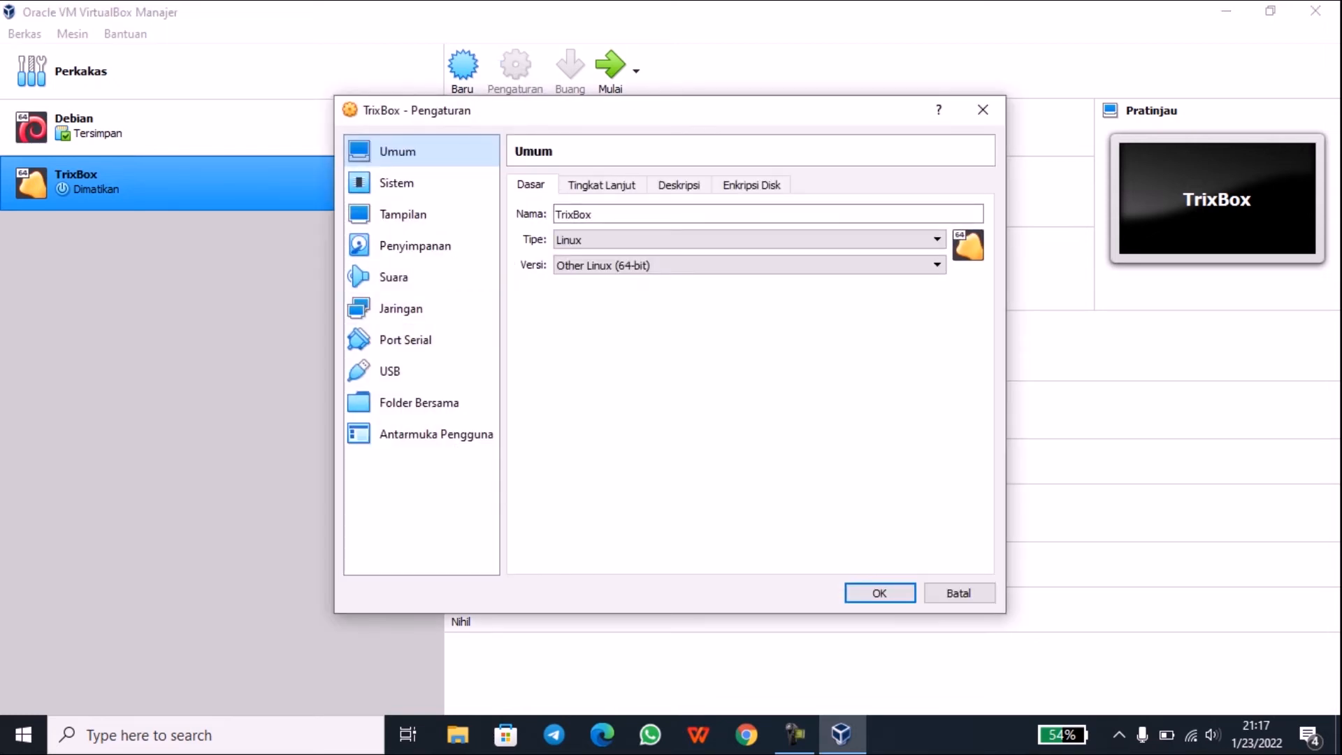
Step: Bridge Adapter 1 to the Intel Centrino Advanced-N 6205 with promiscuous mode Allow All, and save
left_click(421, 308)
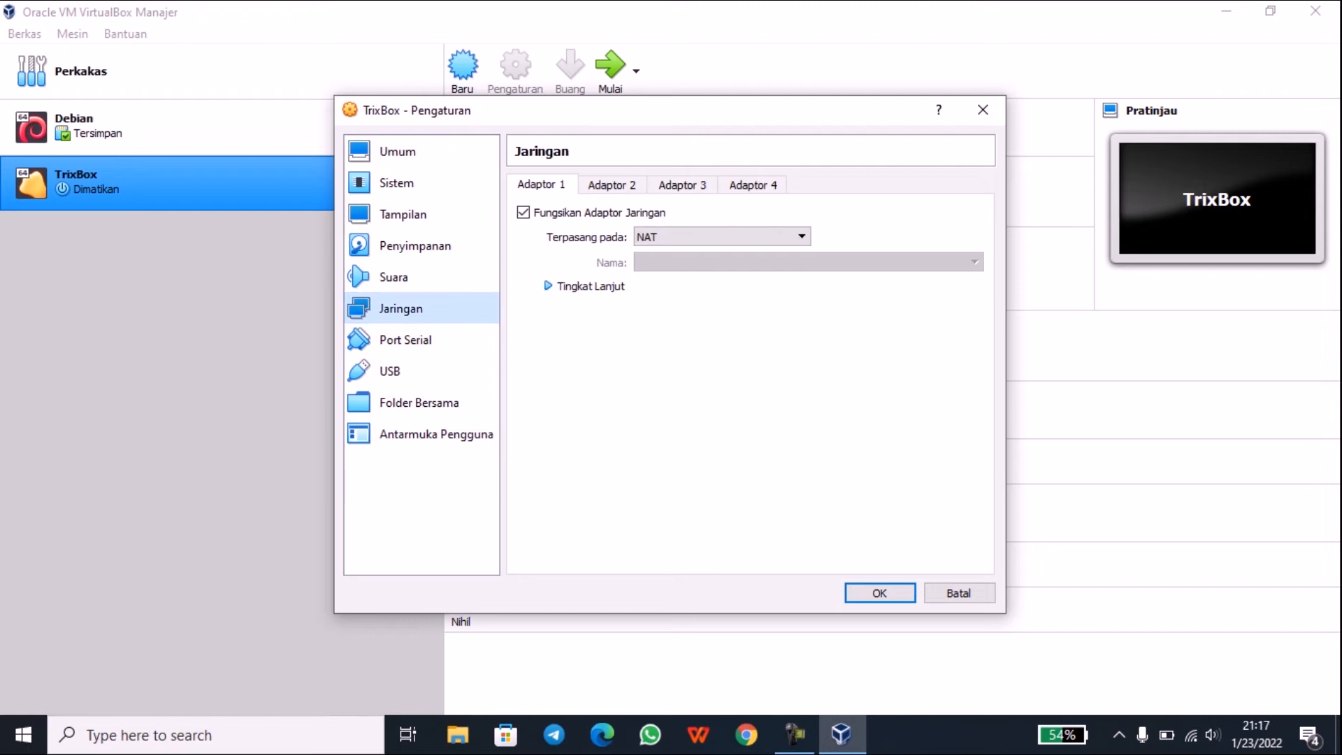
left_click(720, 237)
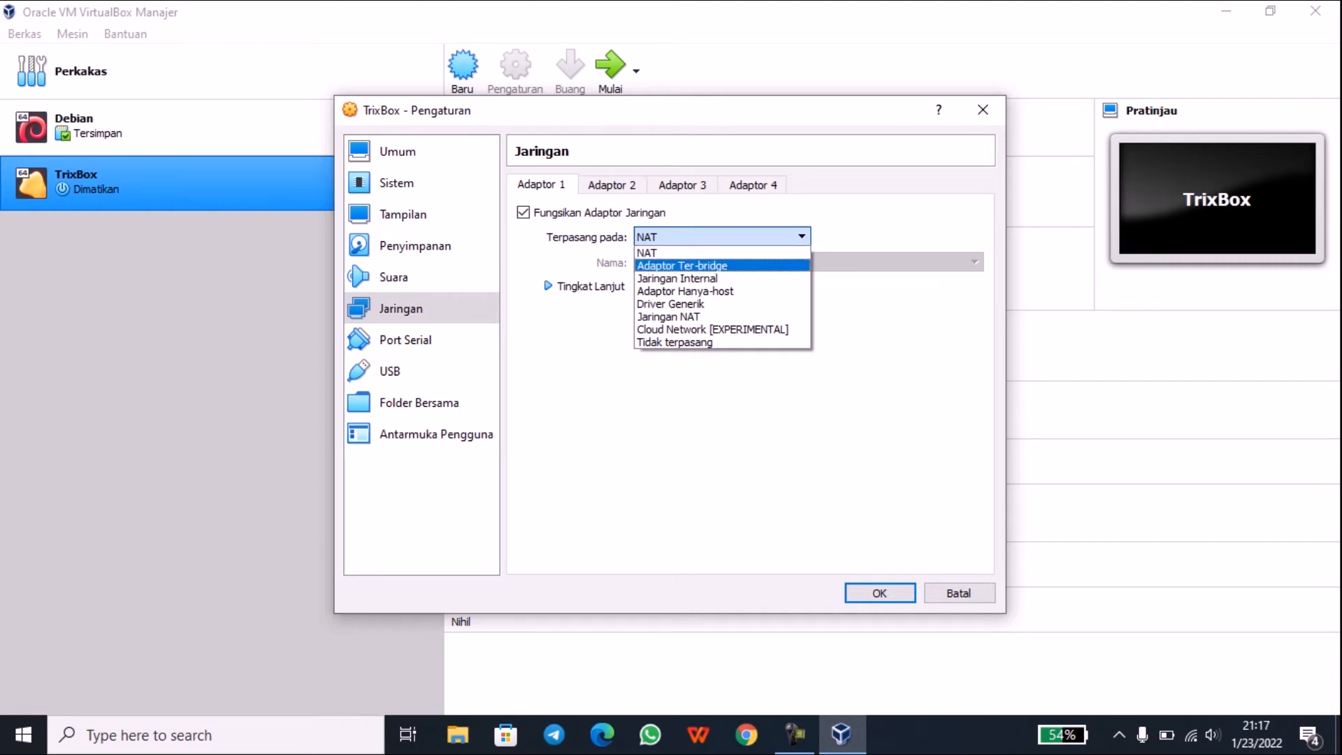
left_click(745, 266)
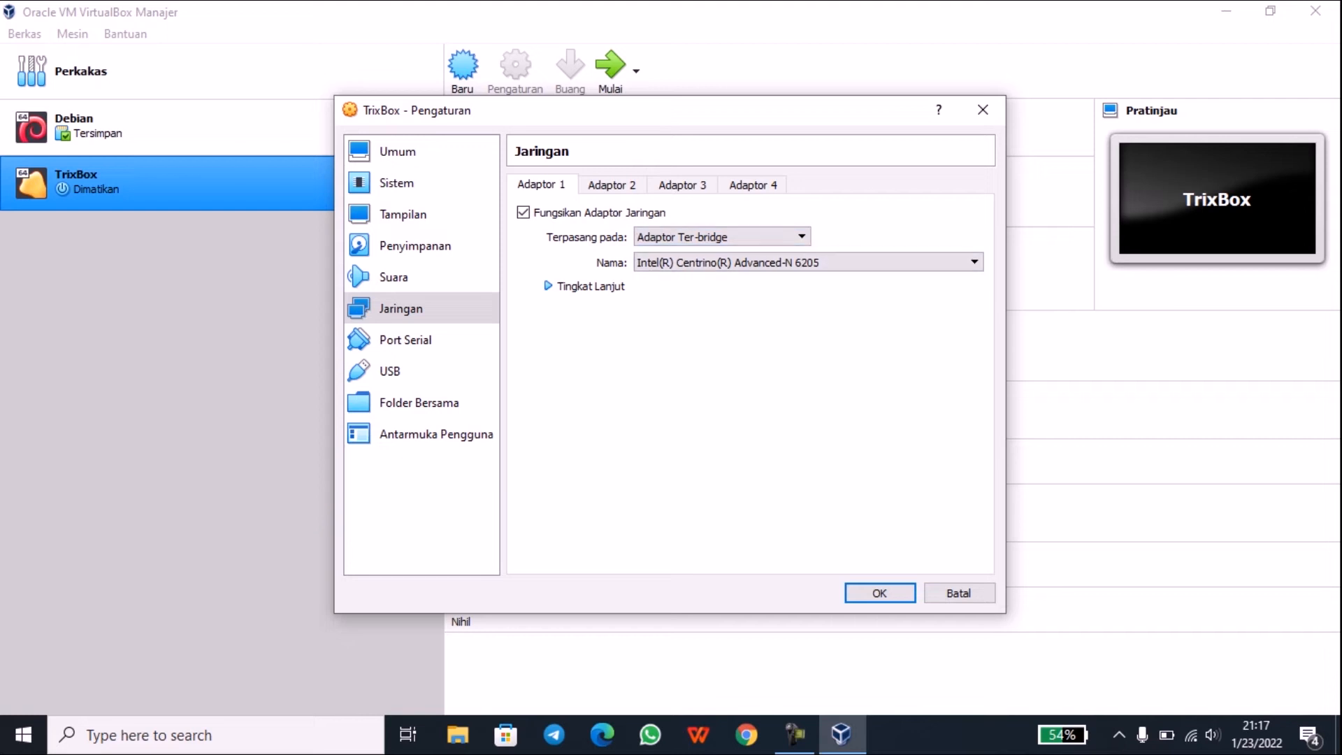
left_click(804, 262)
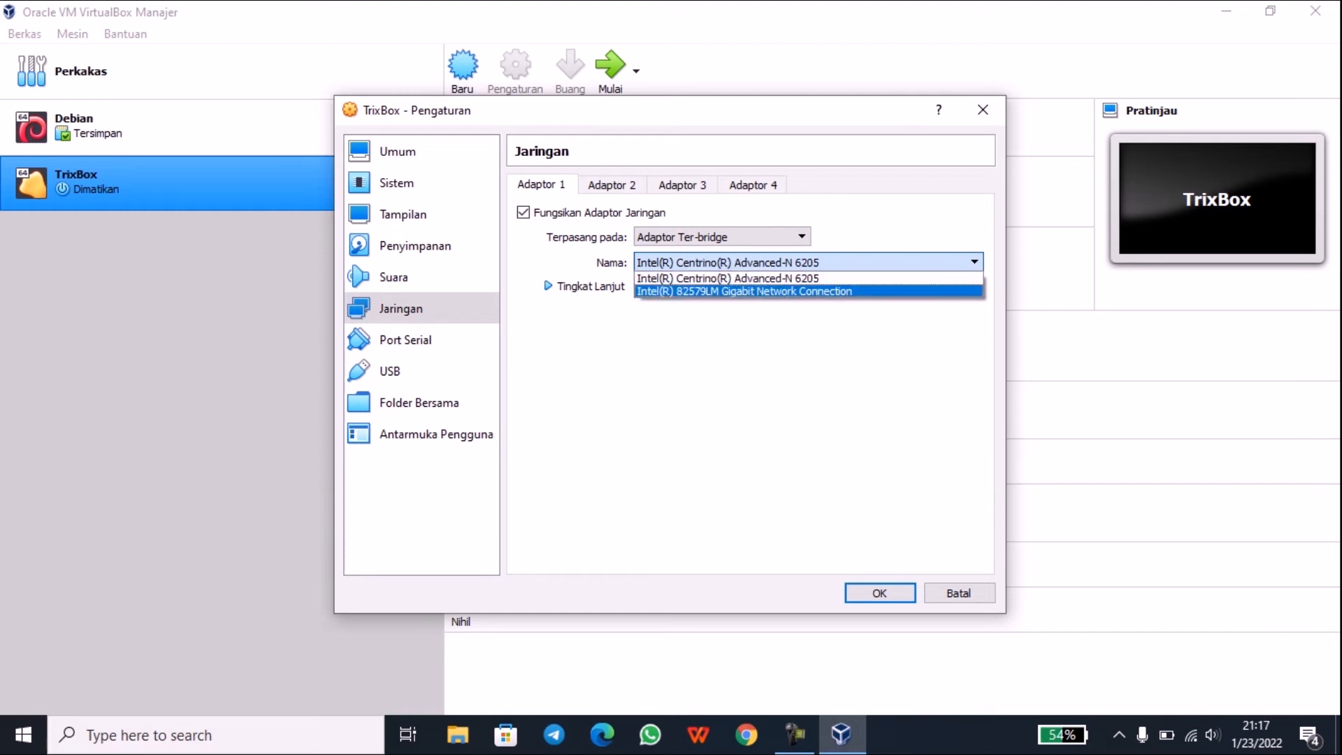
left_click(769, 278)
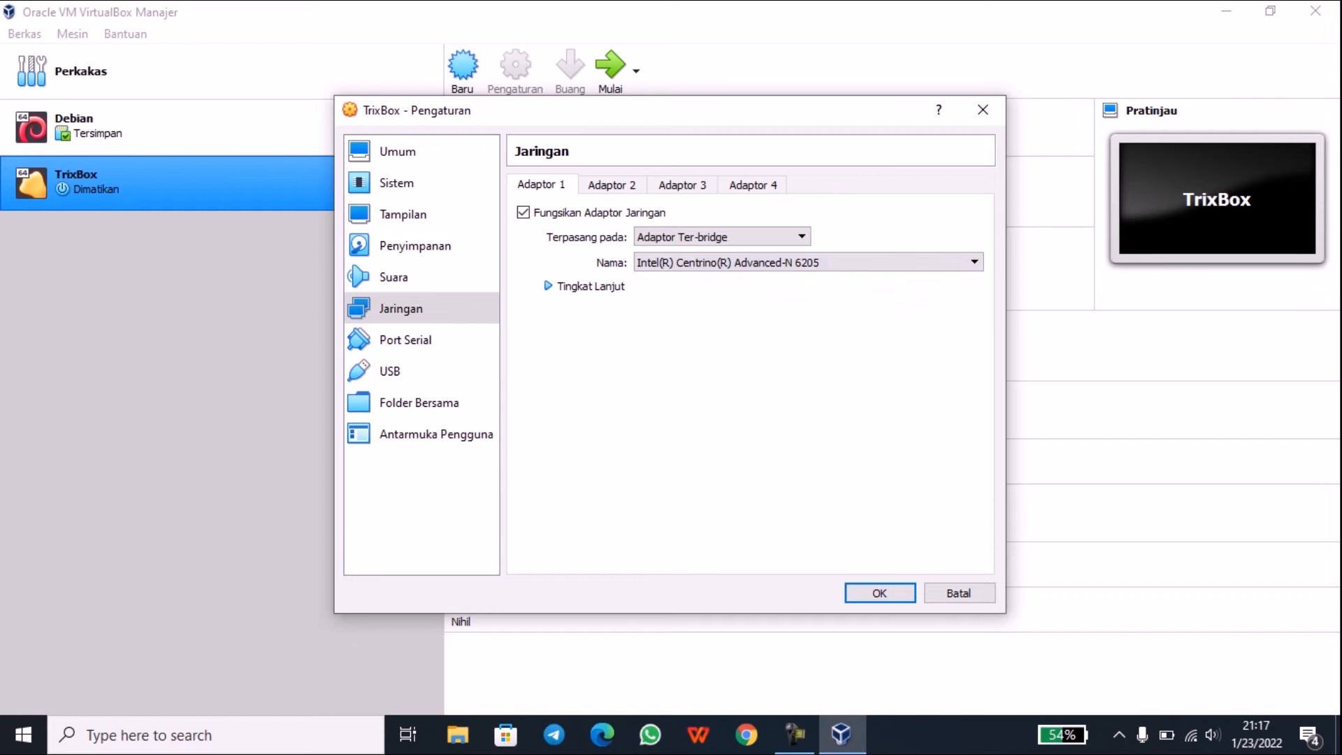
left_click(585, 286)
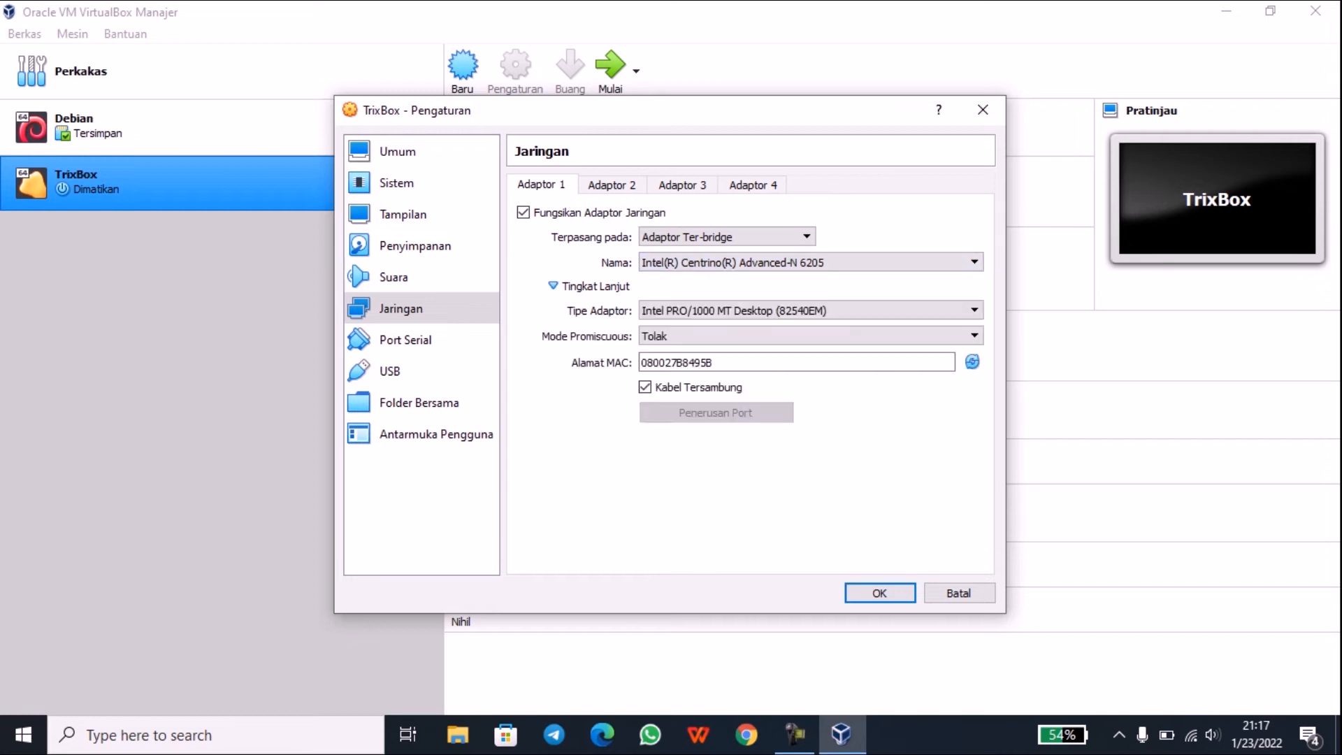
left_click(808, 335)
left_click(699, 377)
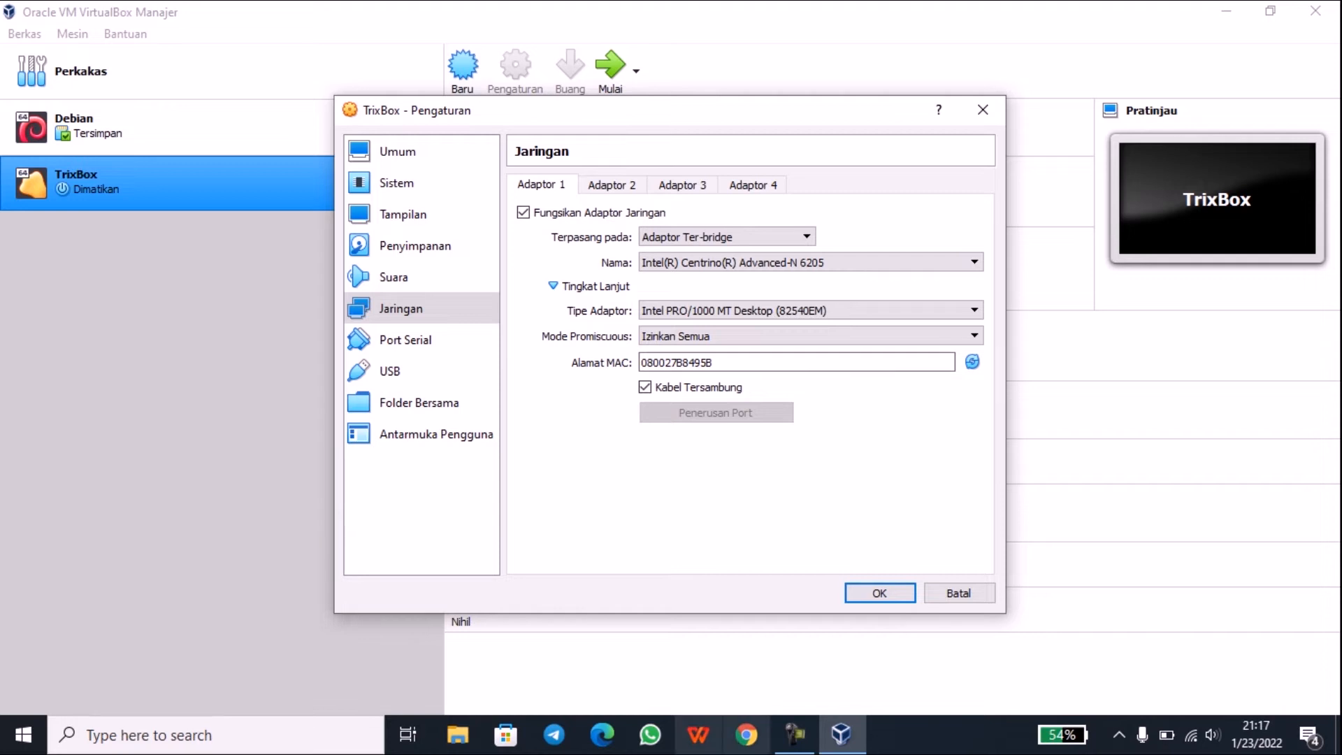
left_click(880, 593)
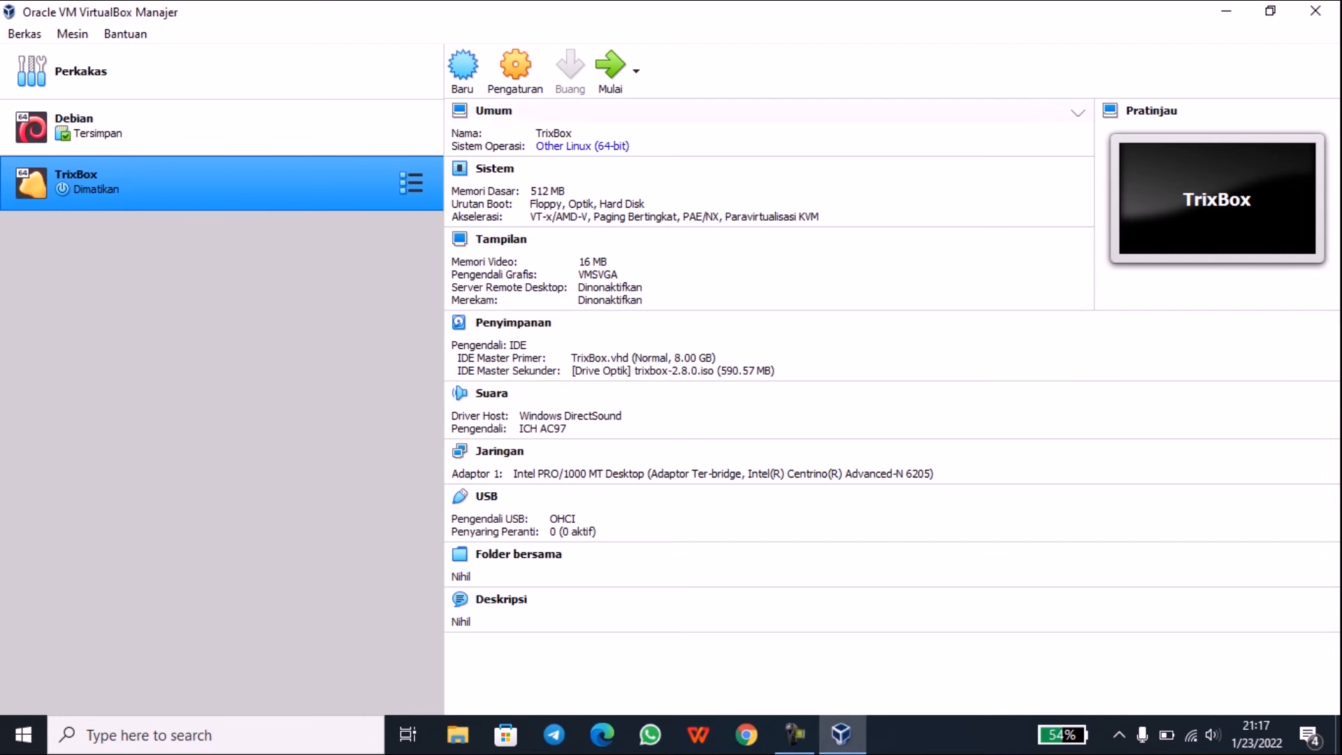
Step: Start the TrixBox machine and maximize its VM window
left_click(611, 68)
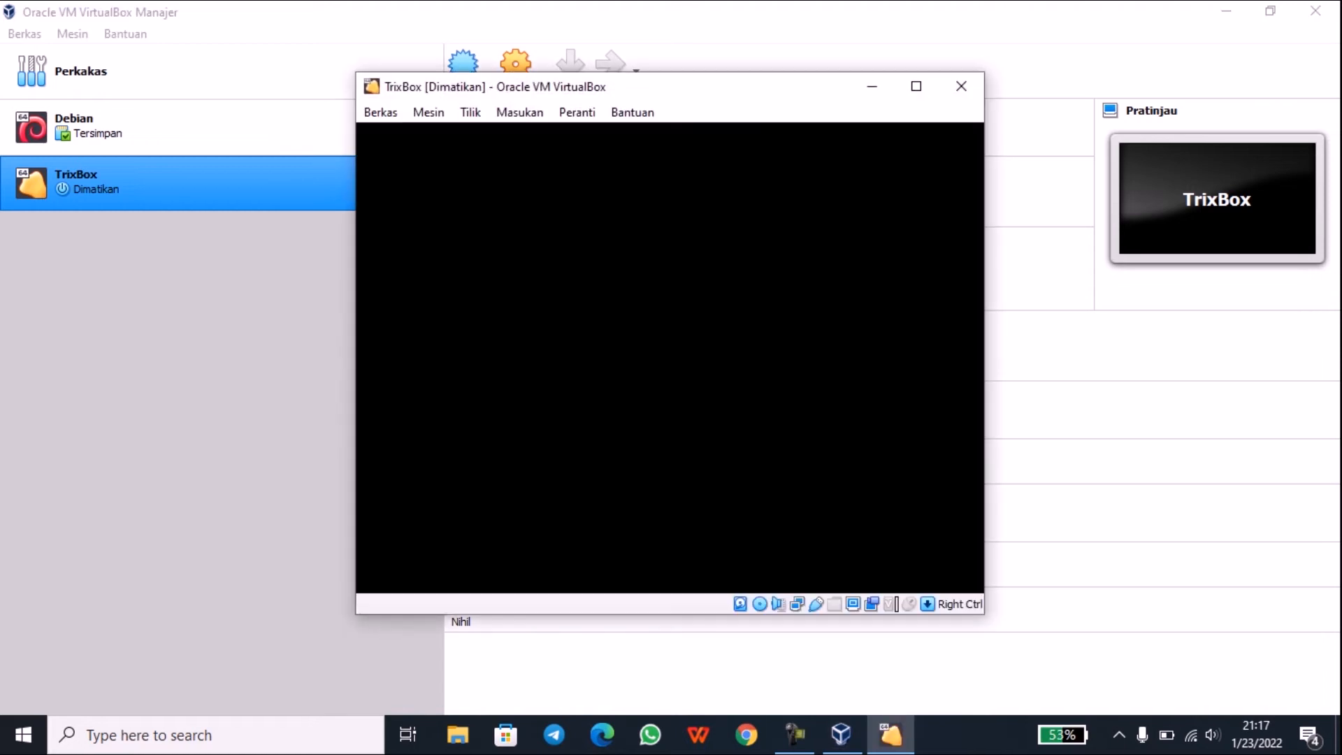
left_click(917, 86)
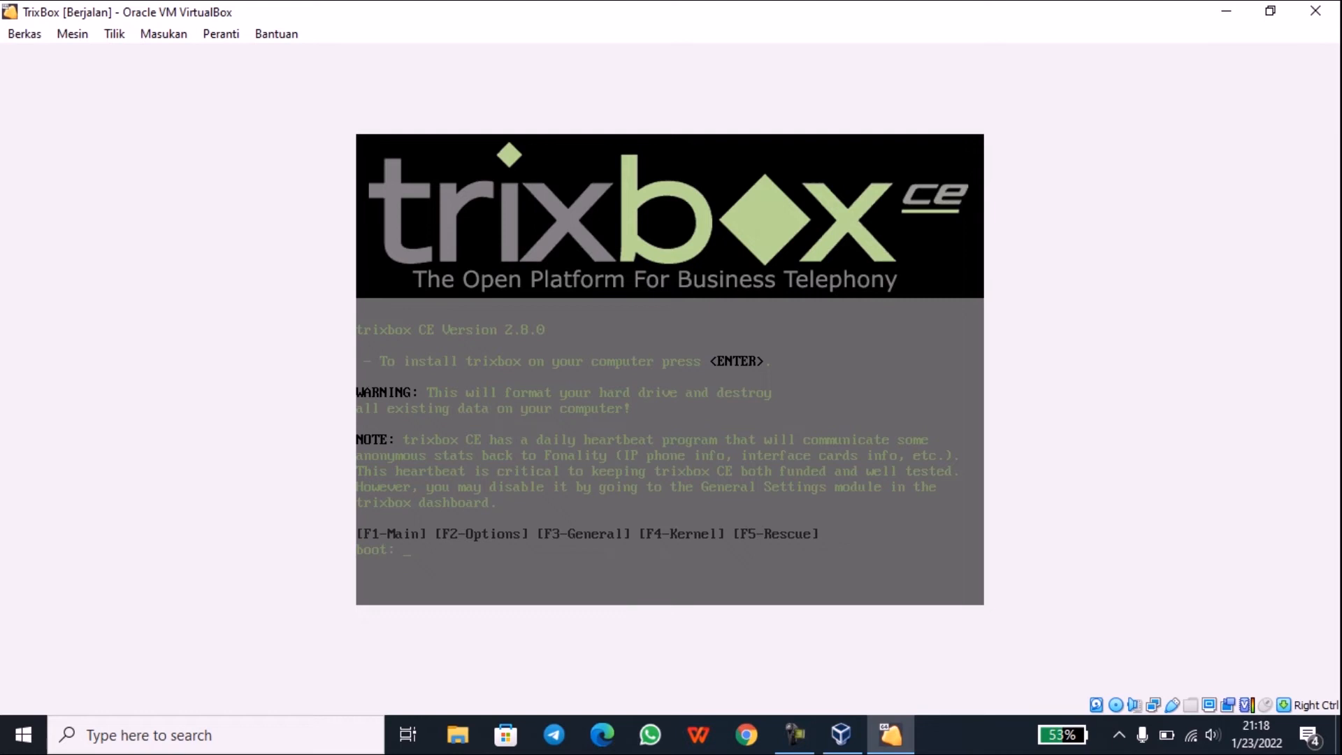
Step: Begin the trixbox installation from the boot prompt and confirm the us keyboard layout
key("Return")
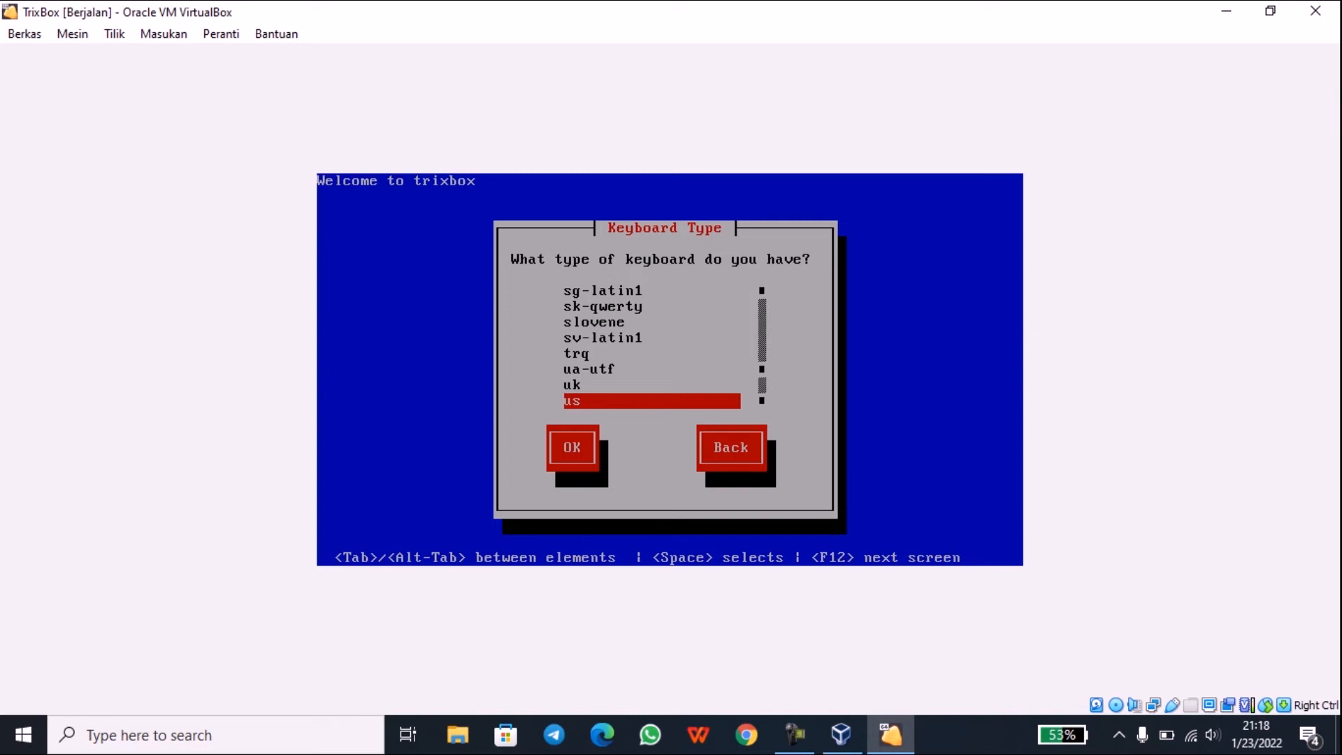
key("Up")
key("Down")
key("Tab")
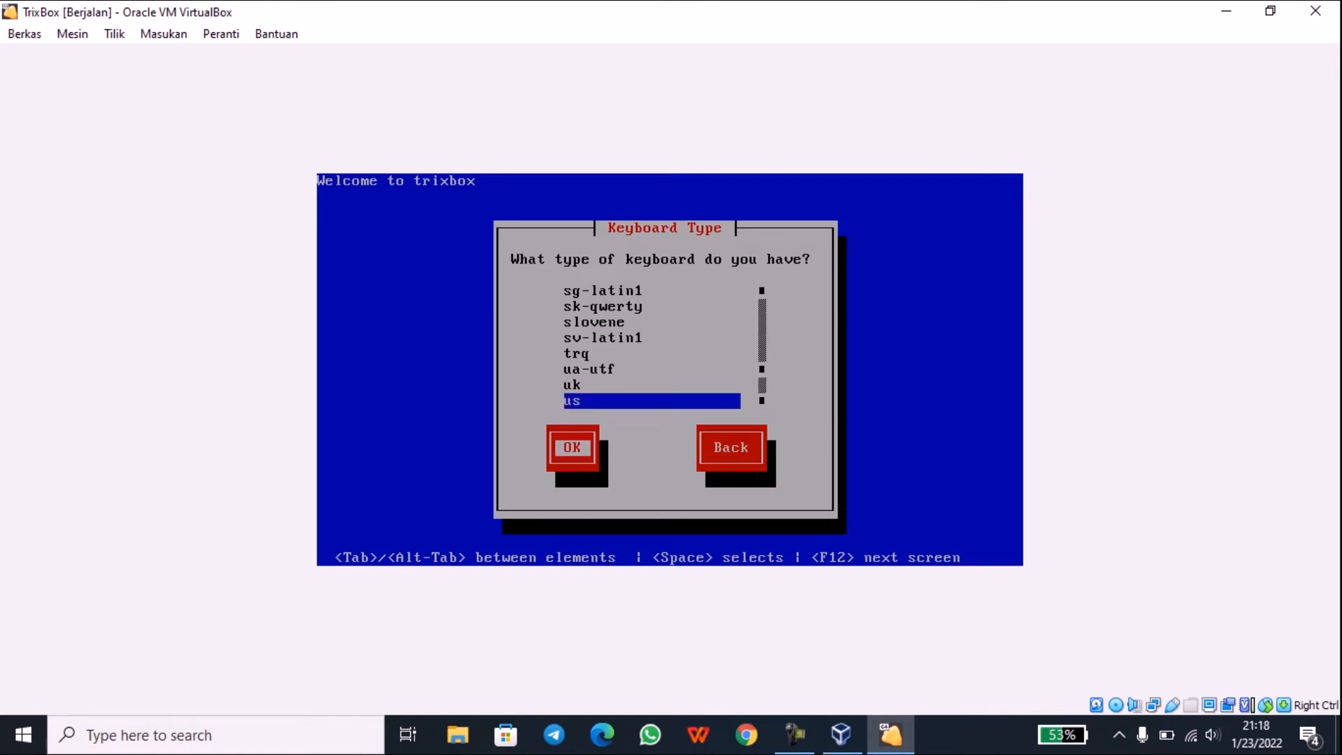
key("Return")
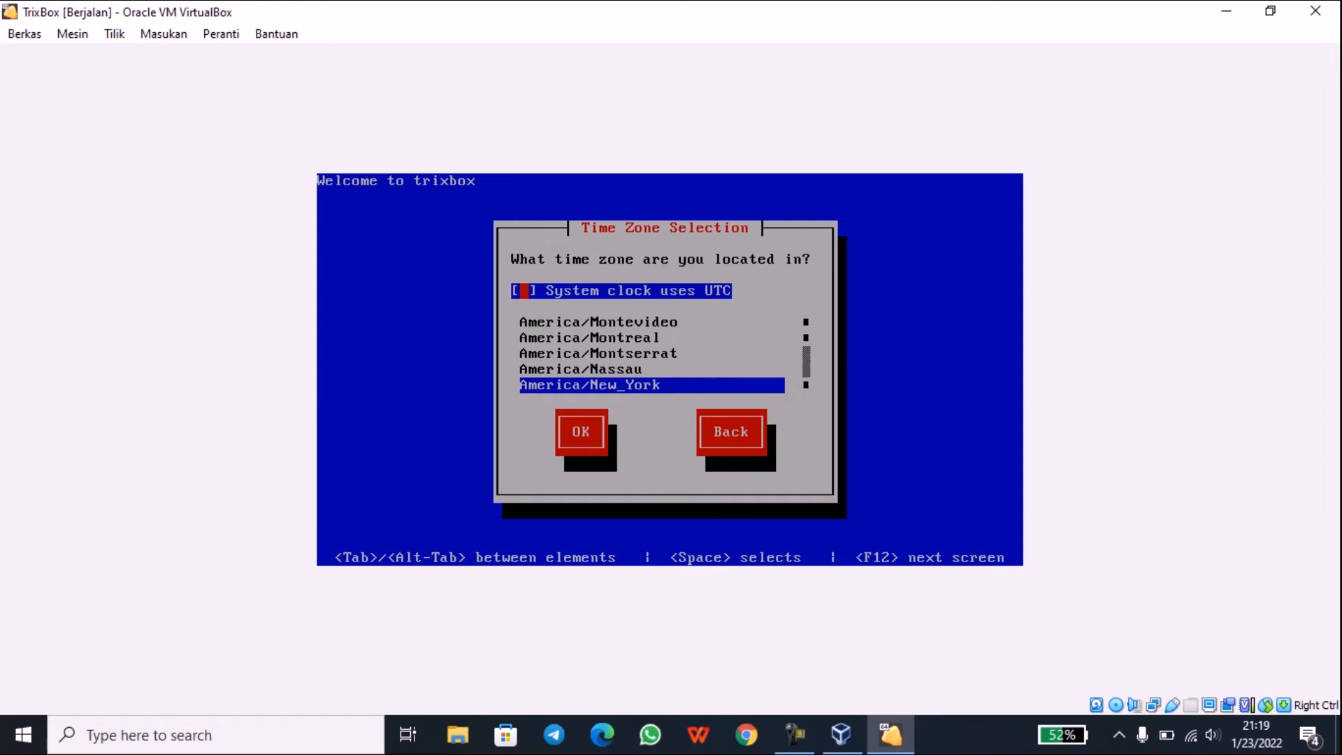
Step: Select Asia/Jakarta as the installer's time zone and confirm with OK
key("Tab")
key("Down")
key("Down")
key("Down")
key("Down")
key("Down")
key("Down")
key("Down")
key("Down")
key("Down")
key("Down")
key("Down")
key("Down")
key("Down")
key("Down")
key("Down")
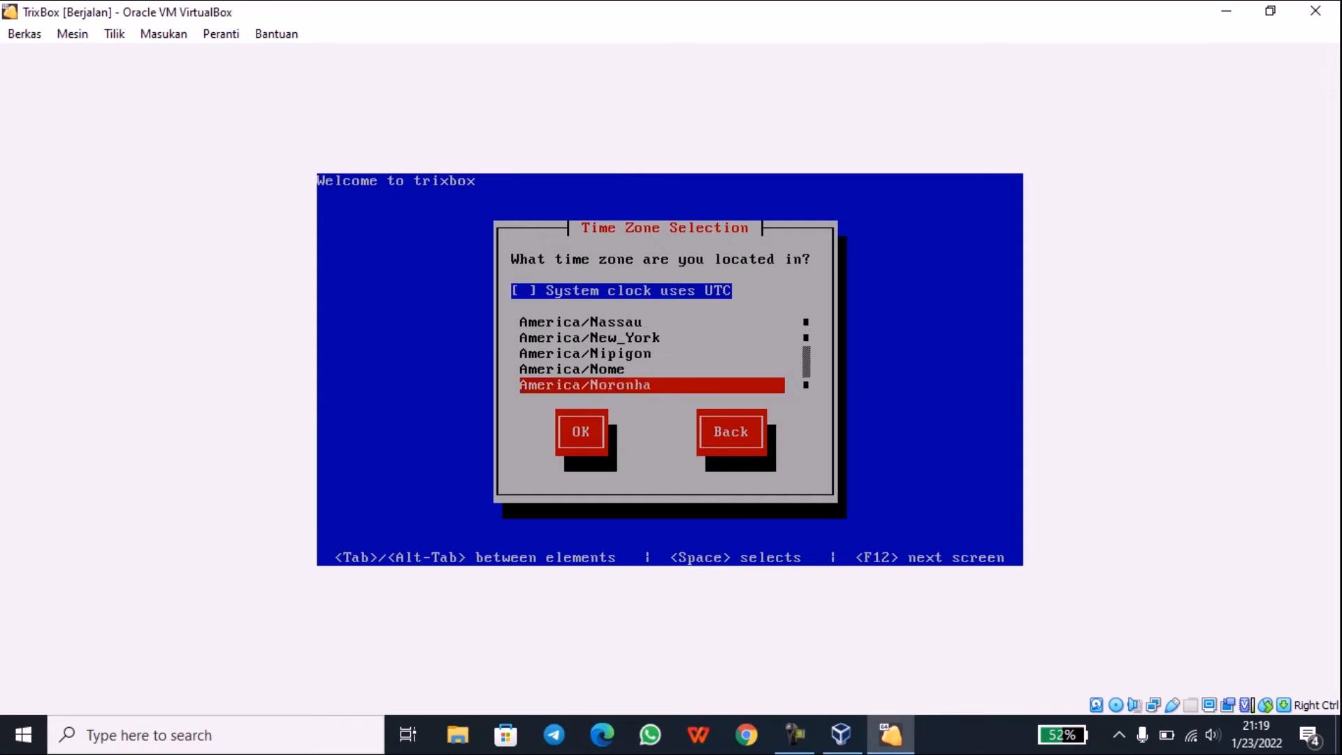
key("Down")
key("Down")
key("Down")
key("Down")
key("Down")
key("Down")
key("Down")
key("Down")
key("Down")
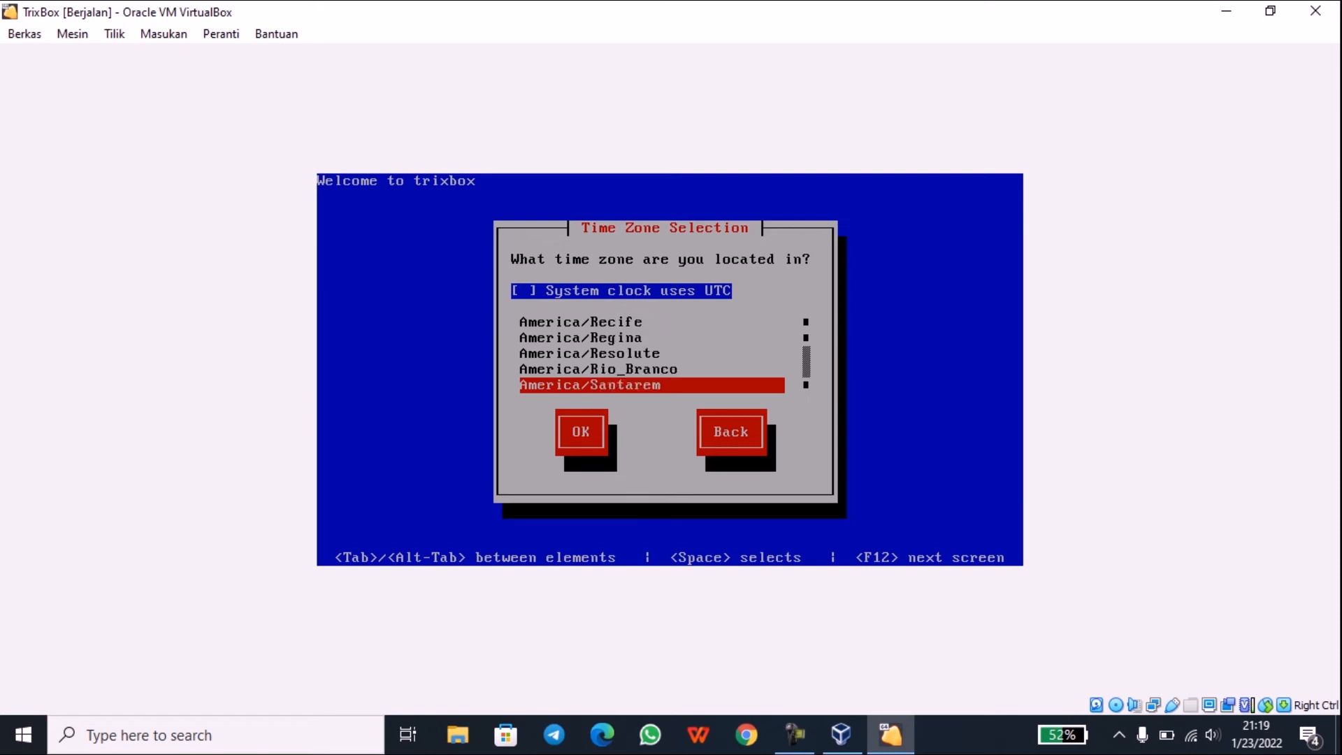
key("Down")
key("Down")
key("Down")
key("Down")
key("Down")
key("Down")
key("Down")
key("Down")
key("Down")
key("Down")
key("Down")
key("Down")
key("Down")
key("Down")
key("Down")
key("Down")
key("Down")
key("Down")
key("Down")
key("Down")
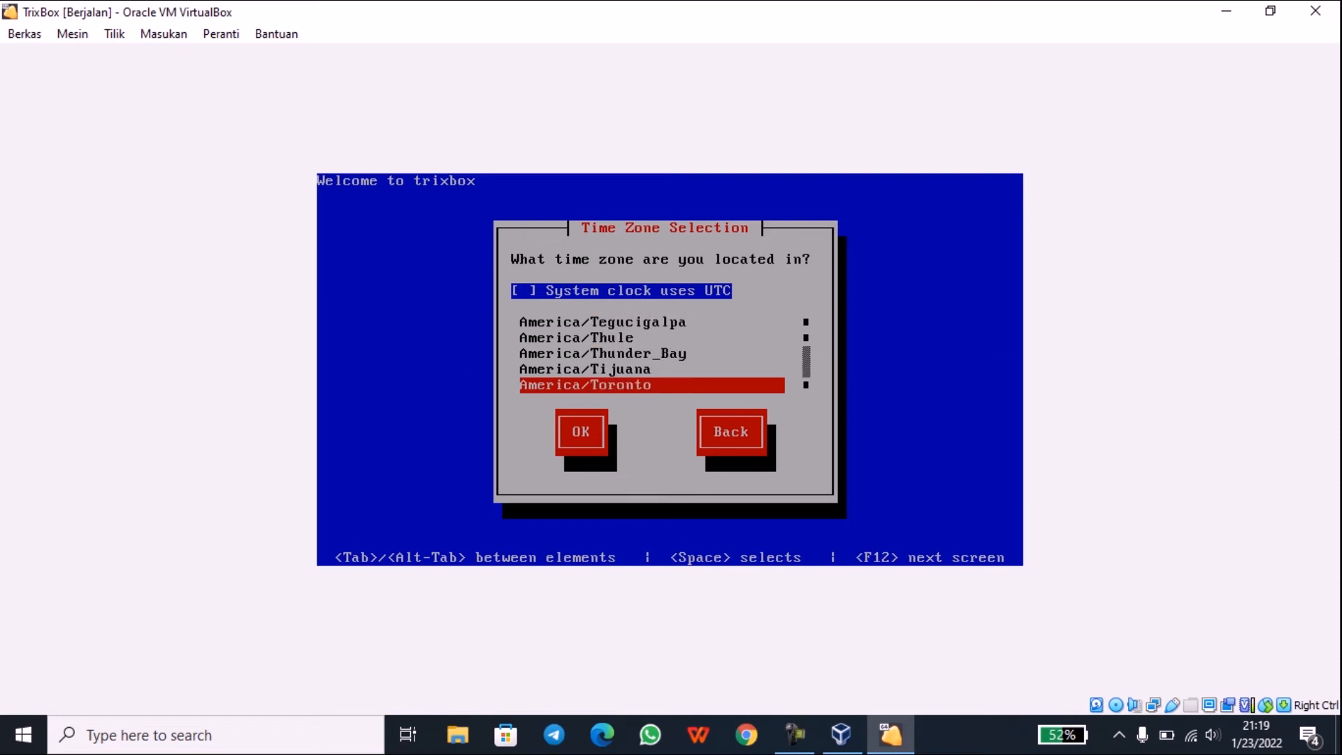
key("Down")
key("Down")
key("Down")
key("Down")
key("Down")
key("Down")
key("Down")
key("Down")
key("Down")
key("Down")
key("Down")
key("Down")
key("Down")
key("Down")
key("Down")
key("Down")
key("Down")
key("Down")
key("Down")
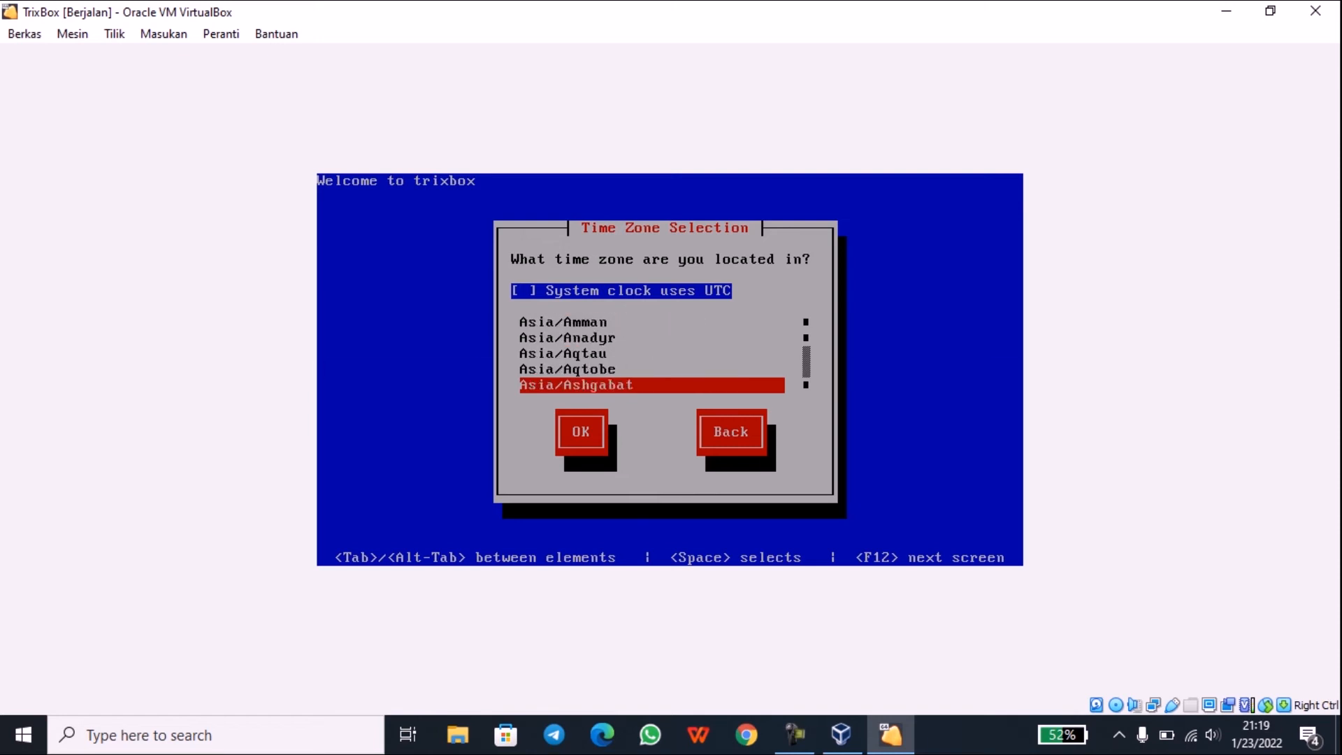
key("Down")
key("Down")
key("Down")
key("Down")
key("Down")
key("Down")
key("Down")
key("Down")
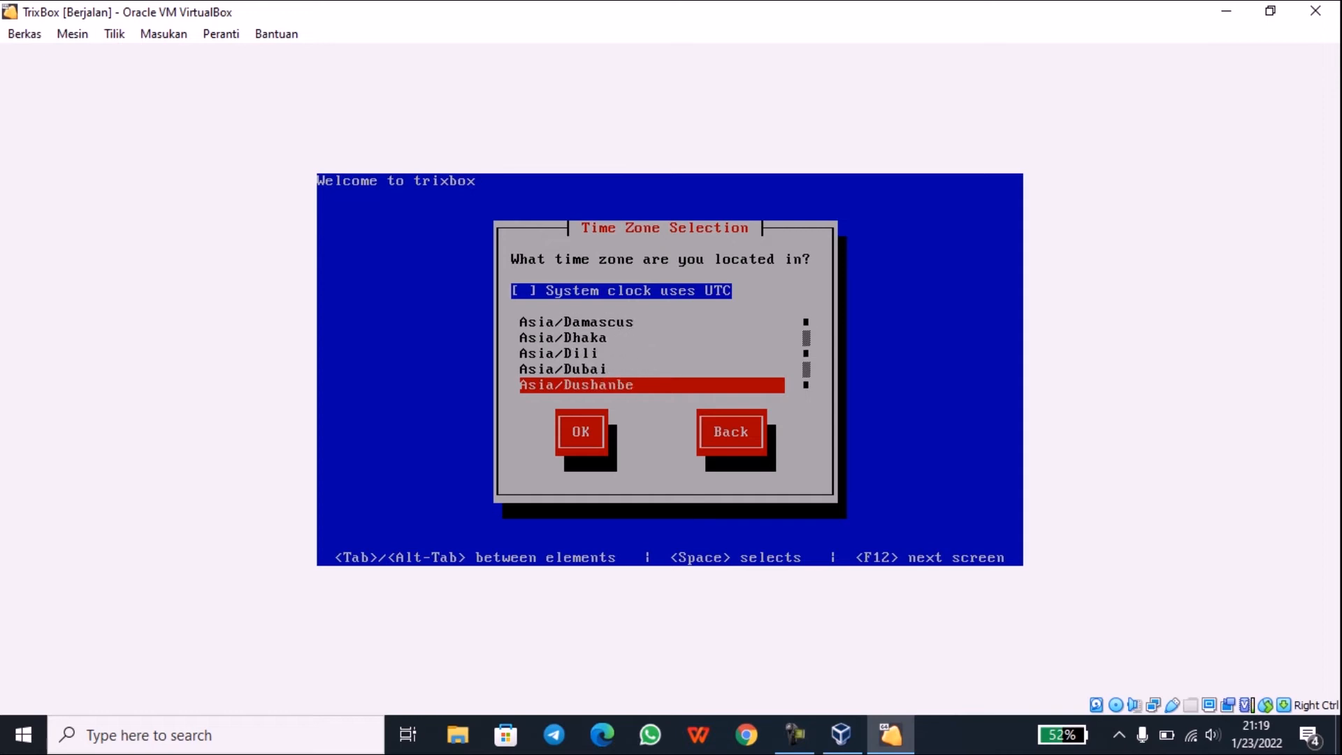
key("Down")
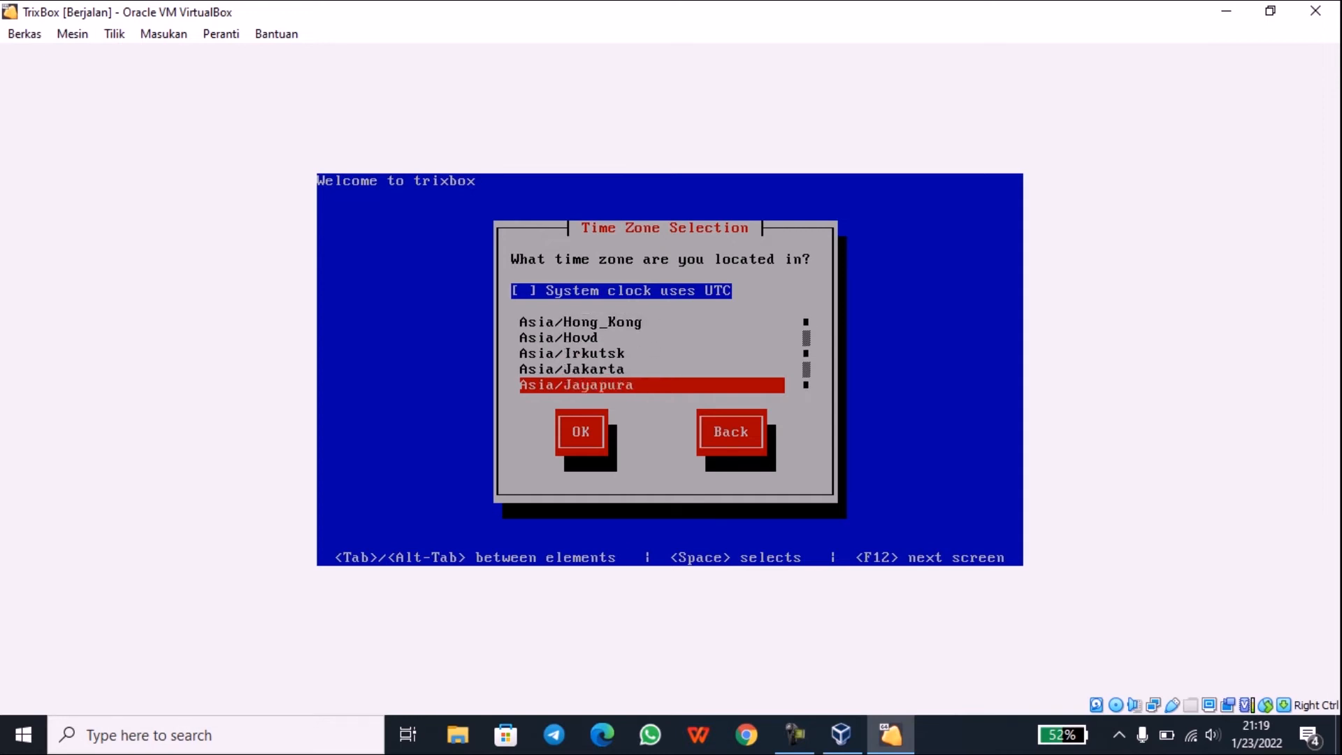
key("Down")
key("Up")
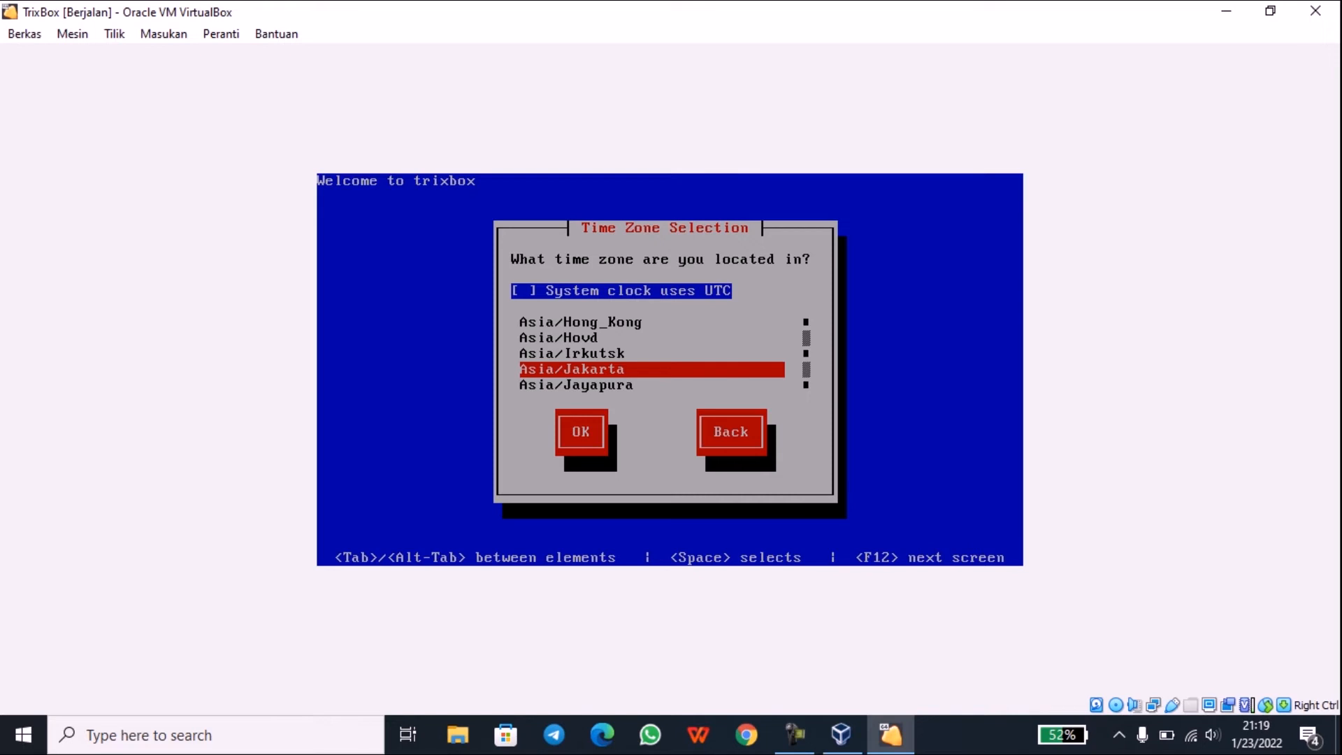
key("Tab")
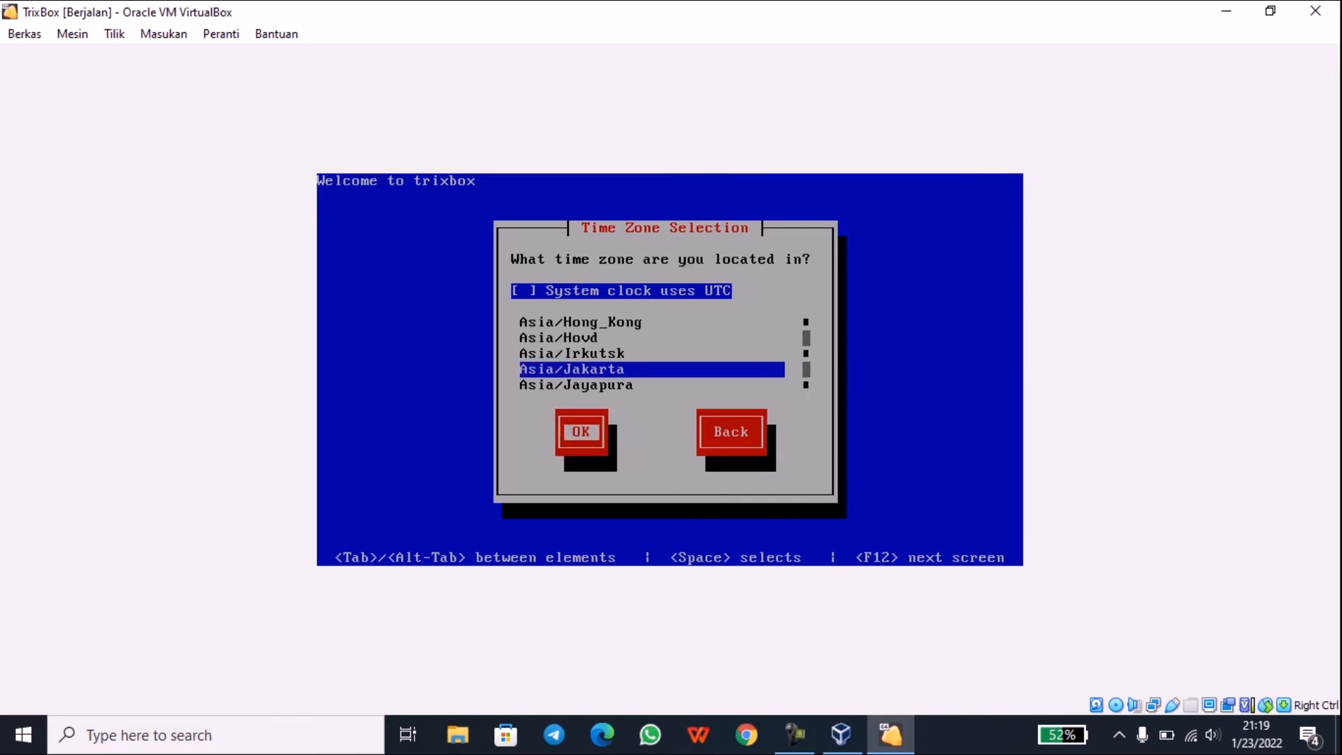
key("Return")
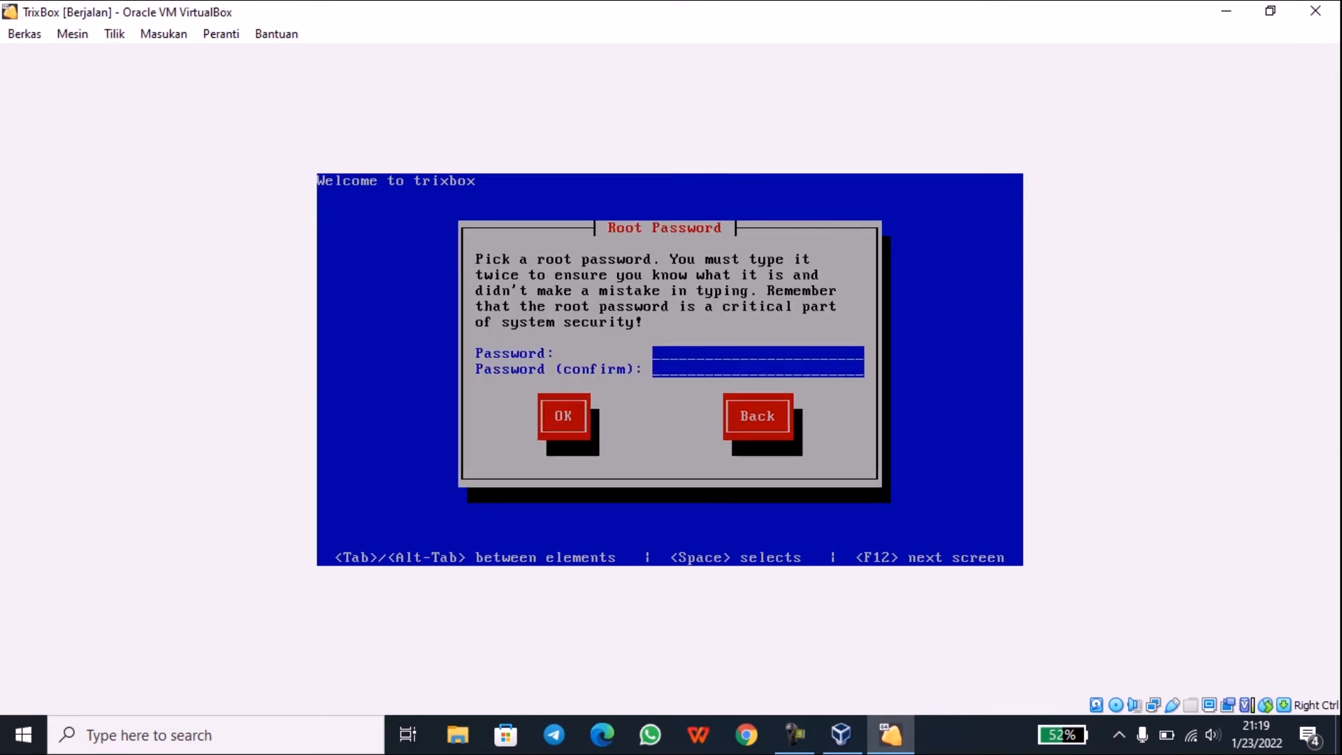
Step: Enter and confirm the root password, then start the trixbox installation
type("******")
key("Tab")
type("******")
key("Tab")
key("Return")
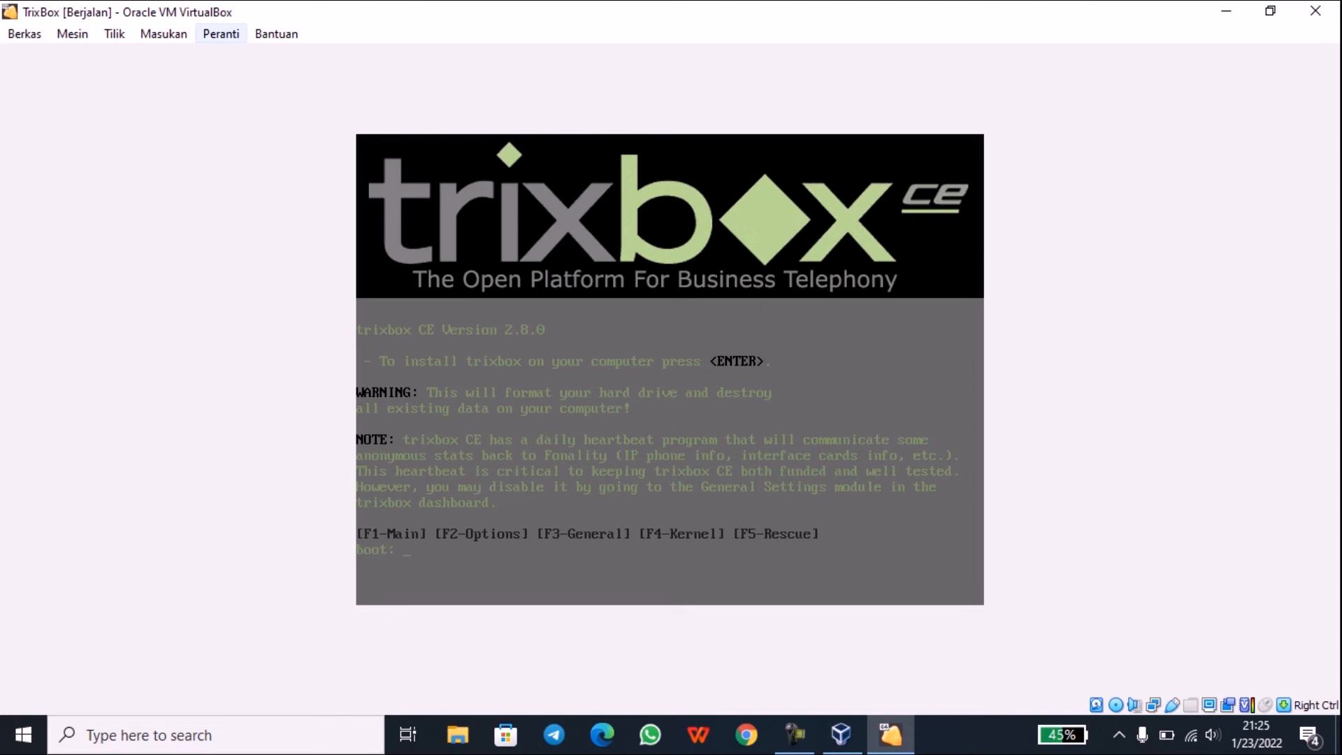
Step: Eject the trixbox ISO from the virtual optical drive via Peranti > Drive Optik
left_click(221, 33)
mouse_move(164, 33)
mouse_move(221, 33)
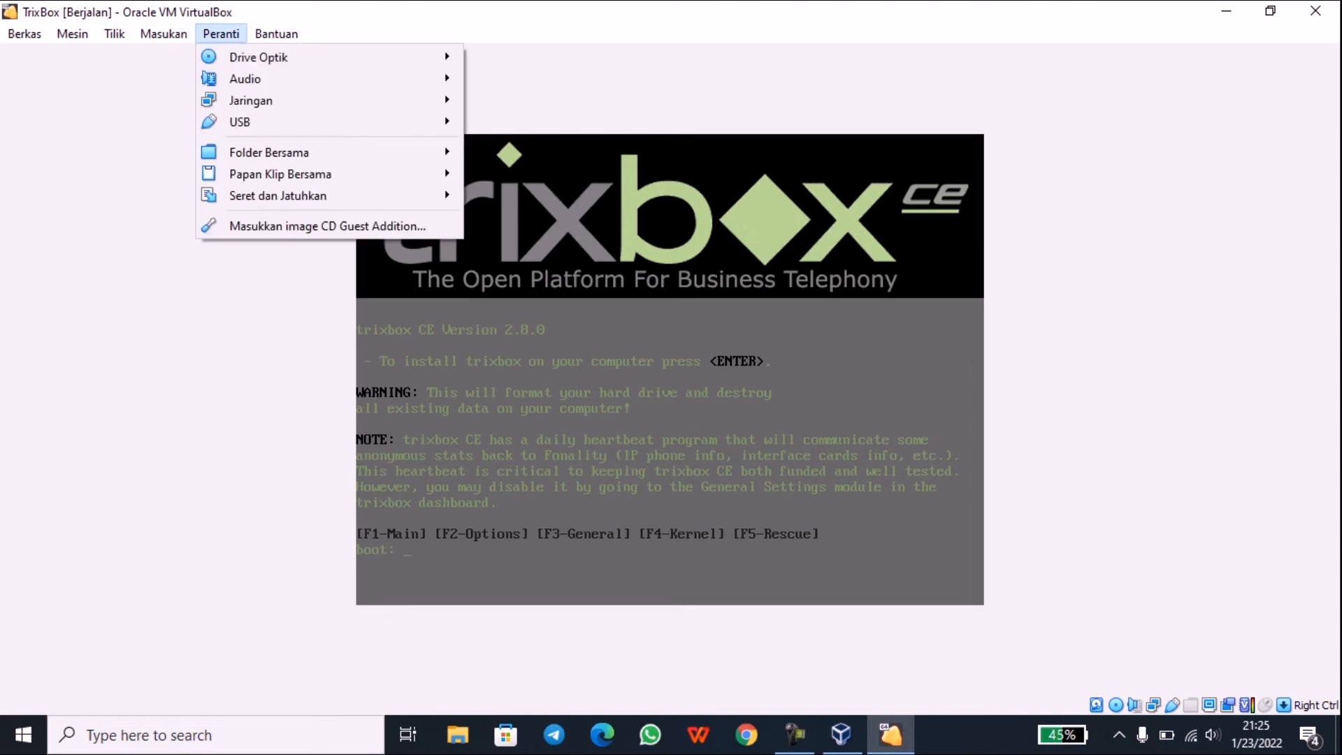
mouse_move(258, 57)
mouse_move(277, 34)
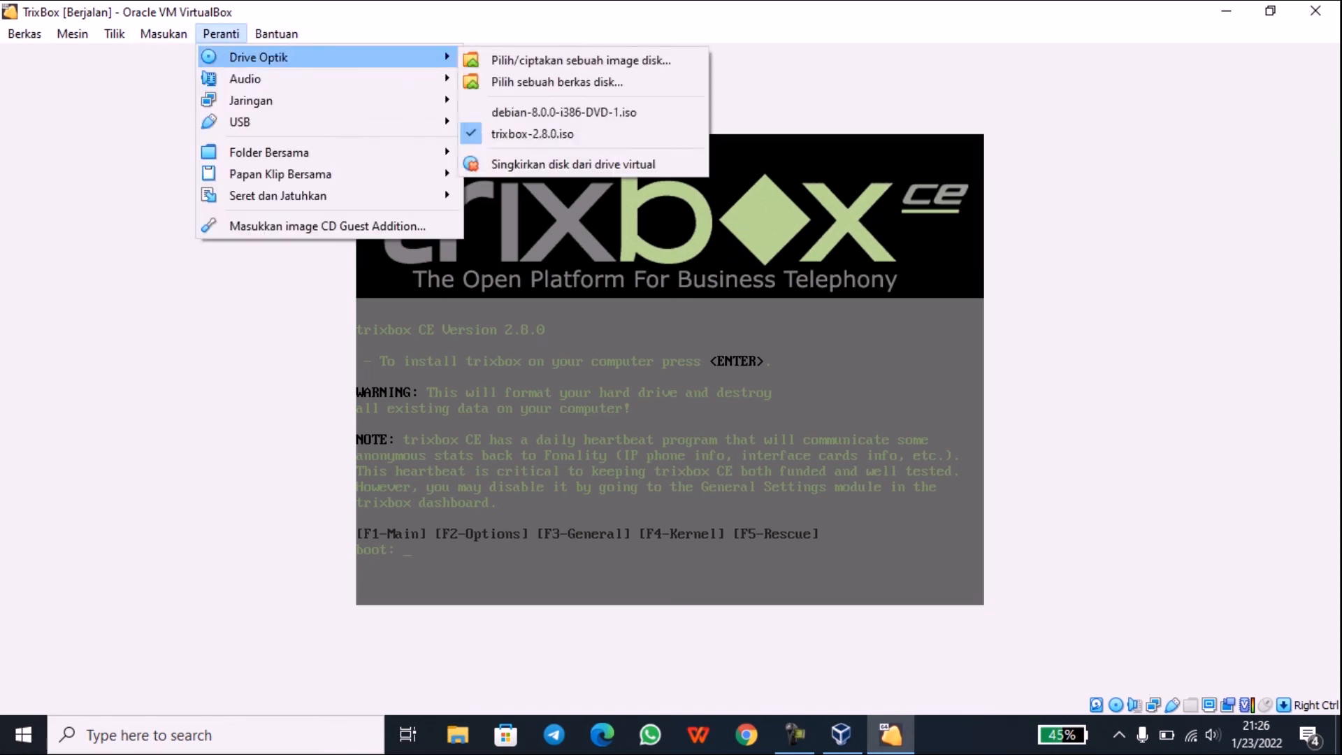
left_click(573, 164)
left_click(221, 34)
mouse_move(258, 58)
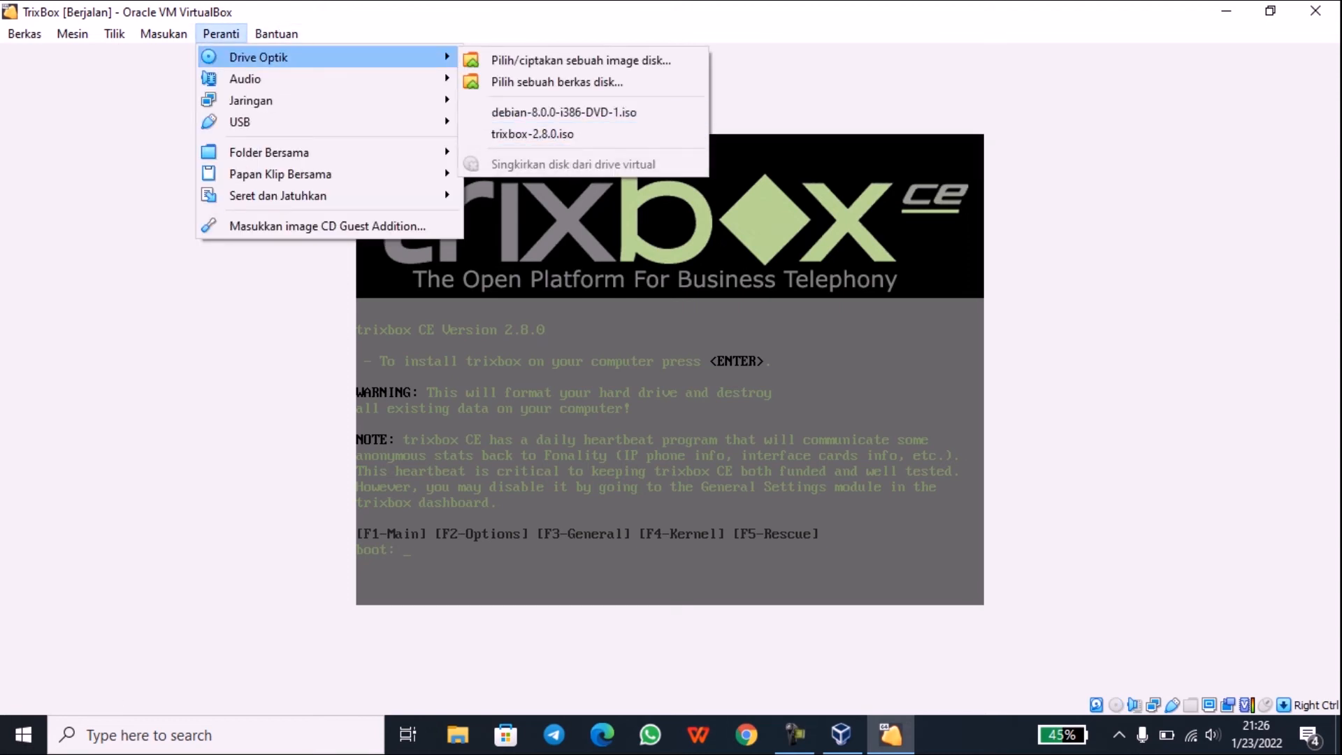
left_click(301, 315)
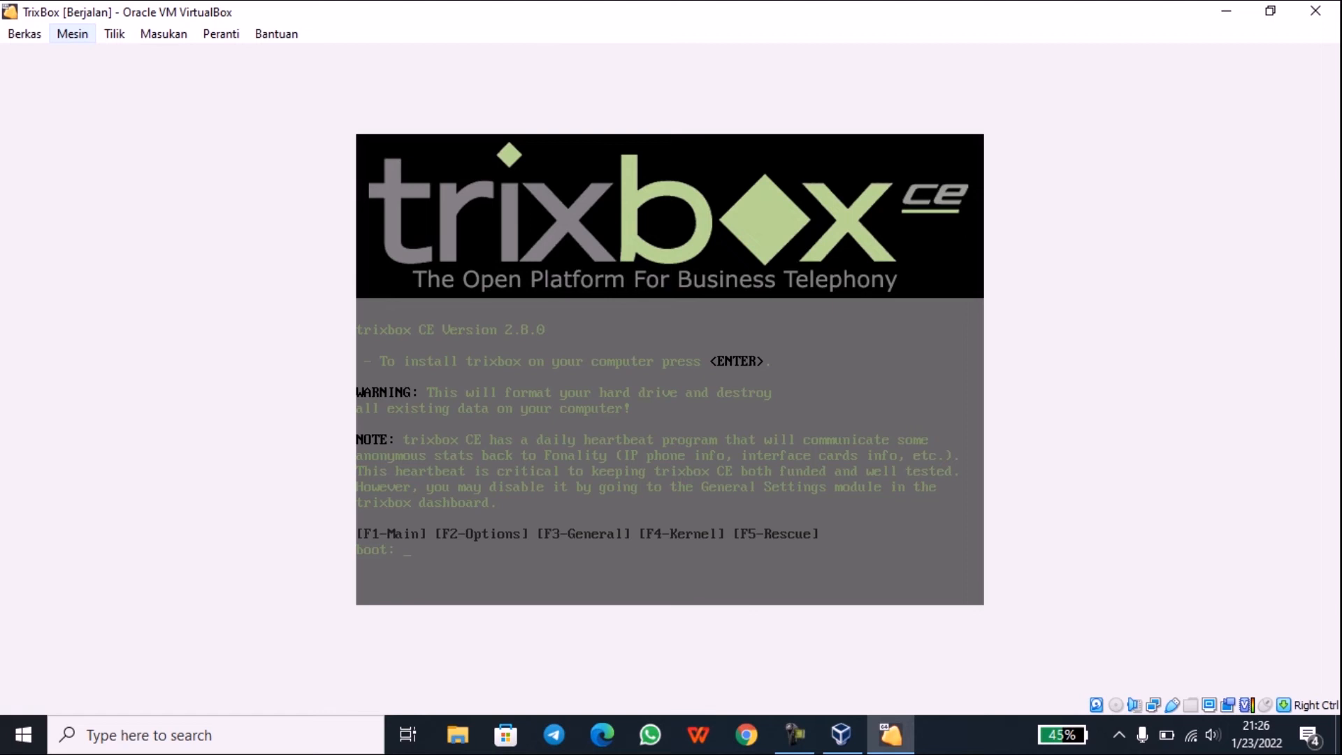
Step: Reset the TrixBox virtual machine from the Mesin menu and confirm the reset
left_click(72, 34)
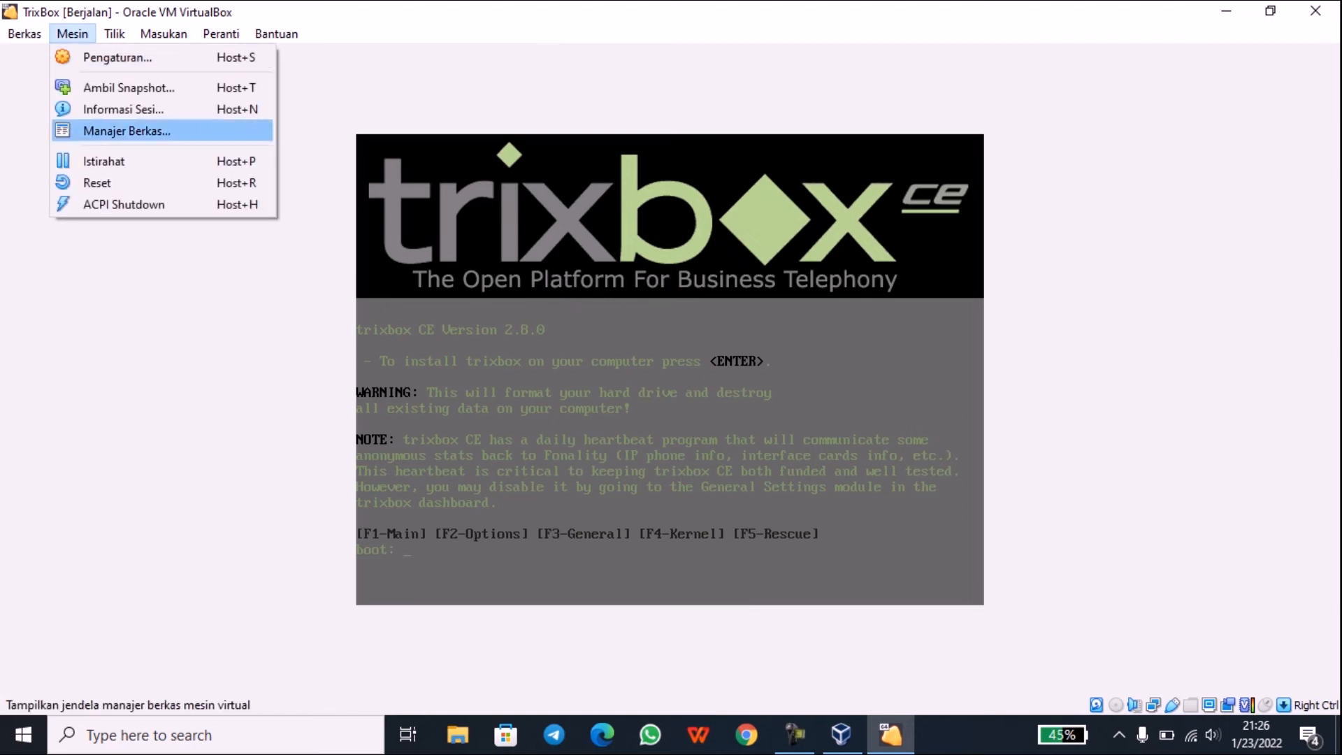
left_click(96, 183)
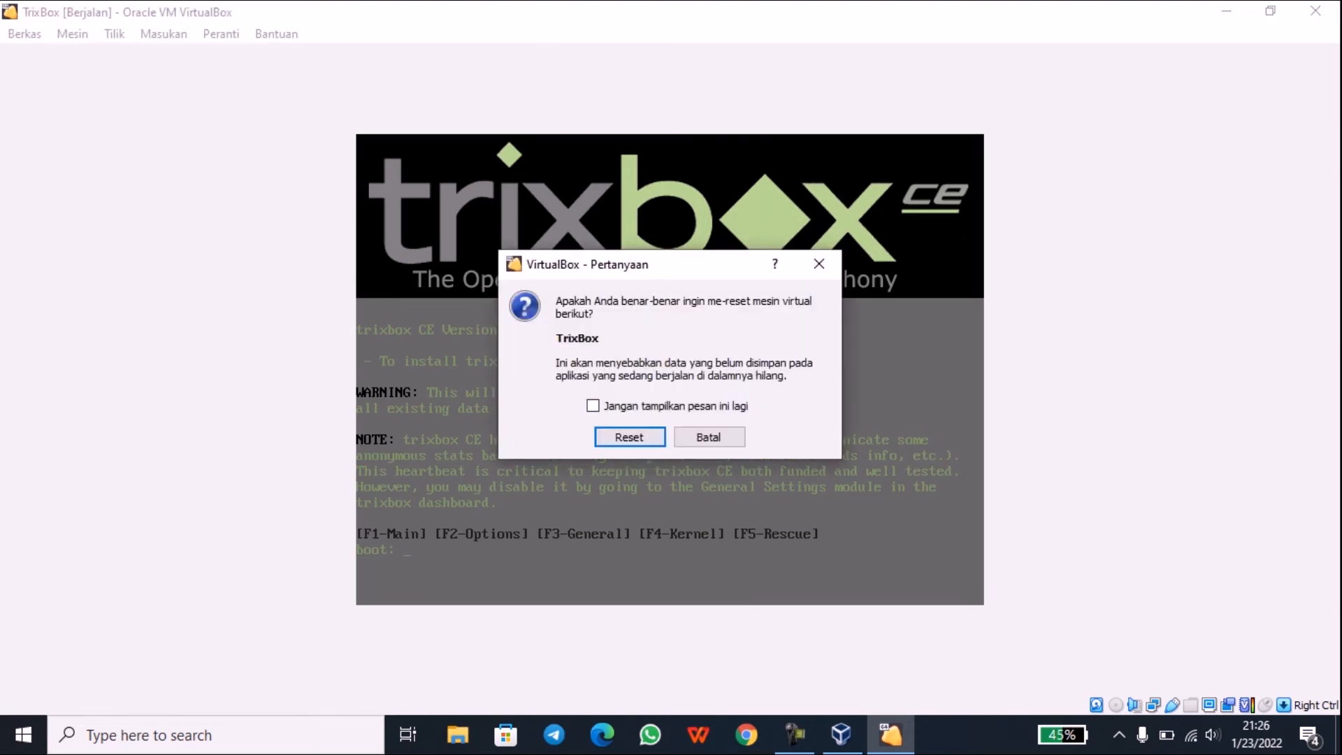
left_click(631, 436)
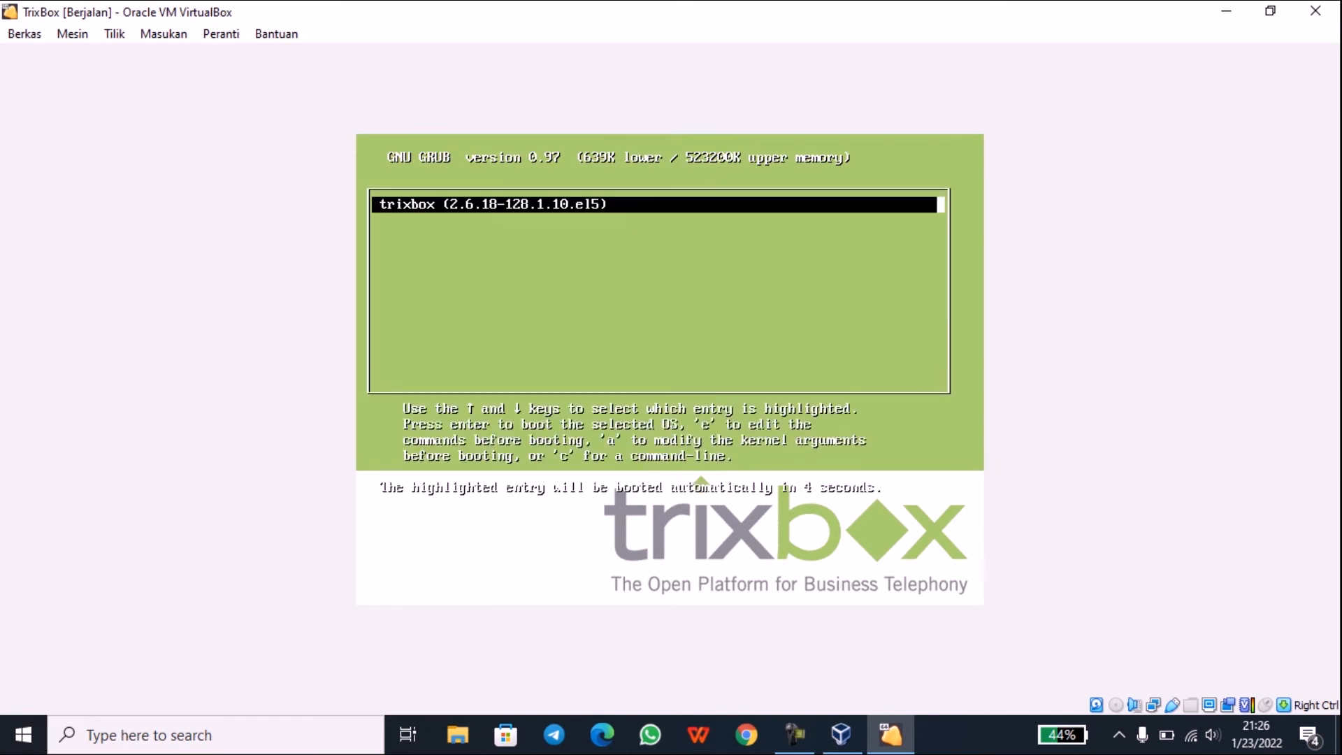
Step: Boot the trixbox (2.6.18-128.1.10.el5) GRUB entry immediately
key("Return")
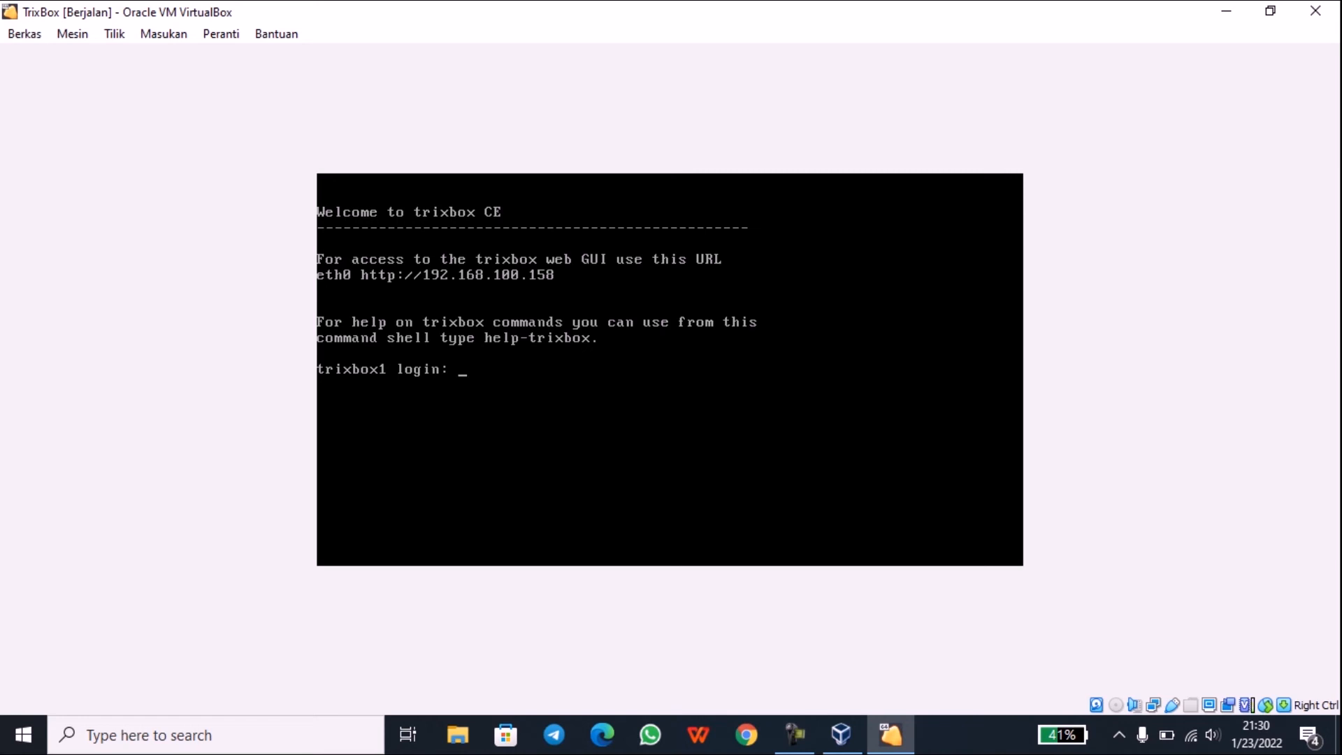
Step: Log in to the trixbox console as root and run system-config-network
type("root")
key("Return")
key("Return")
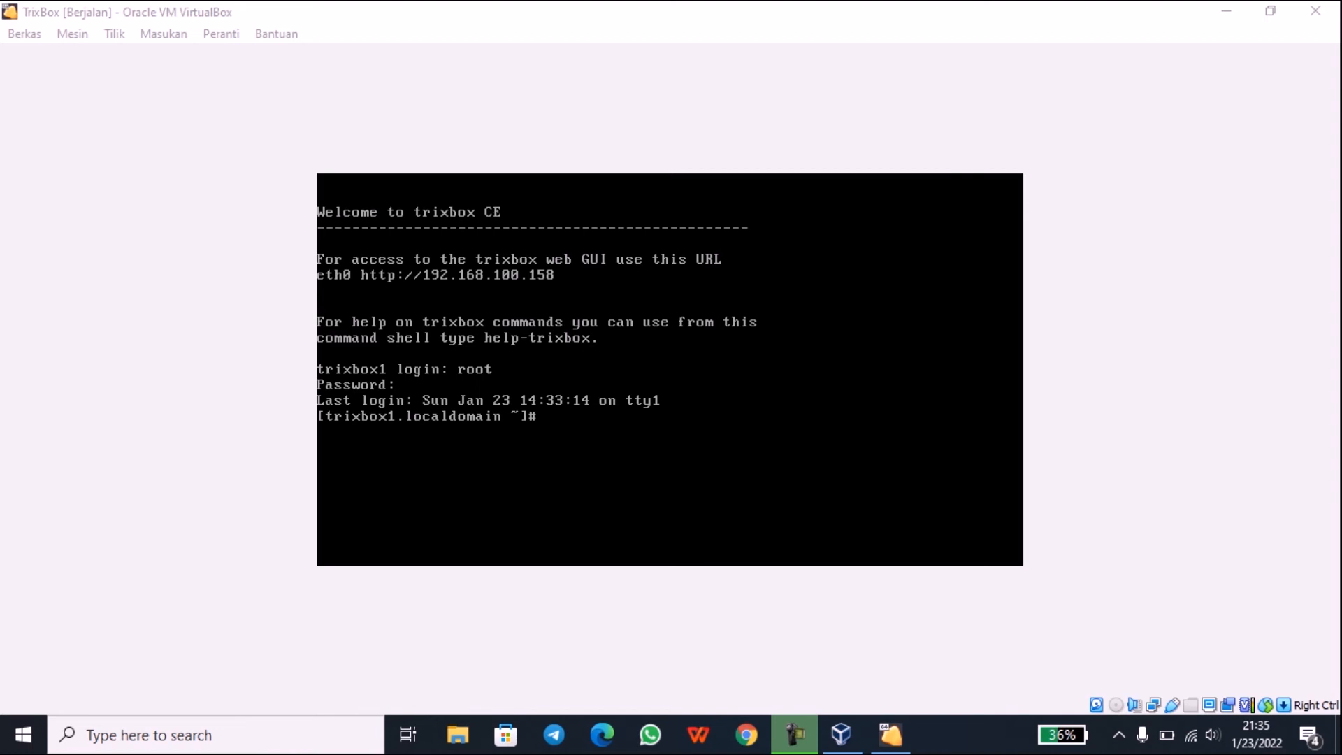
key("alt+Tab")
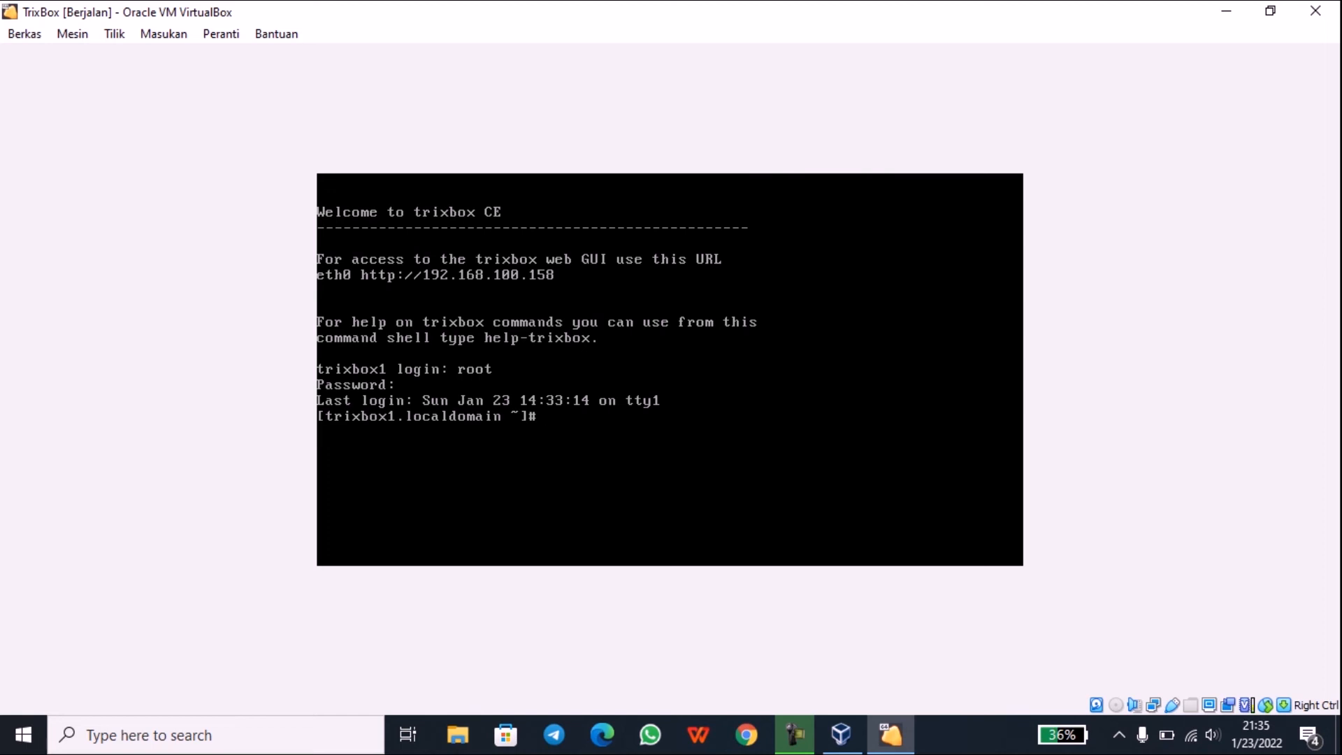
type("system-config-network")
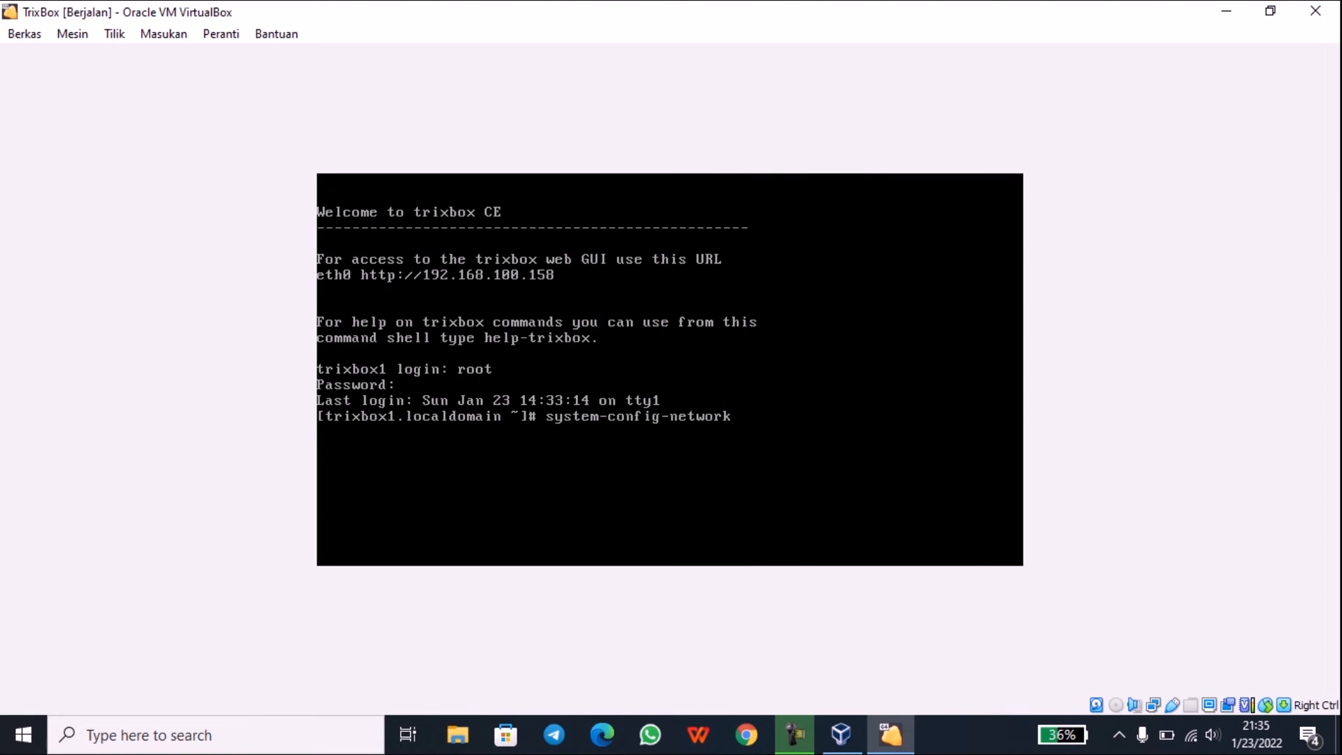
key("Return")
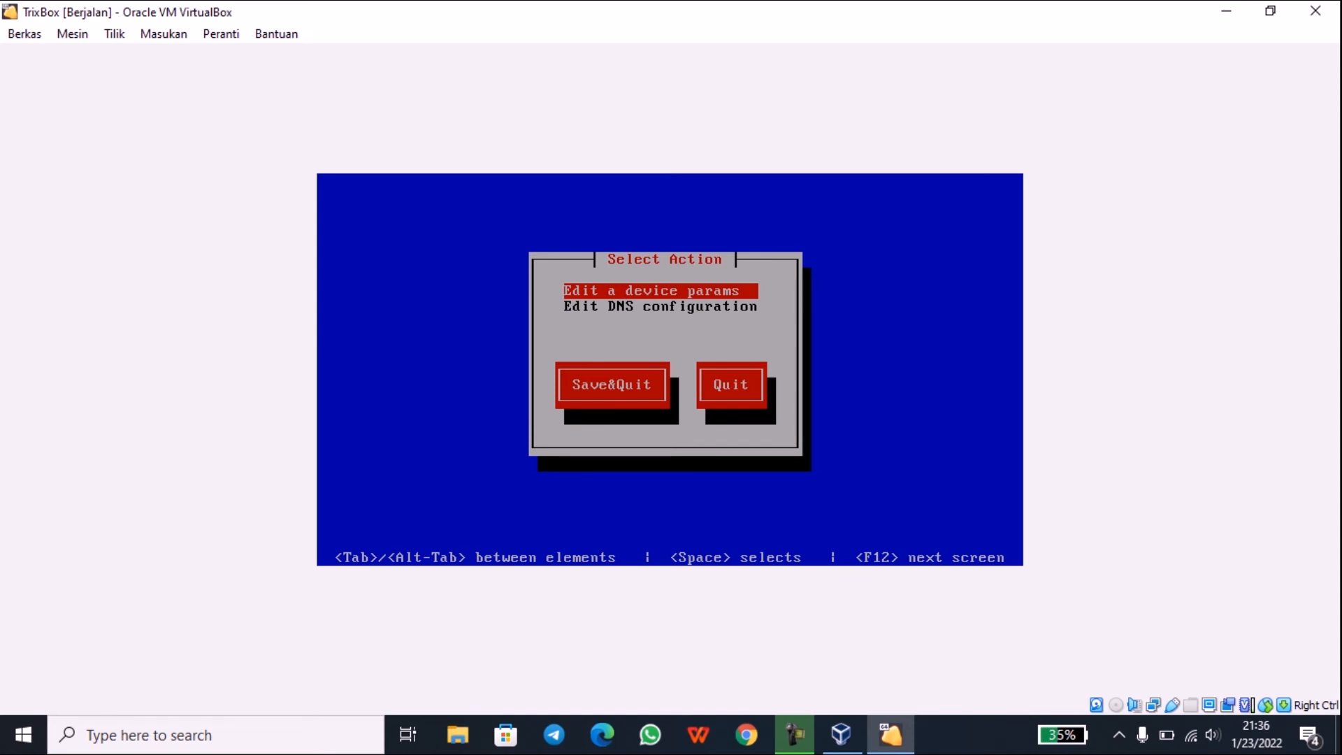
Step: Edit the eth0 device, toggling Use DHCP off and back on, and accept it
key("Return")
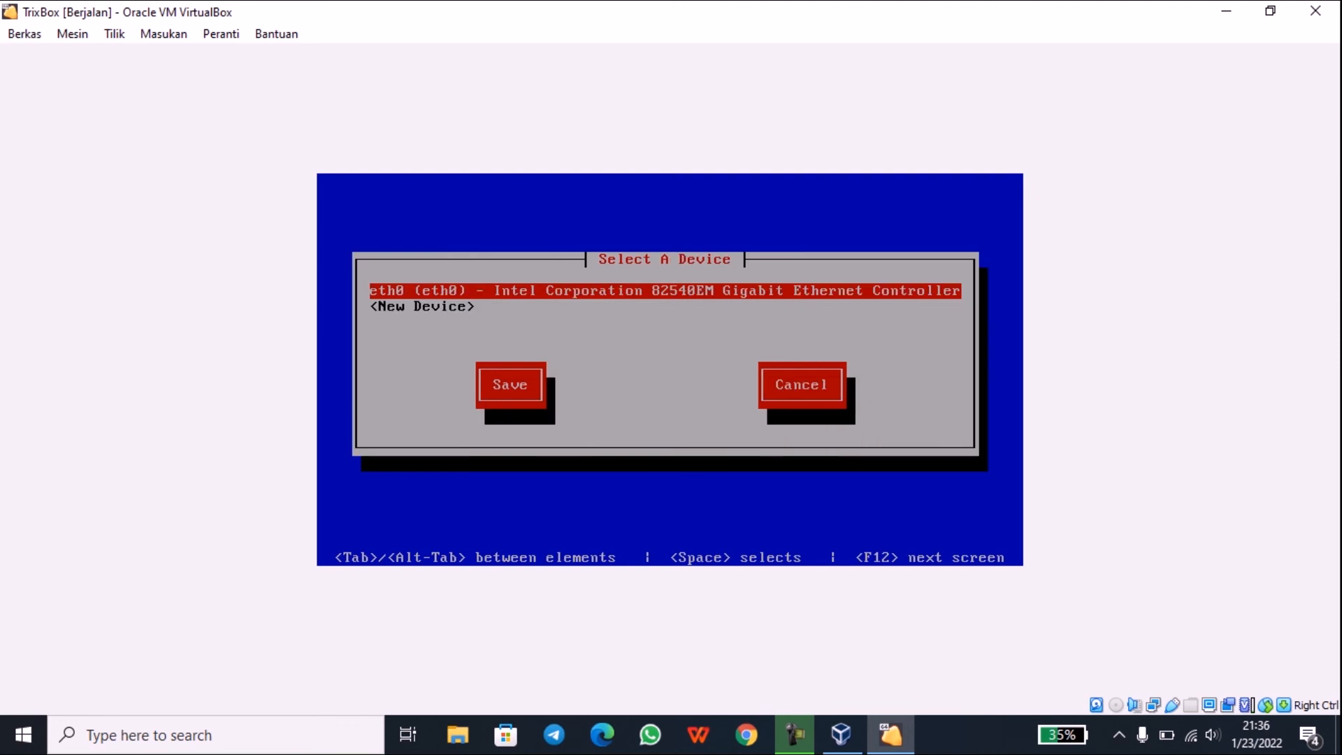
key("Return")
key("Tab")
key("Tab")
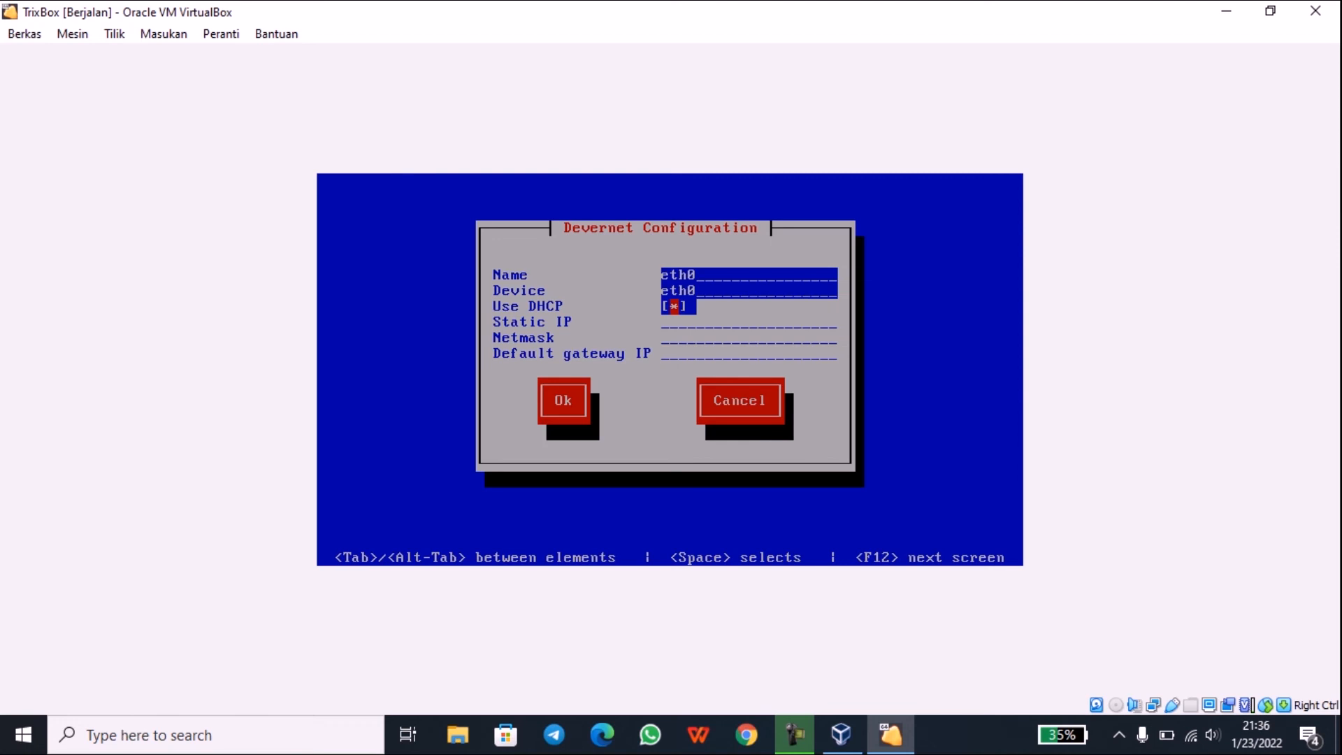
key("space")
key("Tab")
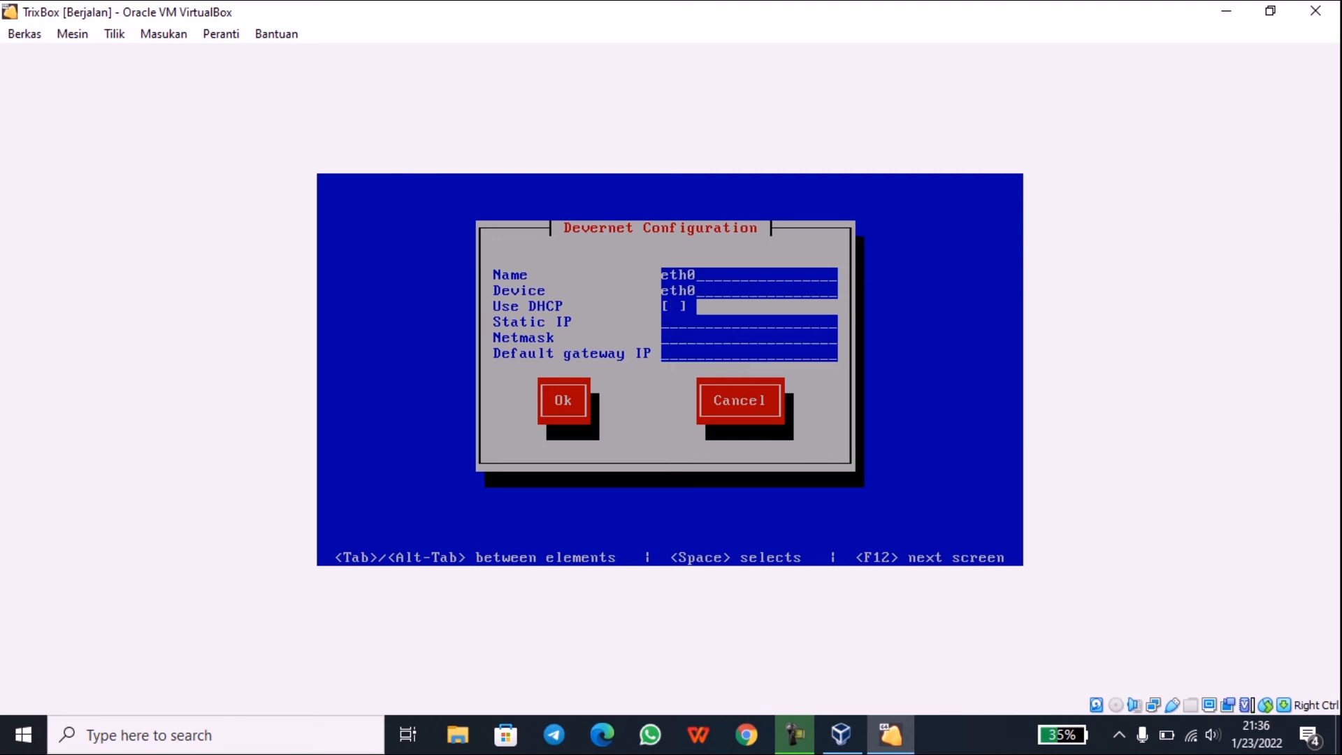
key("Up")
key("space")
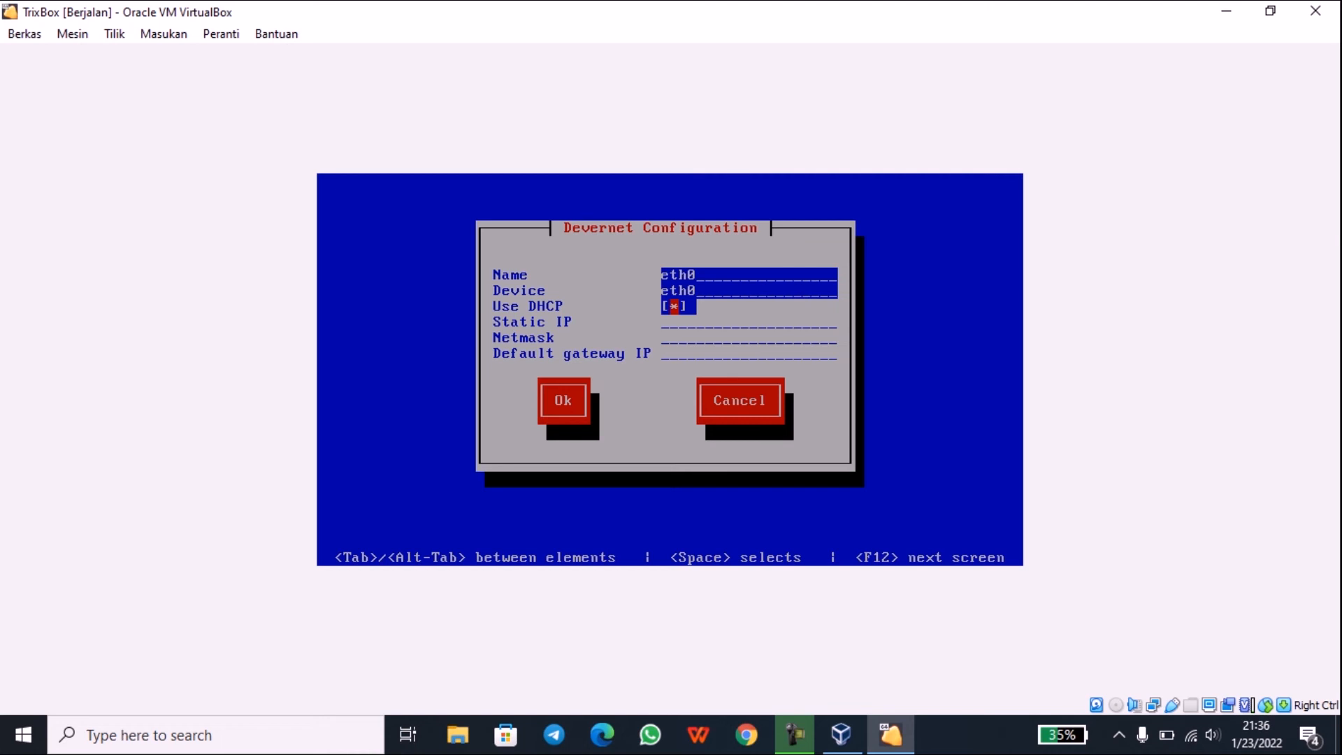
key("Tab")
key("Return")
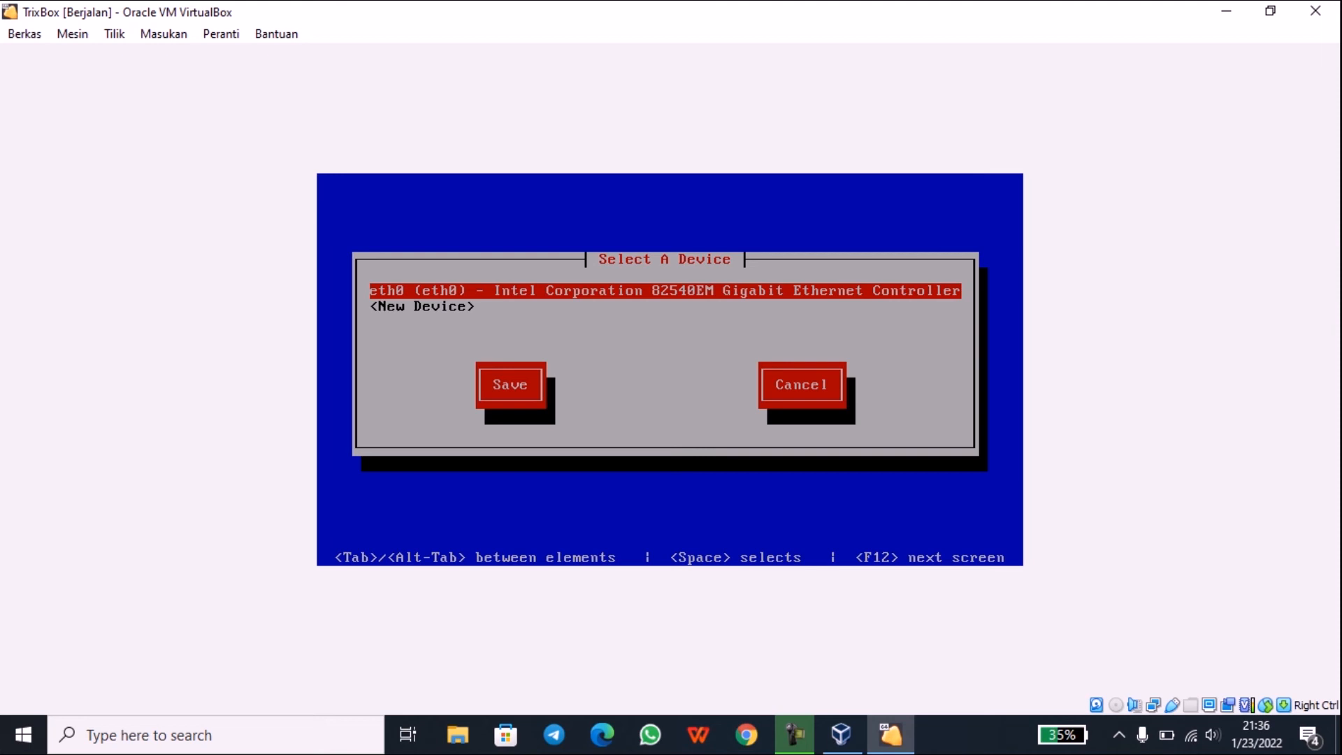
Step: Save the device changes and exit with Save&Quit
key("Tab")
key("Return")
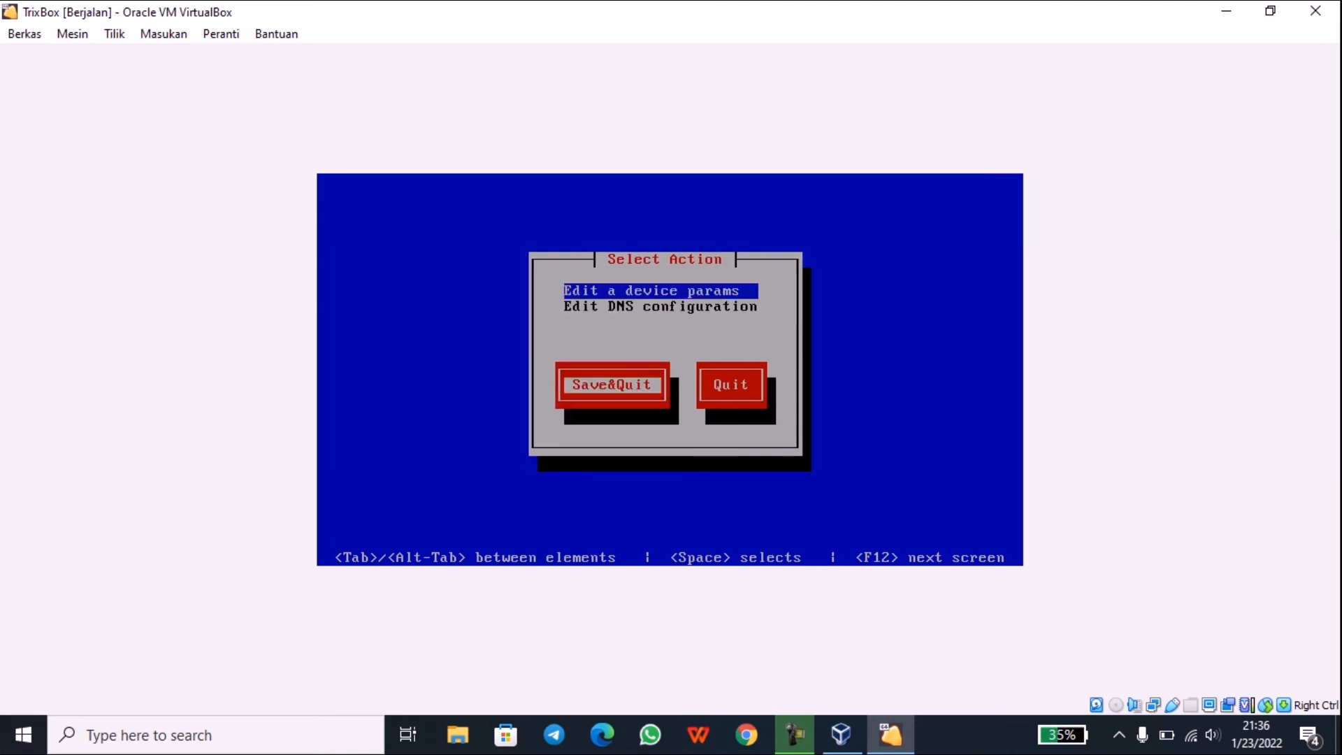
key("Tab")
key("Return")
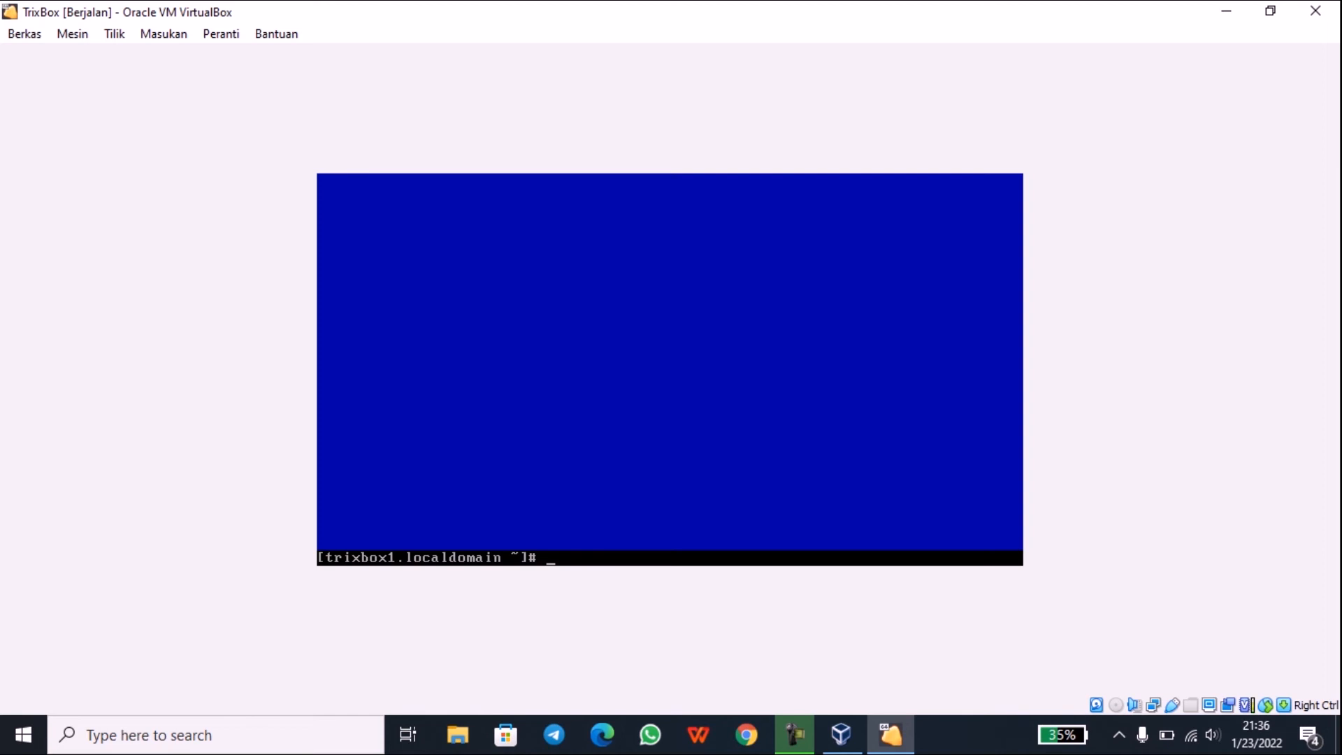
Step: Run ifconfig to confirm eth0 has 192.168.100.158, then switch to Google Chrome
type("ifconfig")
key("Return")
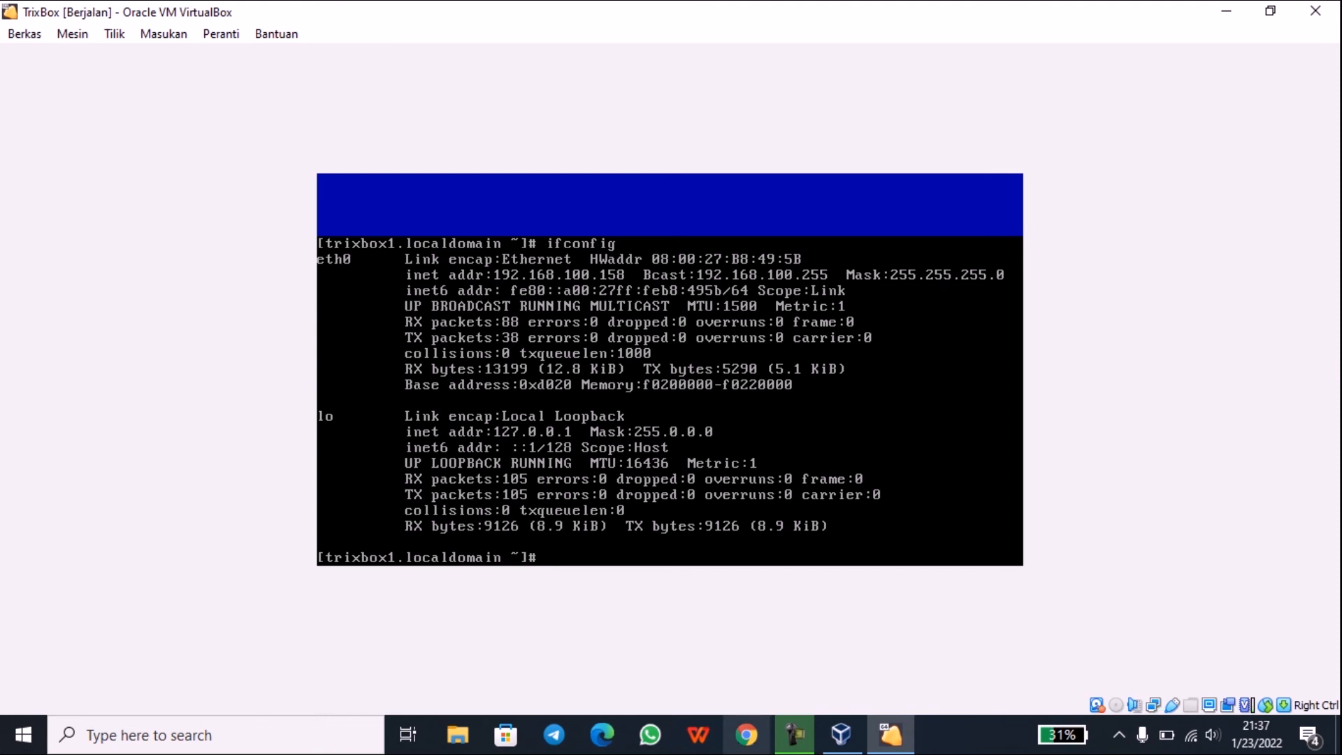
left_click(746, 735)
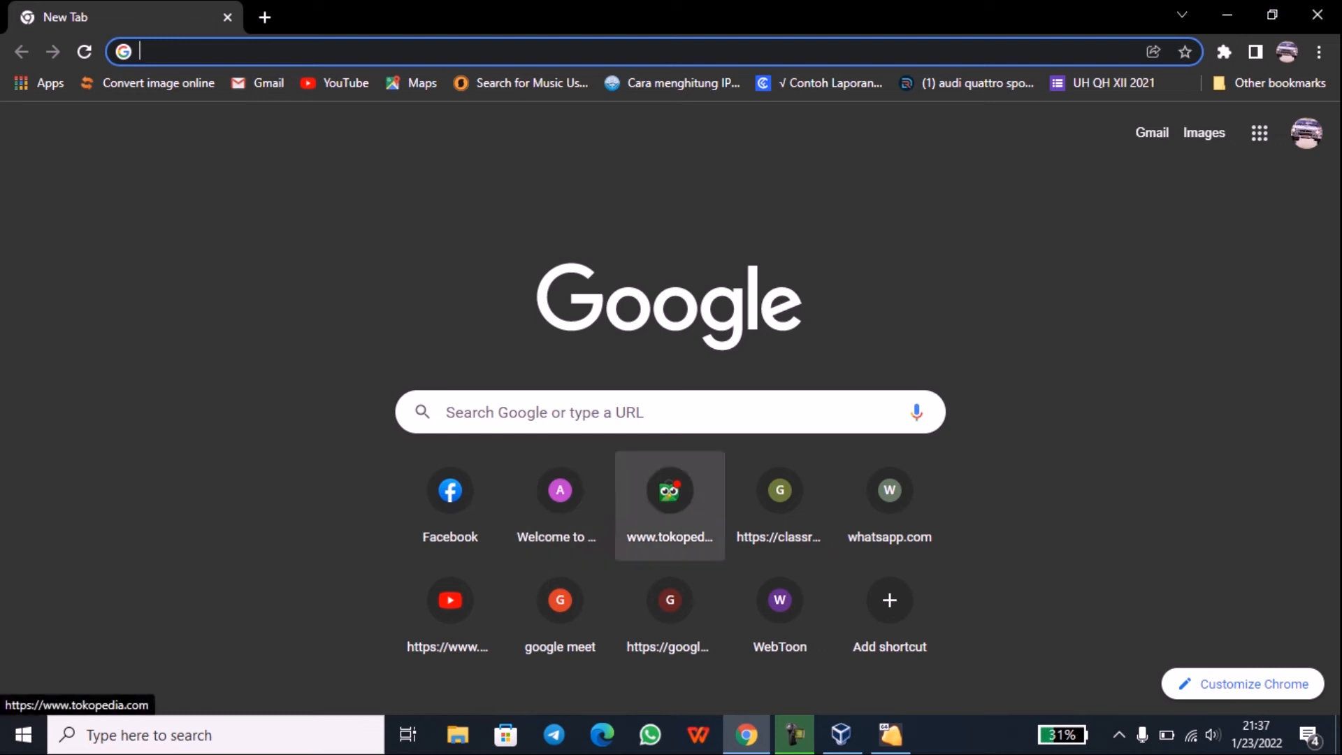
Step: Load the trixbox web interface at 192.168.100.158 in Chrome
mouse_move(890, 734)
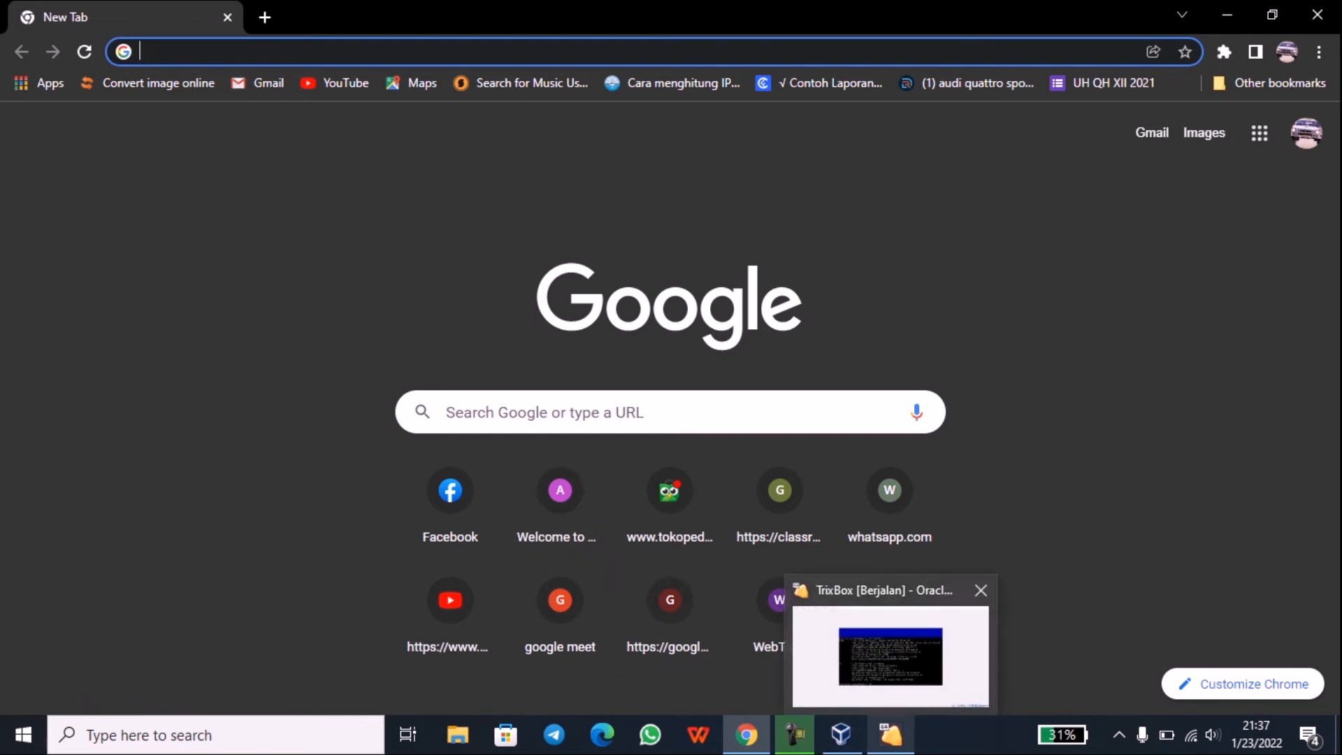
left_click(889, 644)
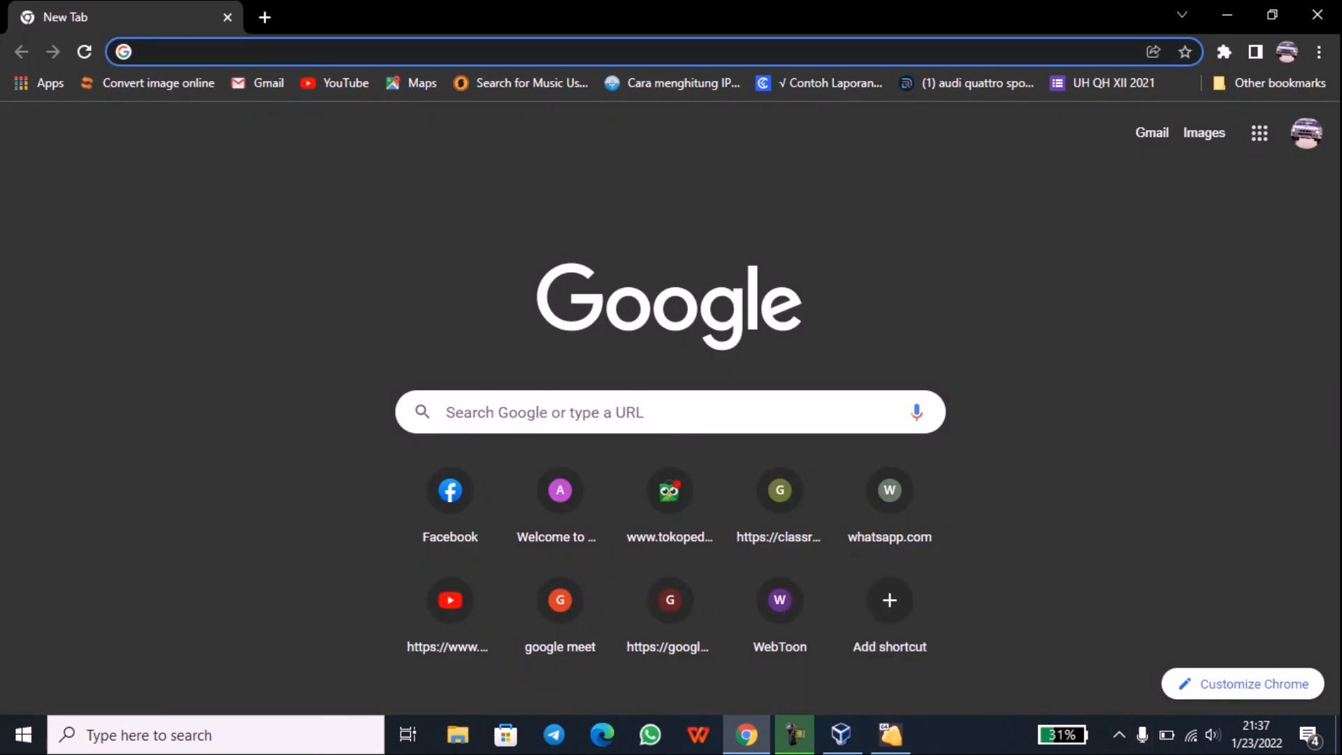
type("192")
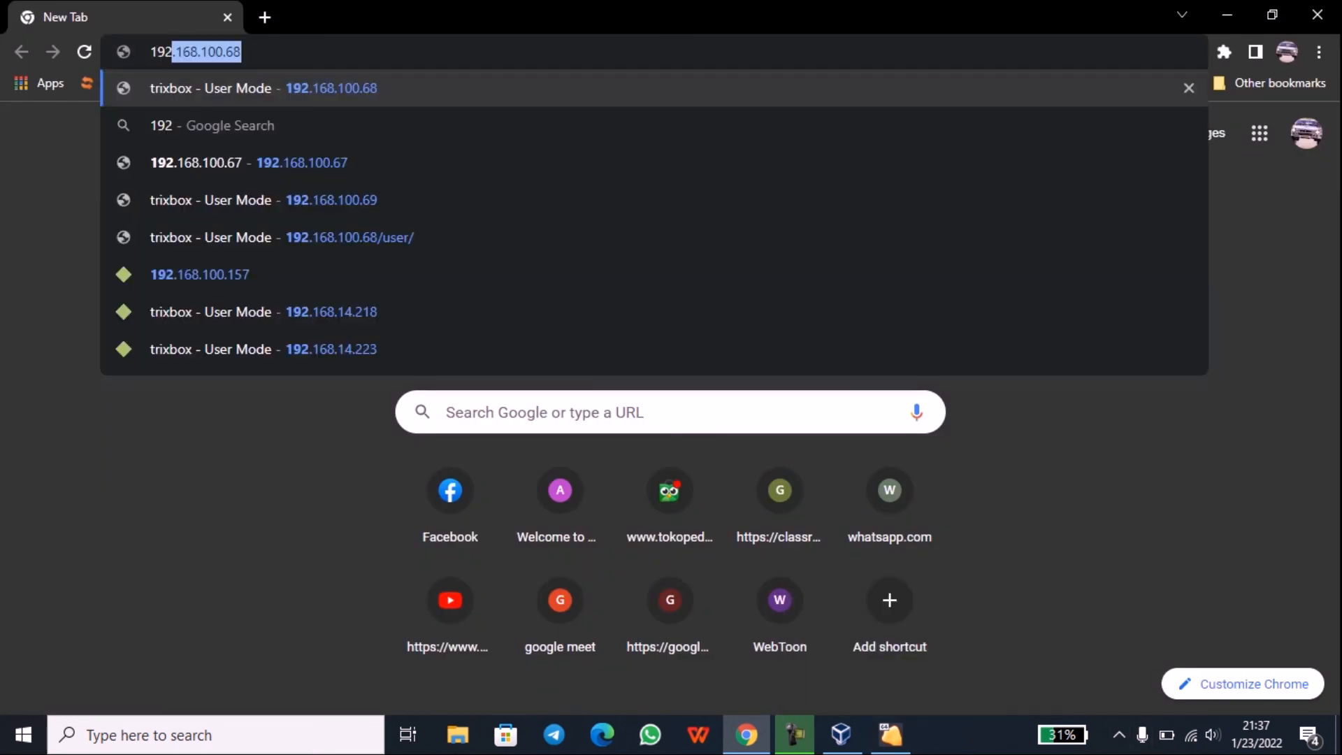
type(".16")
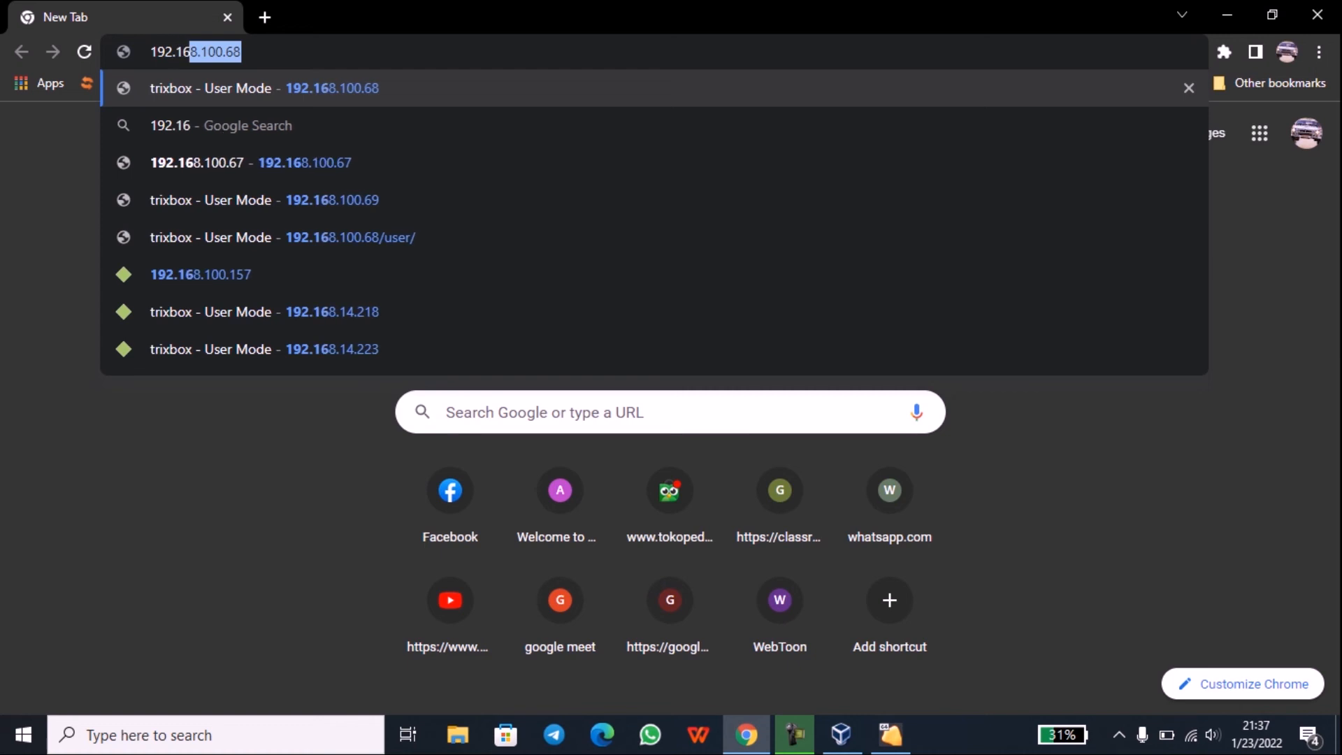
type("8.100.")
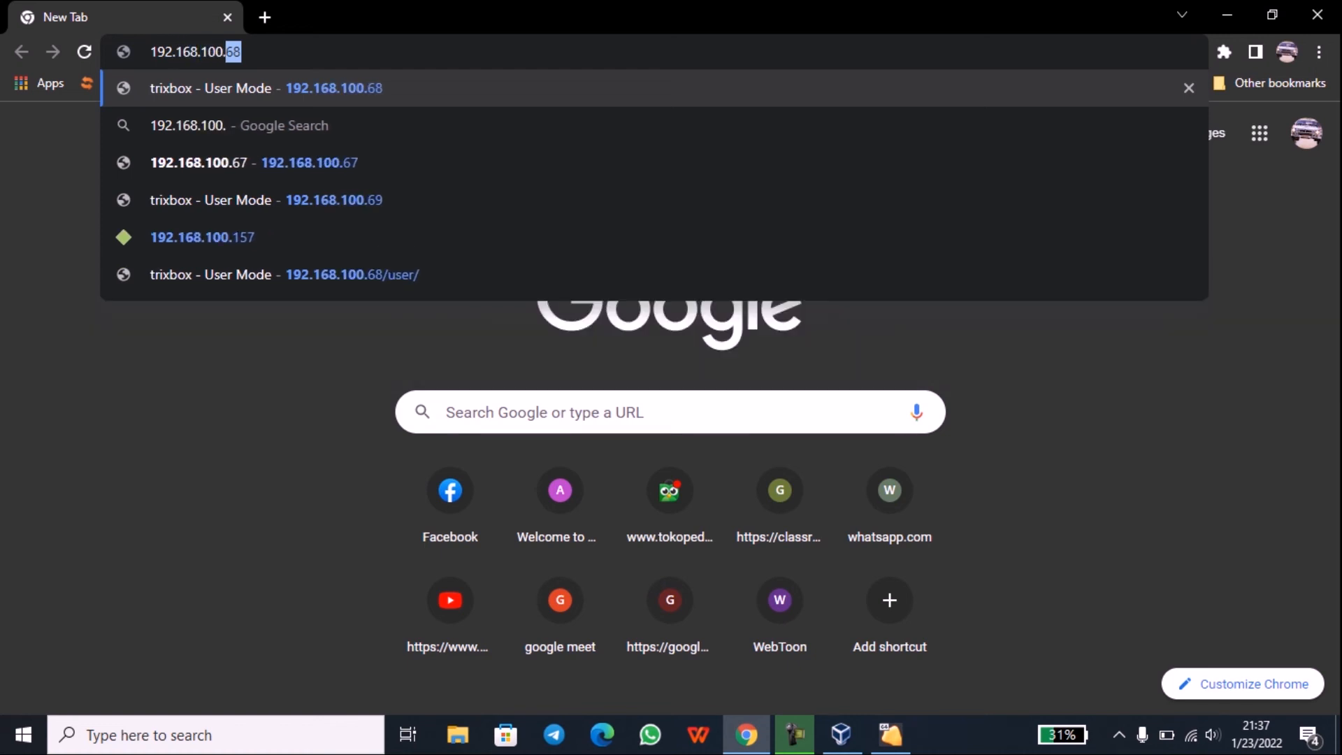
type("158")
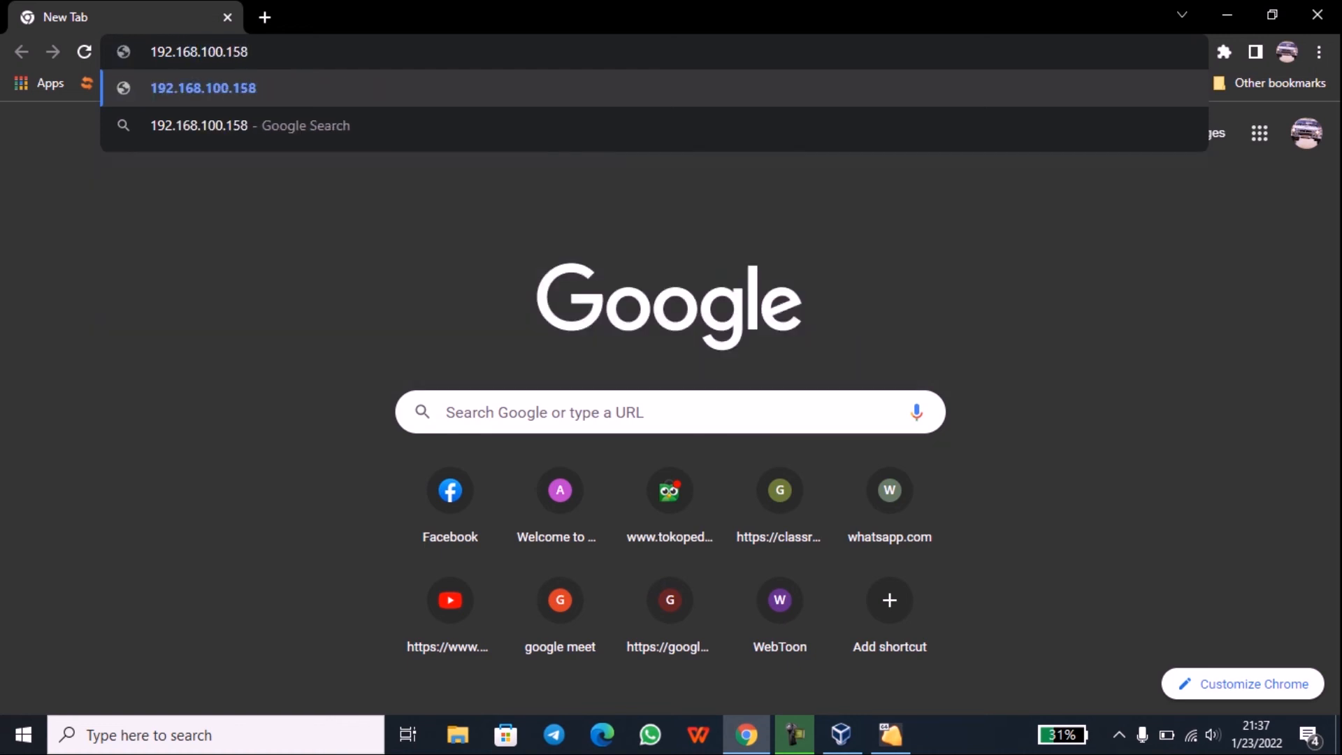
key("Return")
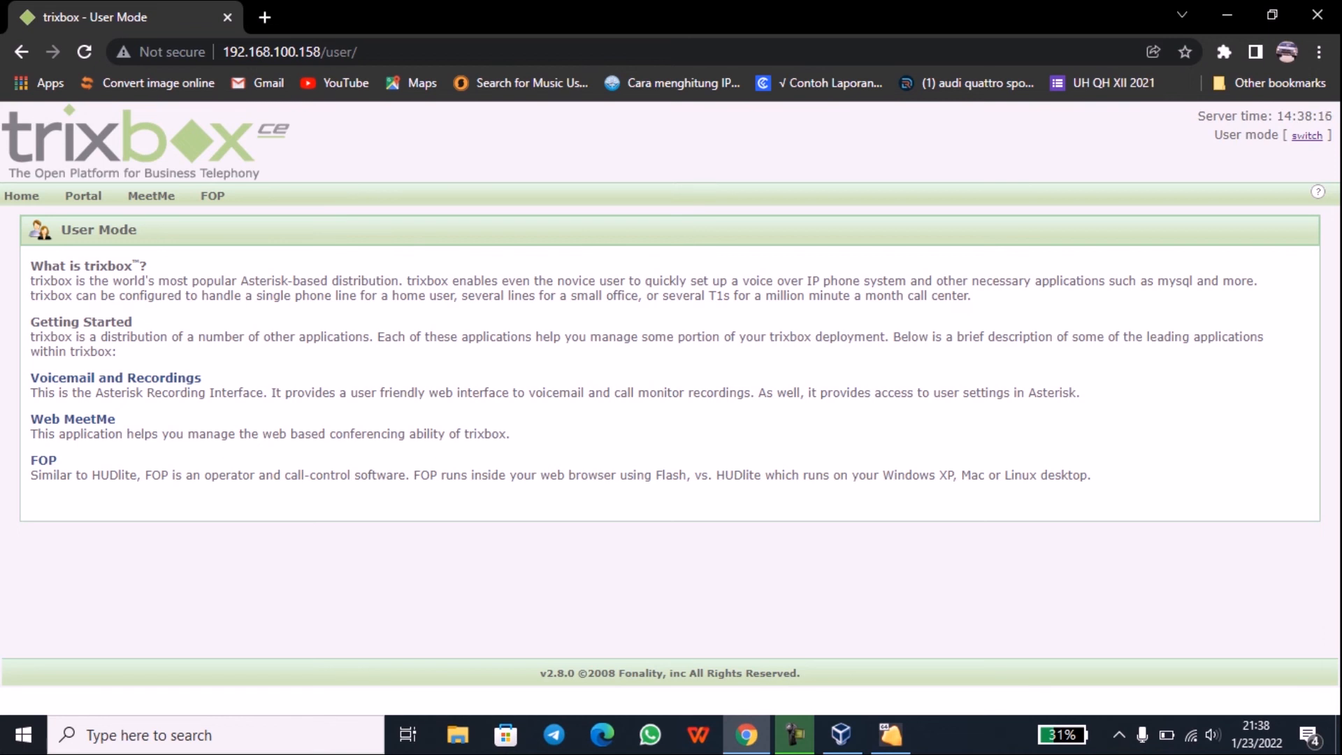
Step: Switch to Admin Mode and sign in with the maint username and its password
left_click_drag(1214, 135, 1280, 134)
left_click(1306, 136)
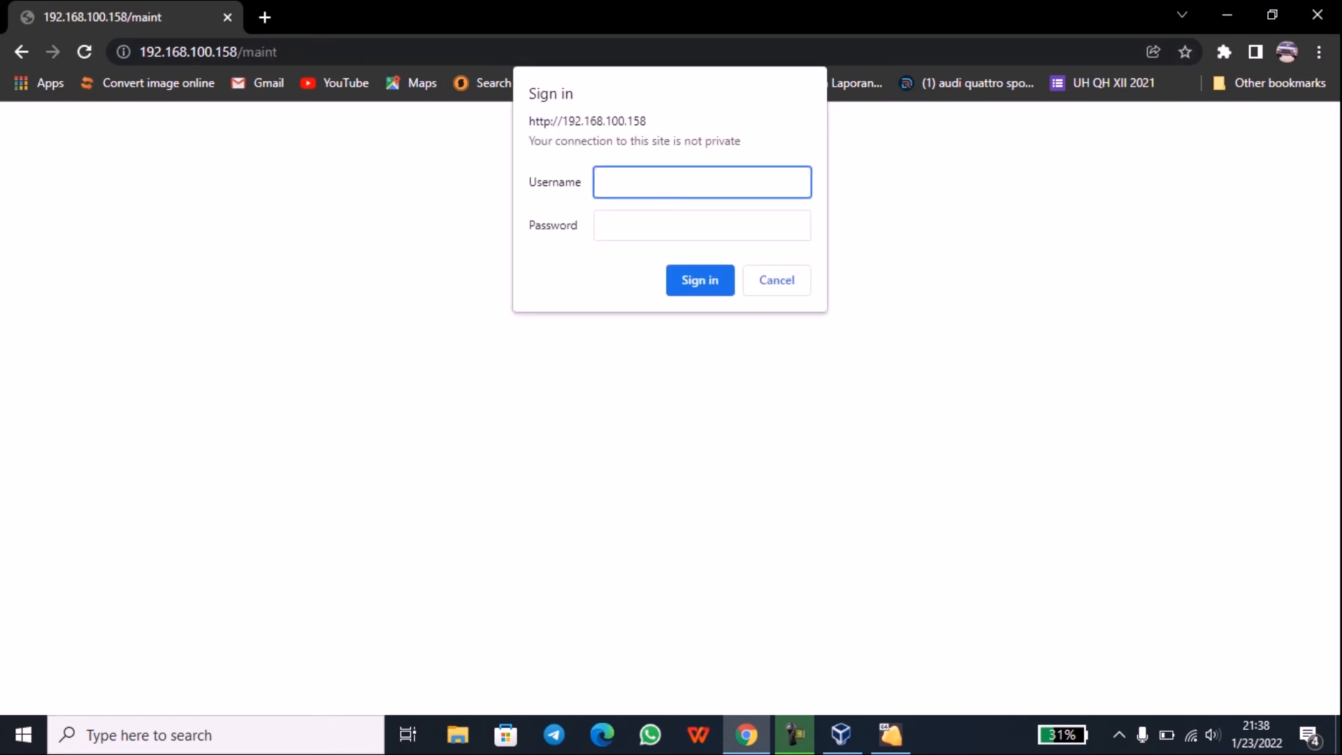
type("maint")
key("shift+Left")
key("shift+Left")
key("shift+Left")
key("shift+Left")
key("shift+Left")
key("Right")
key("shift+Left")
key("Tab")
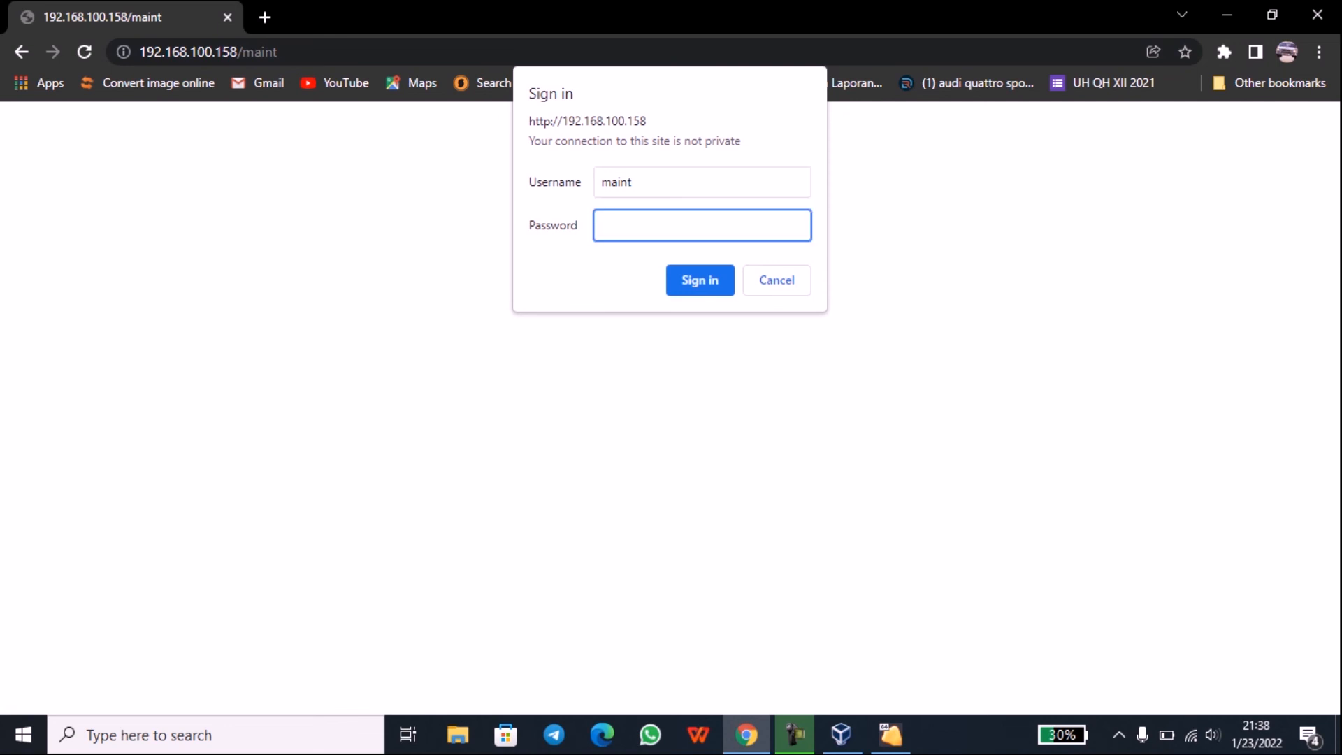
type("*********")
key("Return")
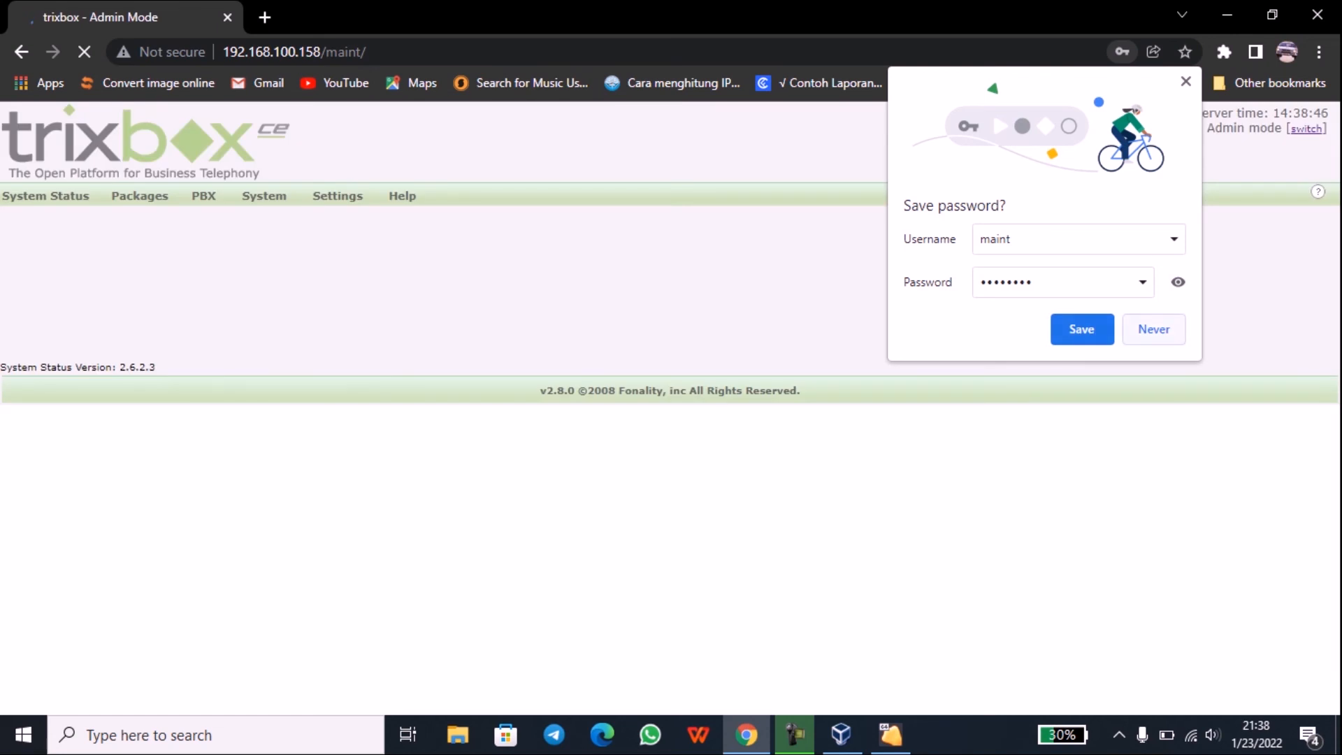
Step: Dismiss the save-password bubble and trixbox Registration popup, then open the PBX menu
left_click(1154, 329)
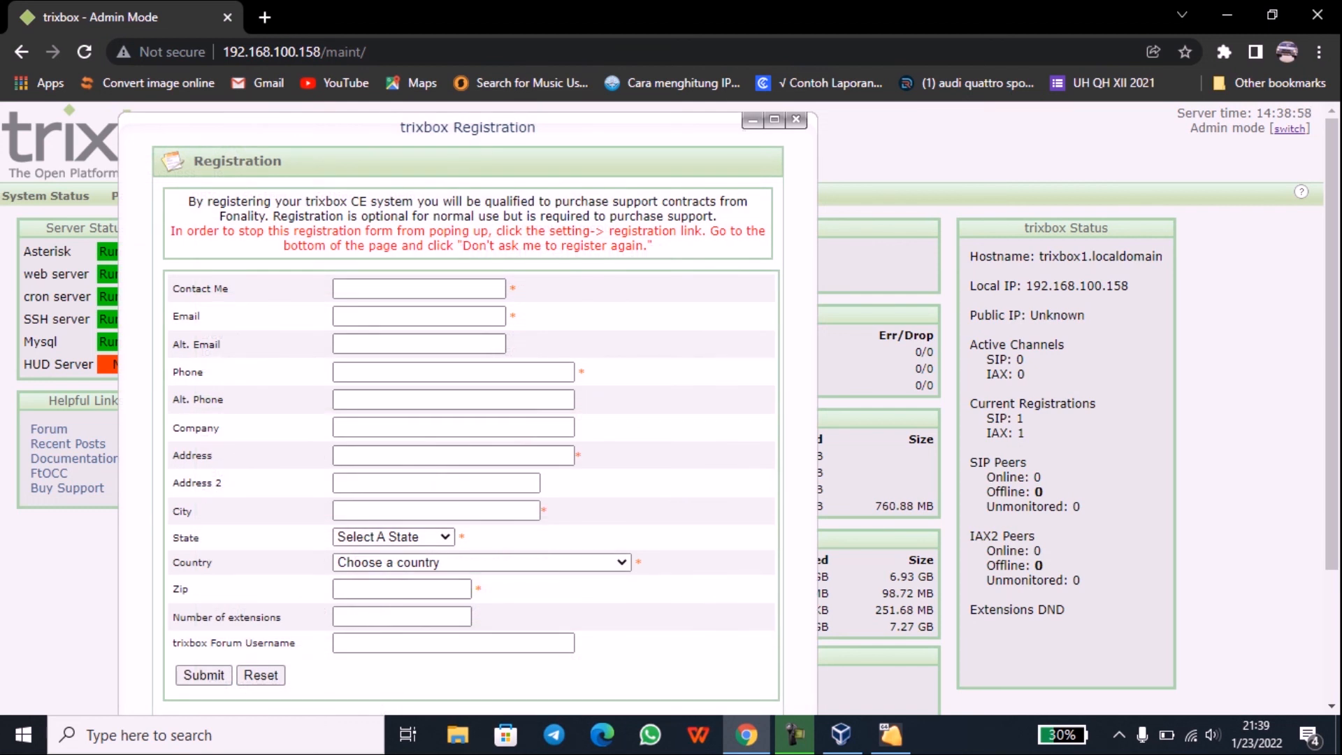
left_click(796, 119)
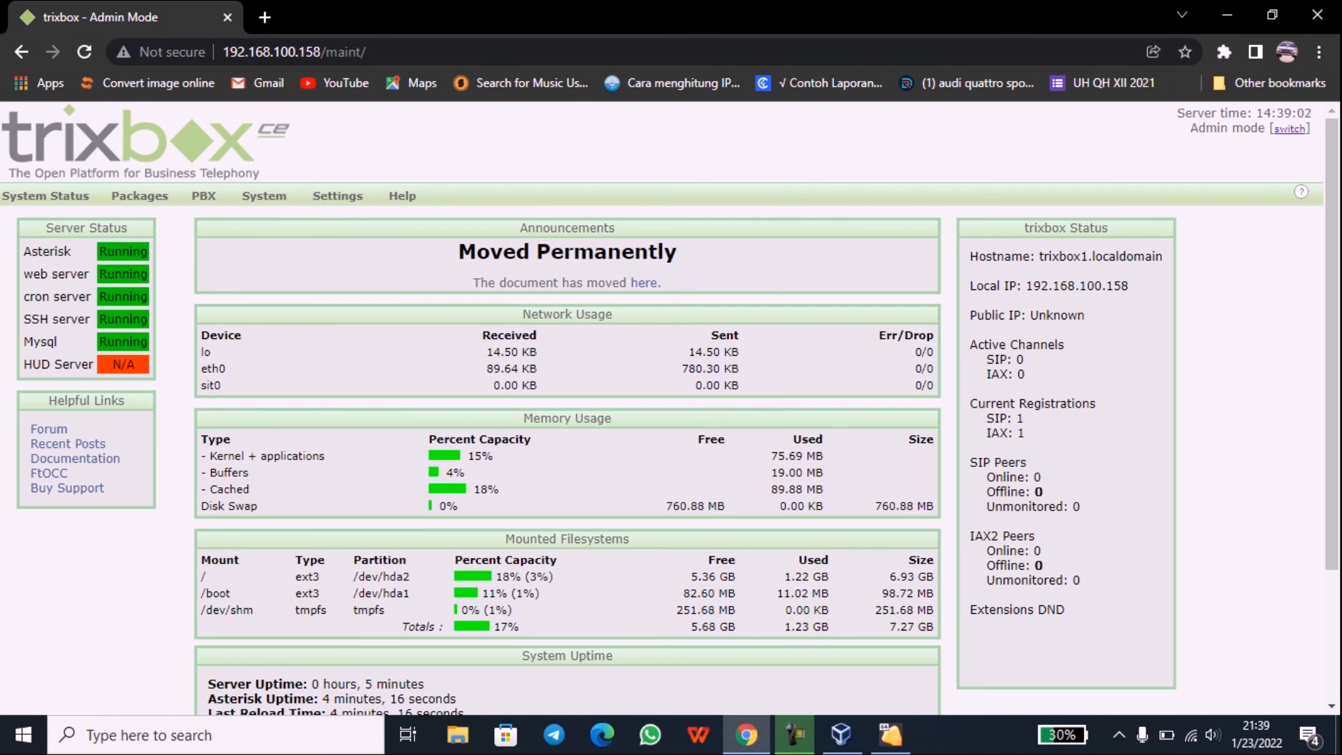
mouse_move(204, 196)
double_click(204, 195)
left_click(203, 195)
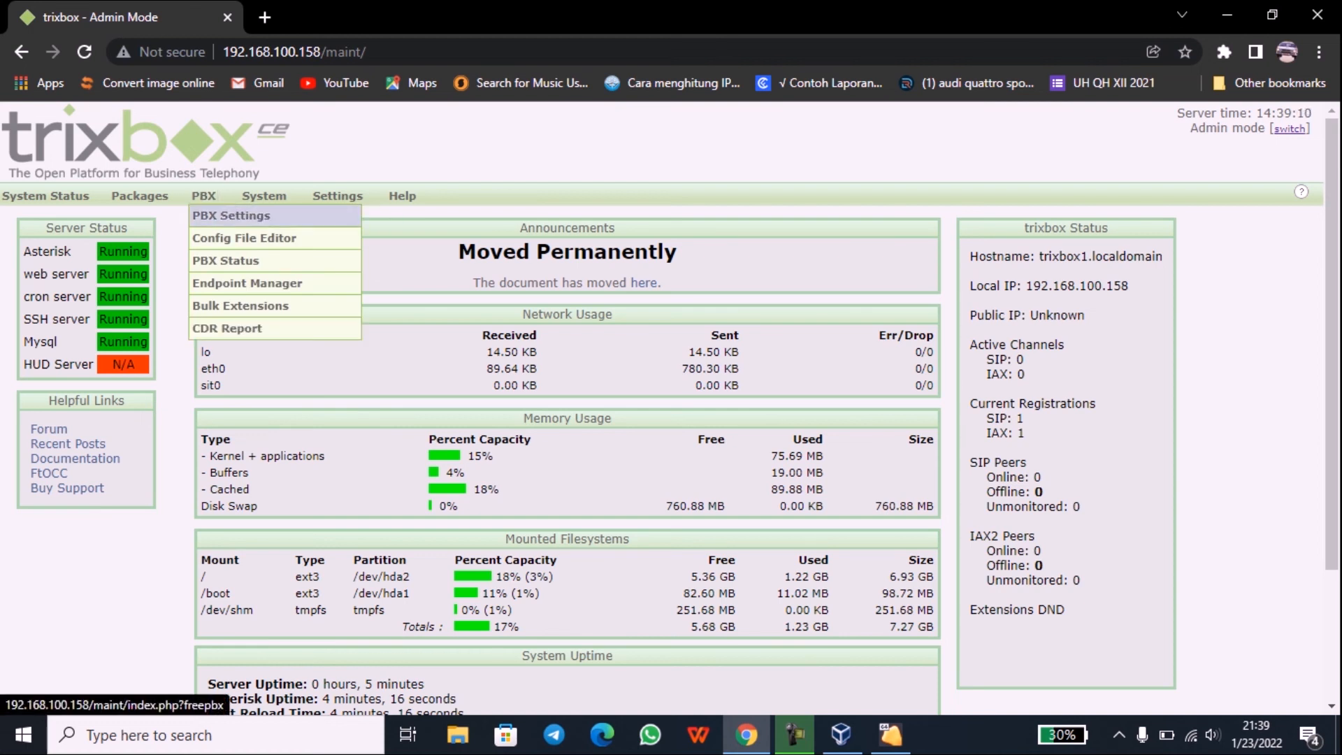
Step: Open the FreePBX extensions page at 150% zoom and start a new Generic SIP Device
left_click(210, 215)
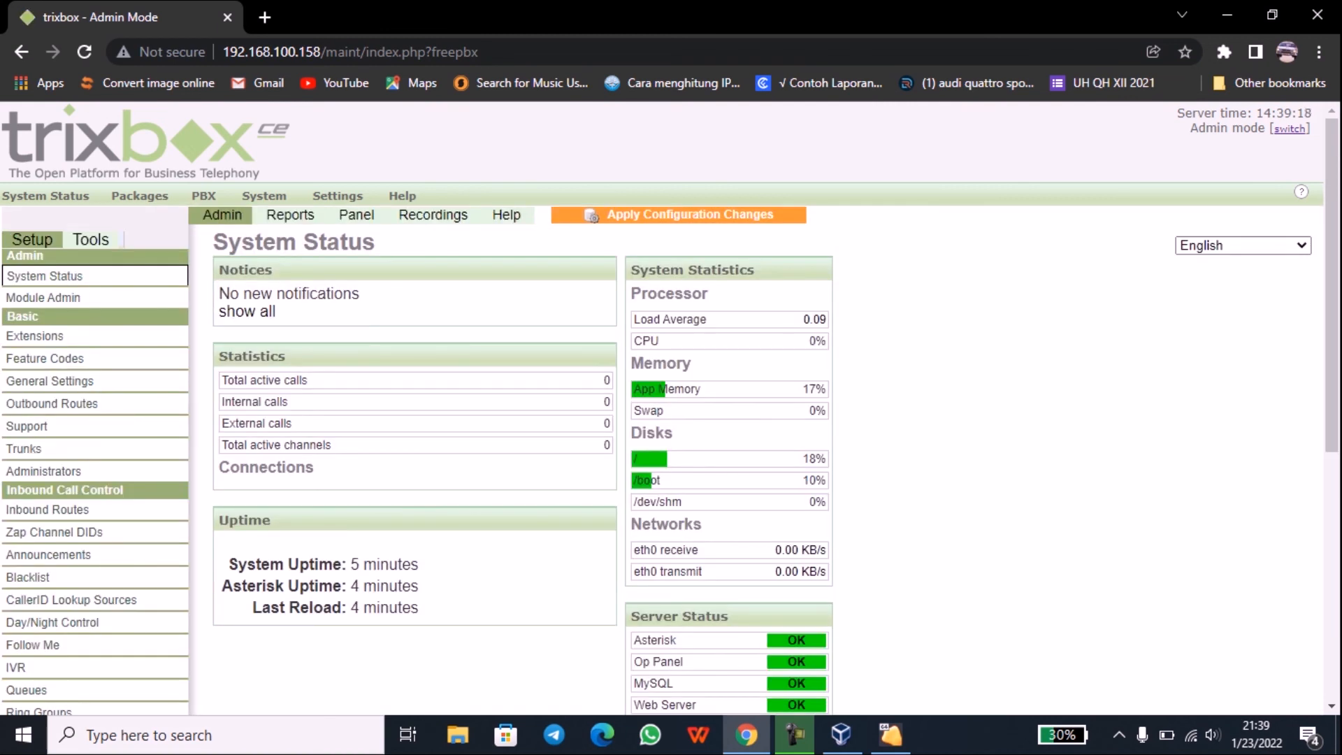
key("ctrl+plus")
key("ctrl+plus")
key("ctrl+plus")
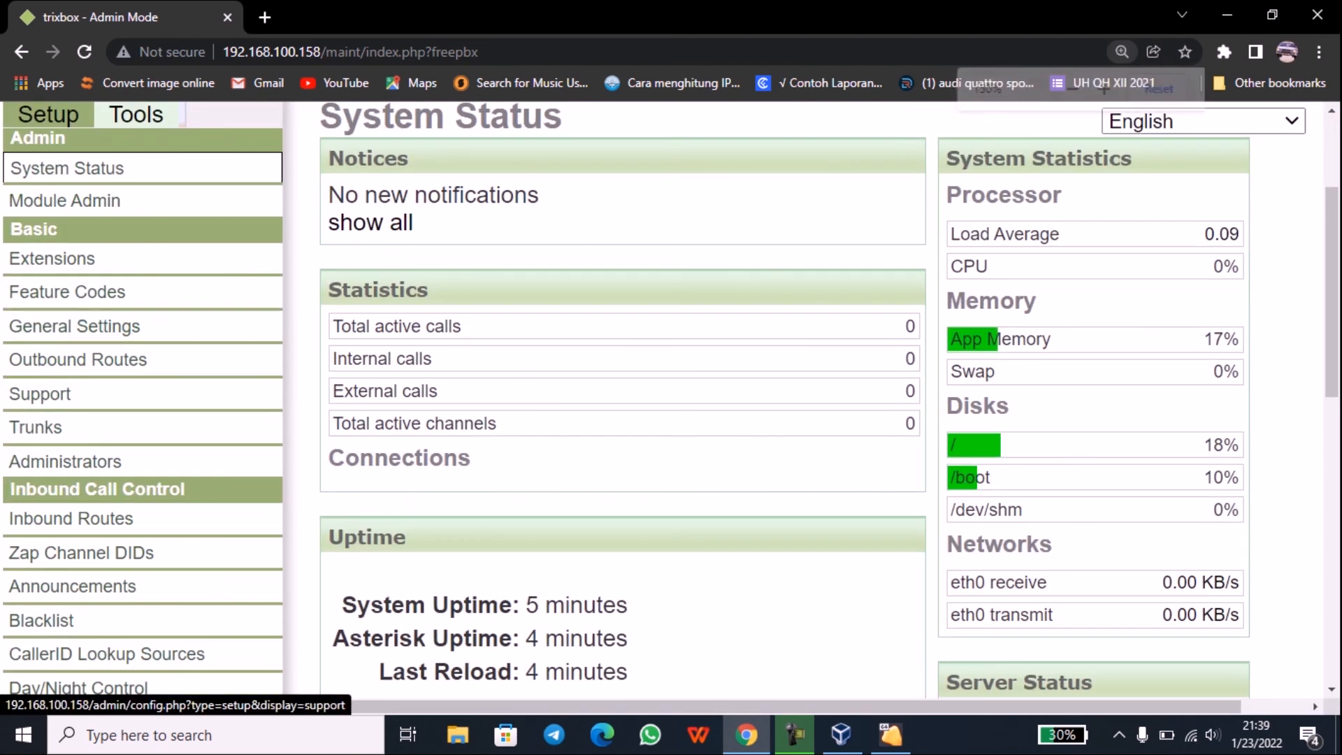
double_click(33, 230)
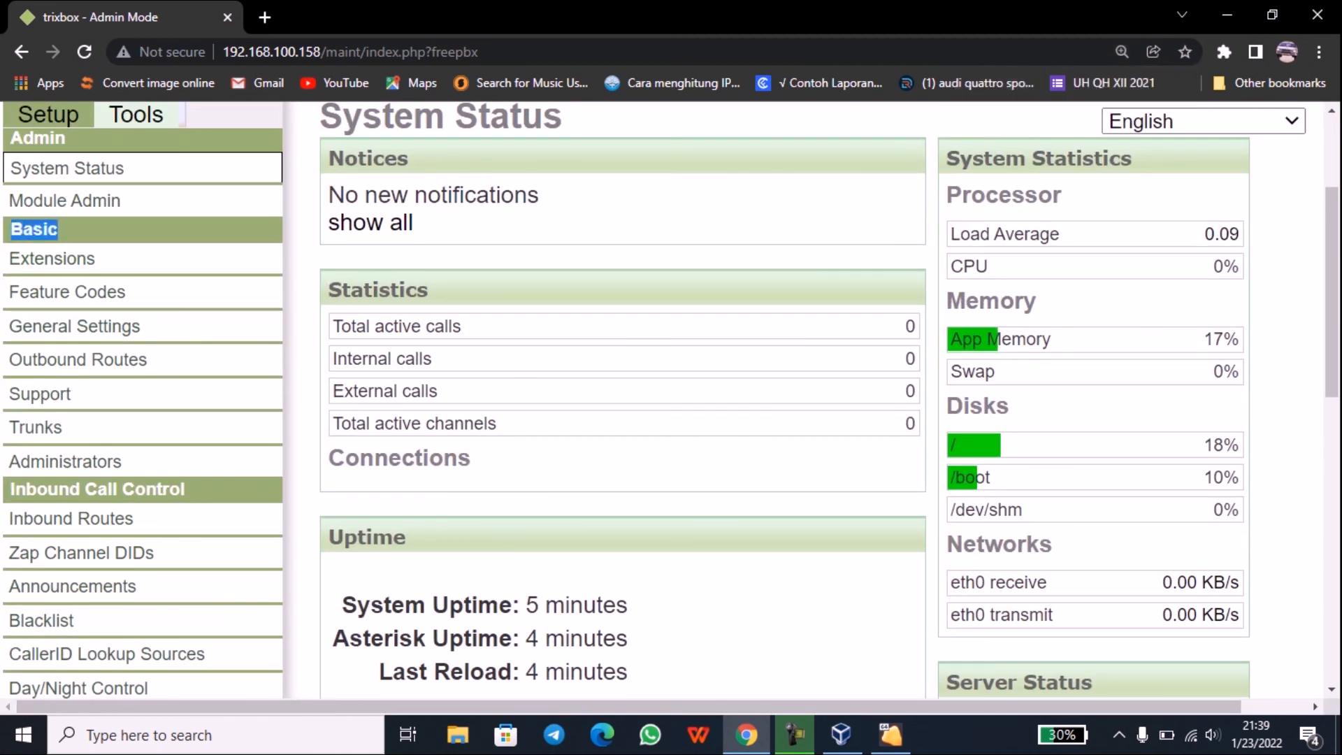
left_click(33, 230)
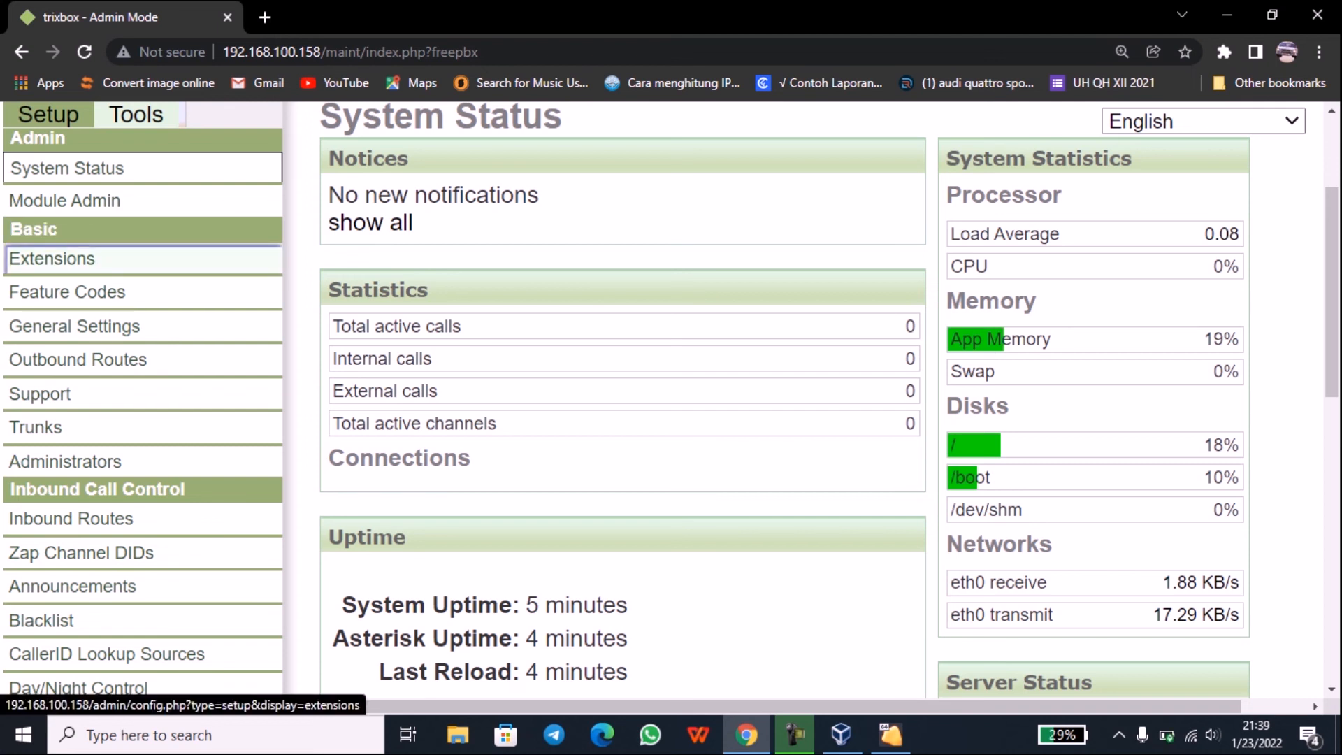
left_click(53, 259)
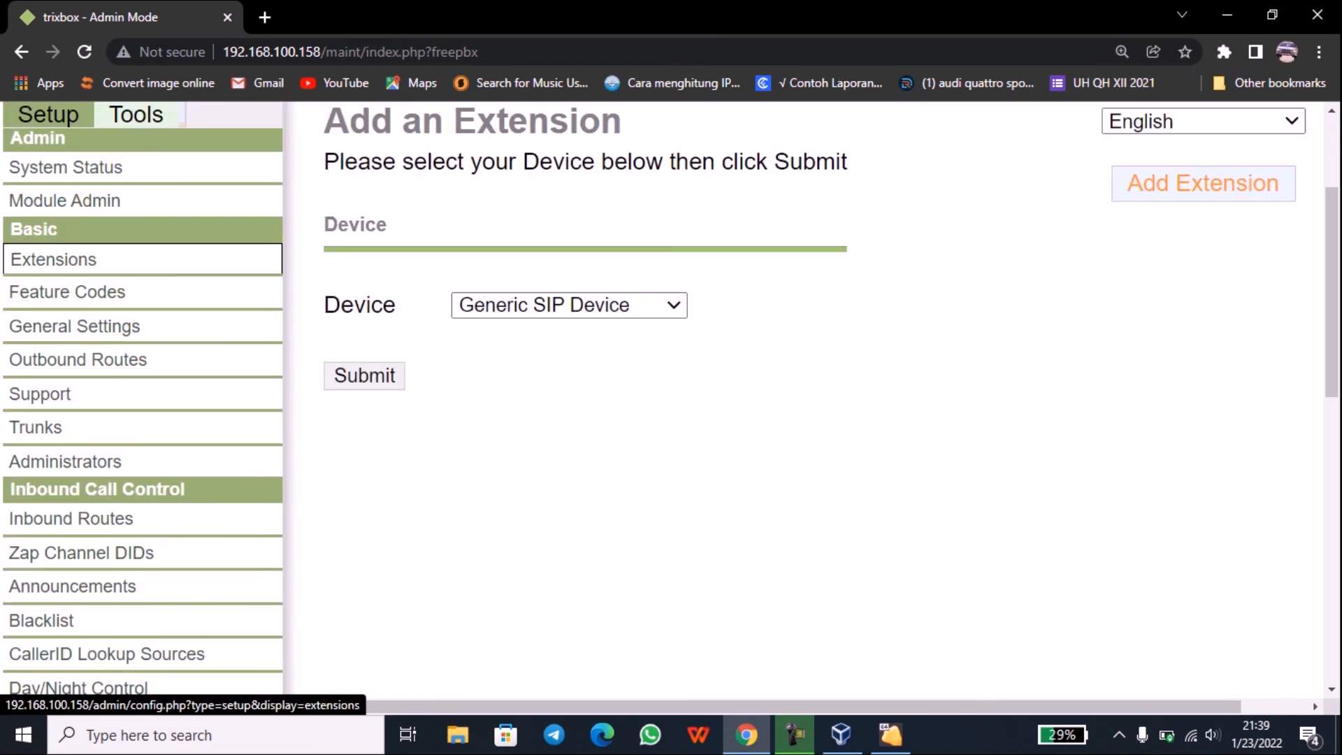
scroll(663, 399, "up", 3)
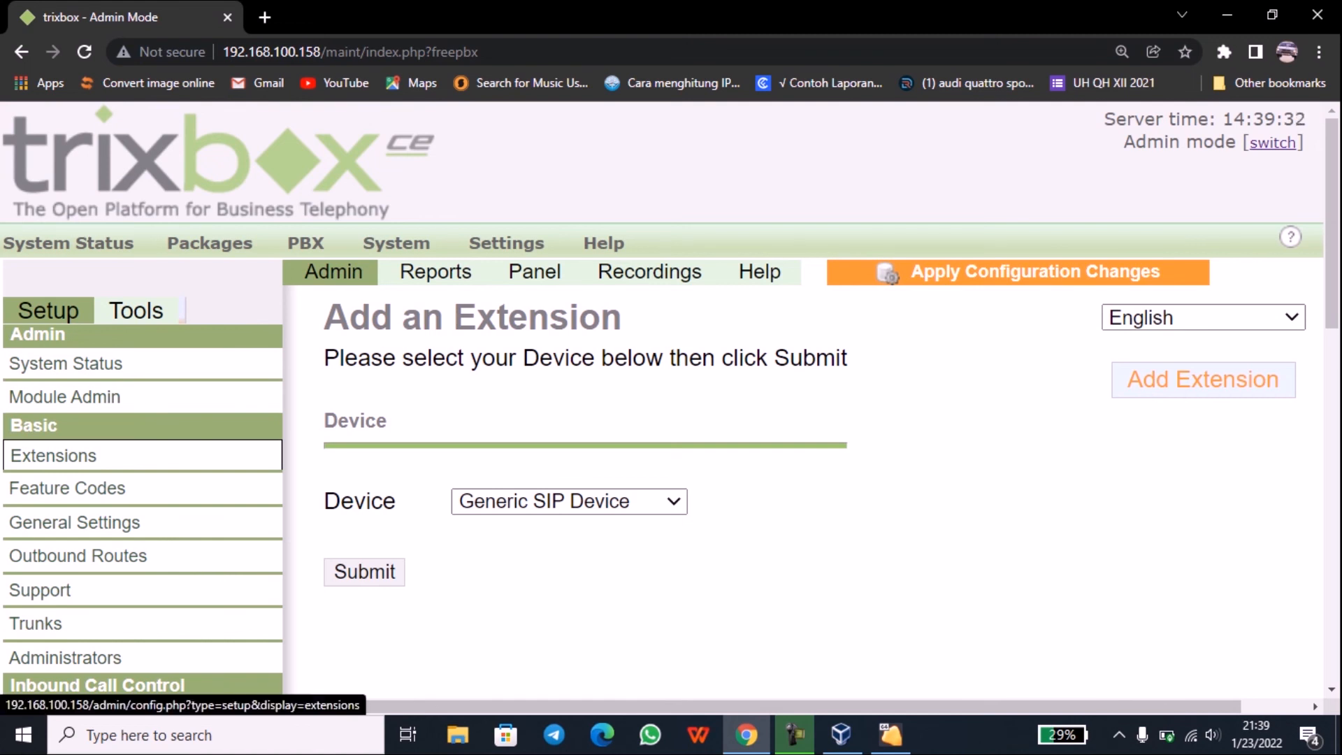
left_click(364, 572)
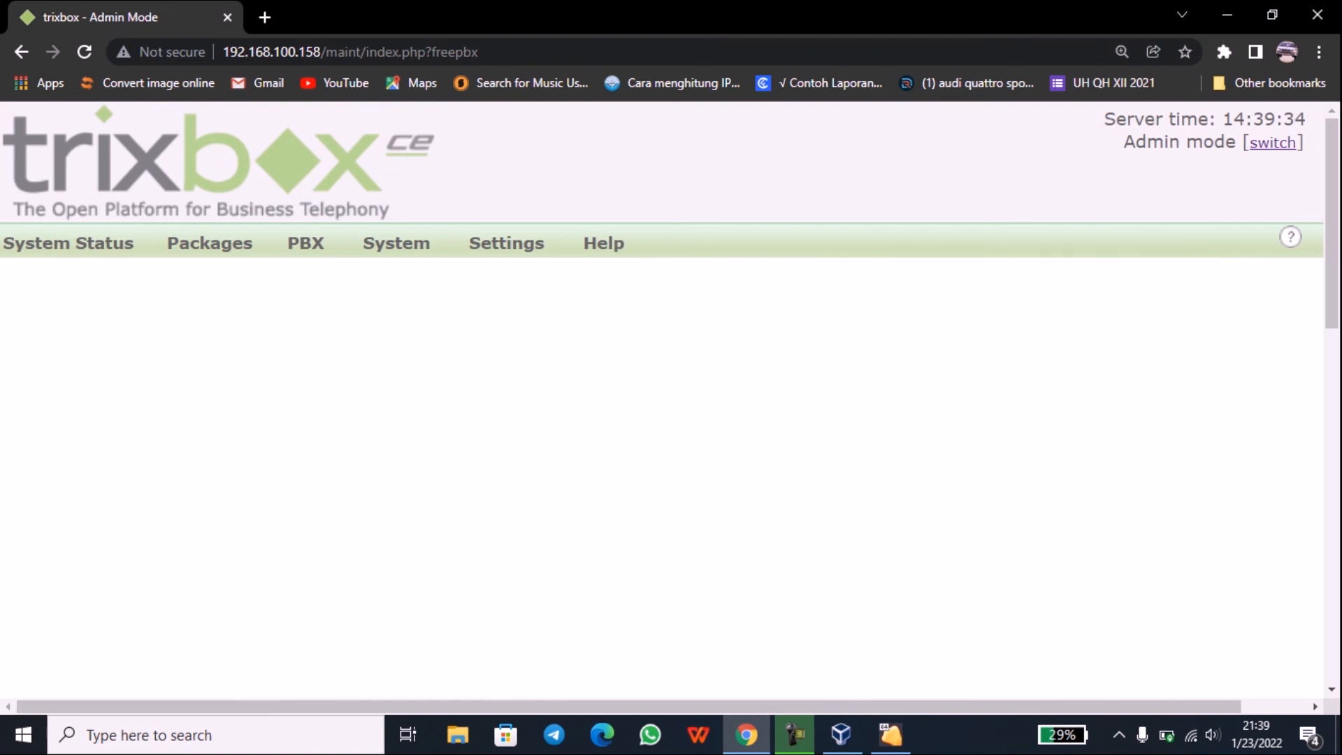
scroll(663, 400, "down", 3)
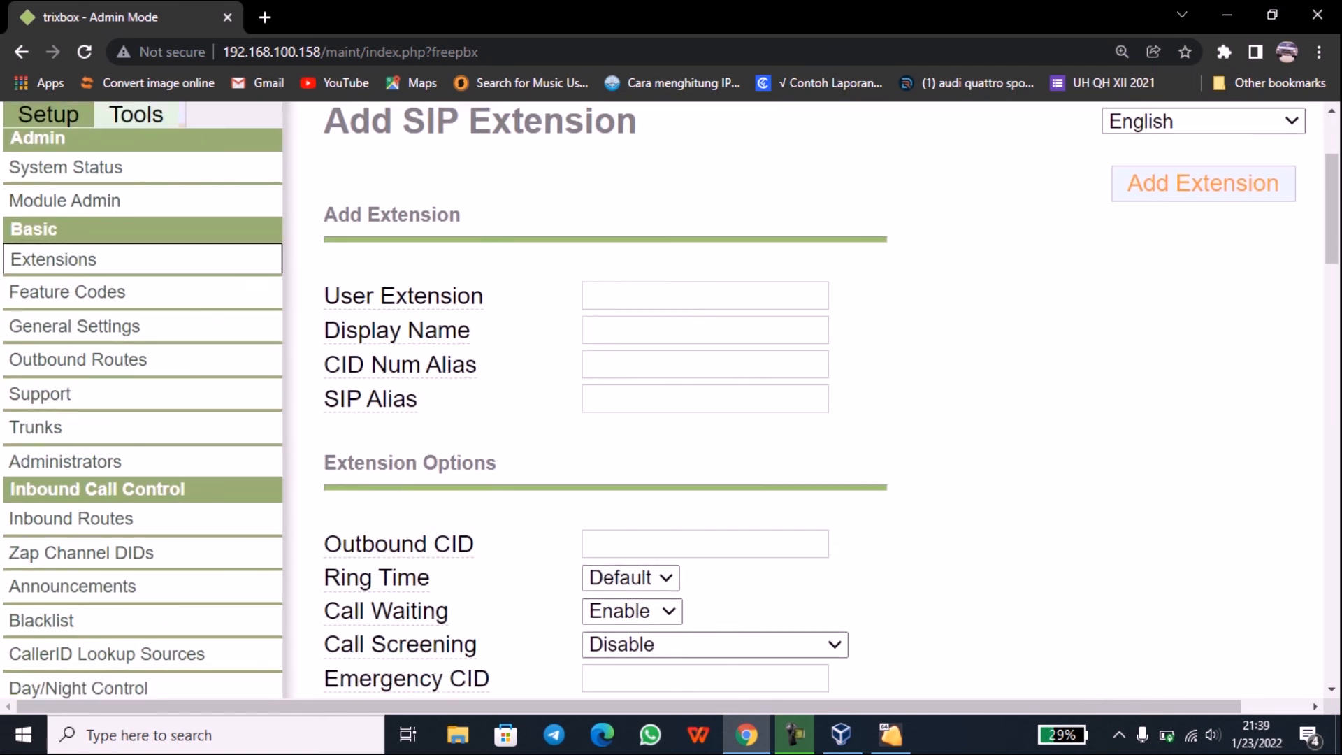
Step: Fill in user extension 0001, display name 'PC 1' and SIP alias 0001
left_click(705, 296)
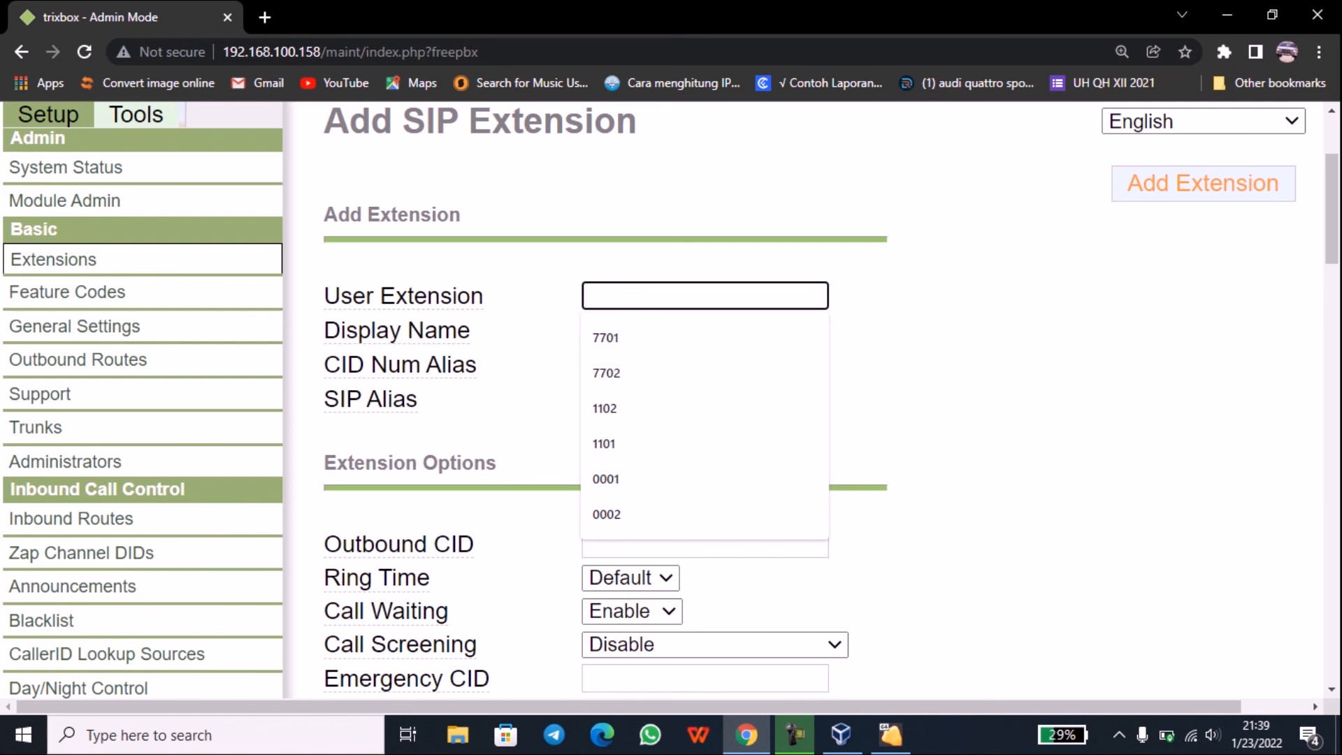
left_click(704, 479)
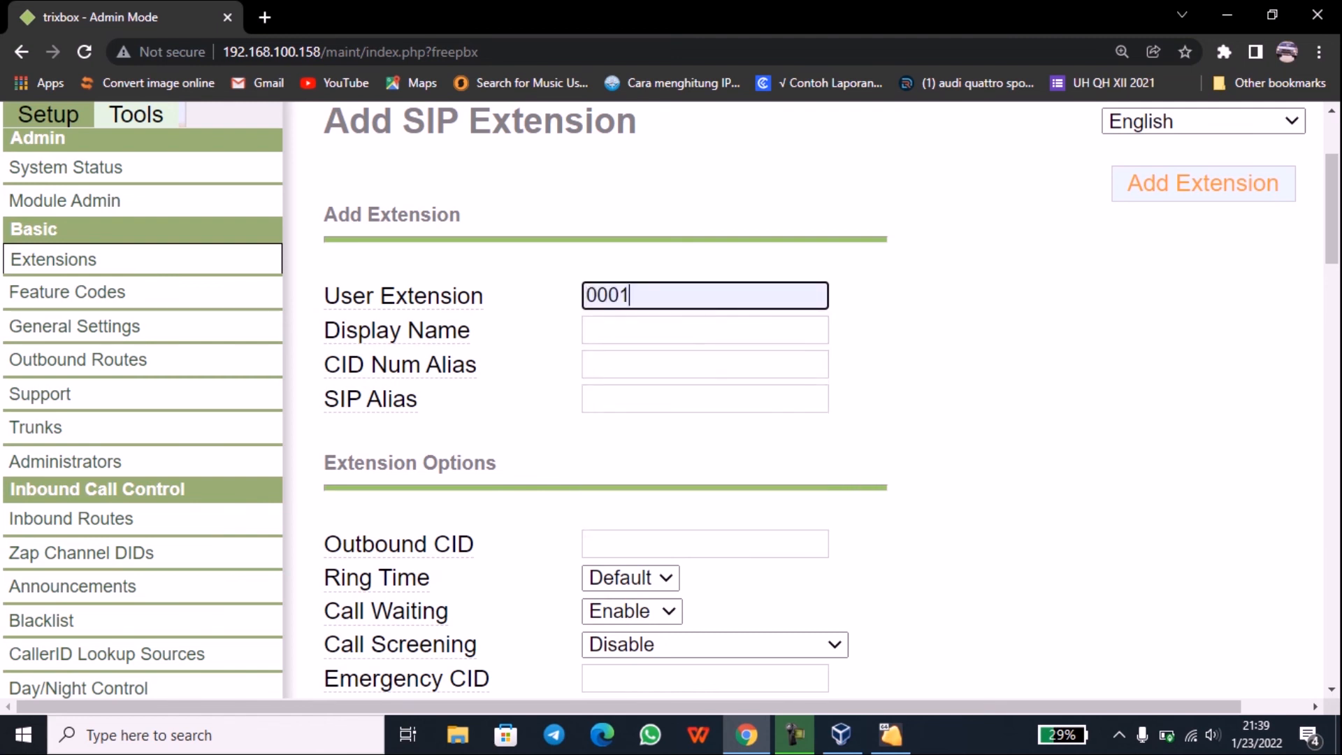
left_click(705, 330)
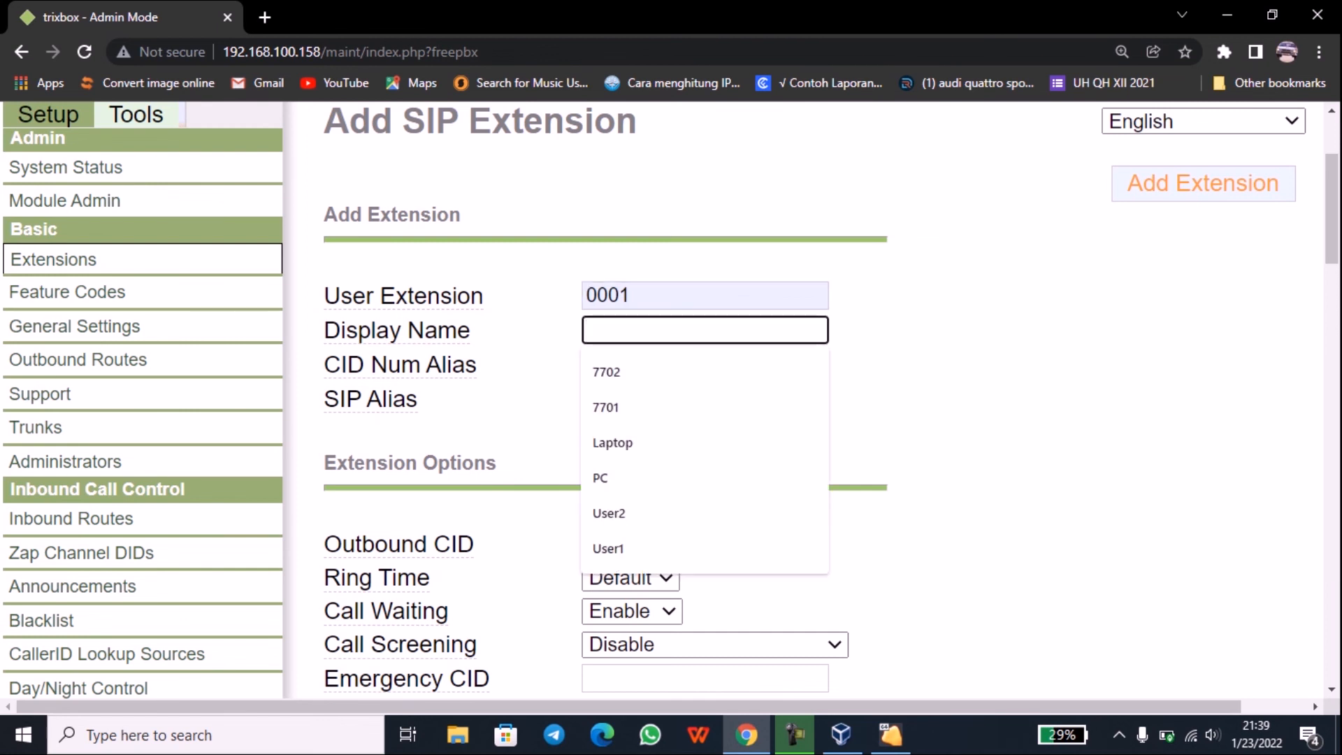
type("PC 1")
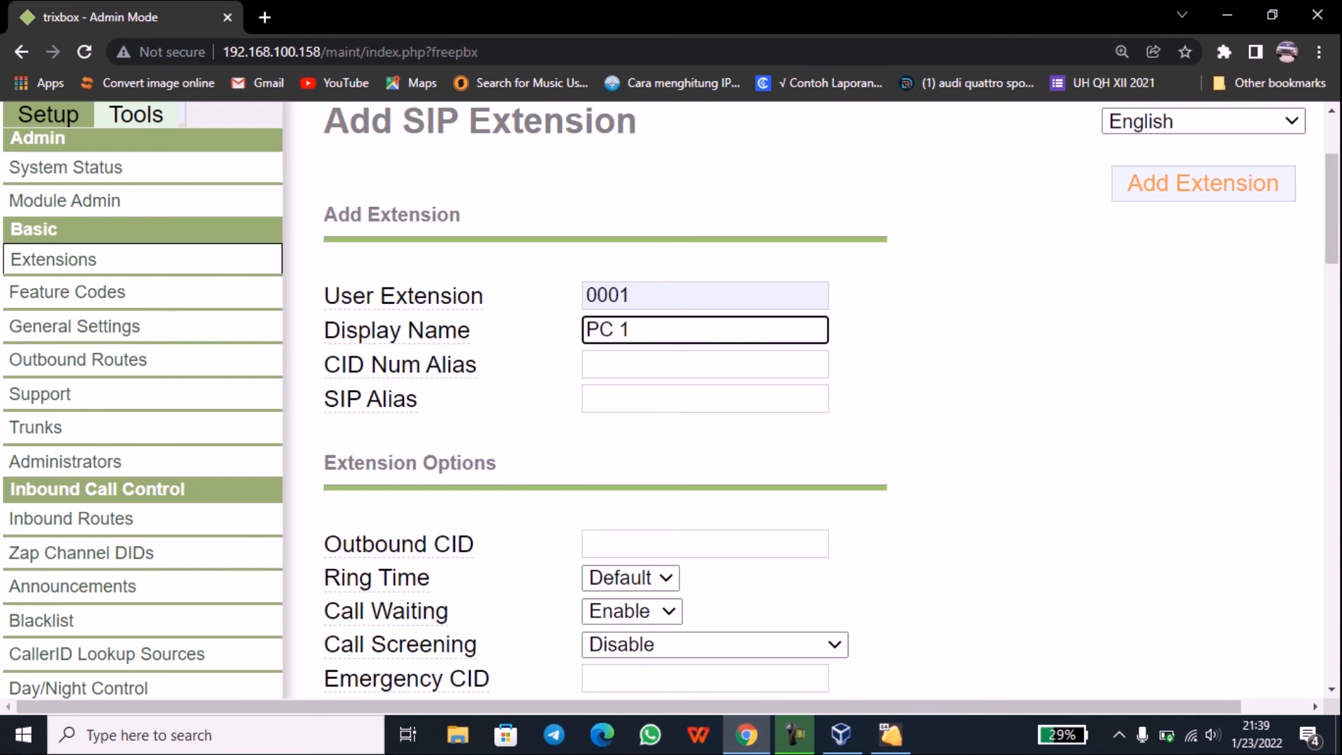
mouse_move(400, 365)
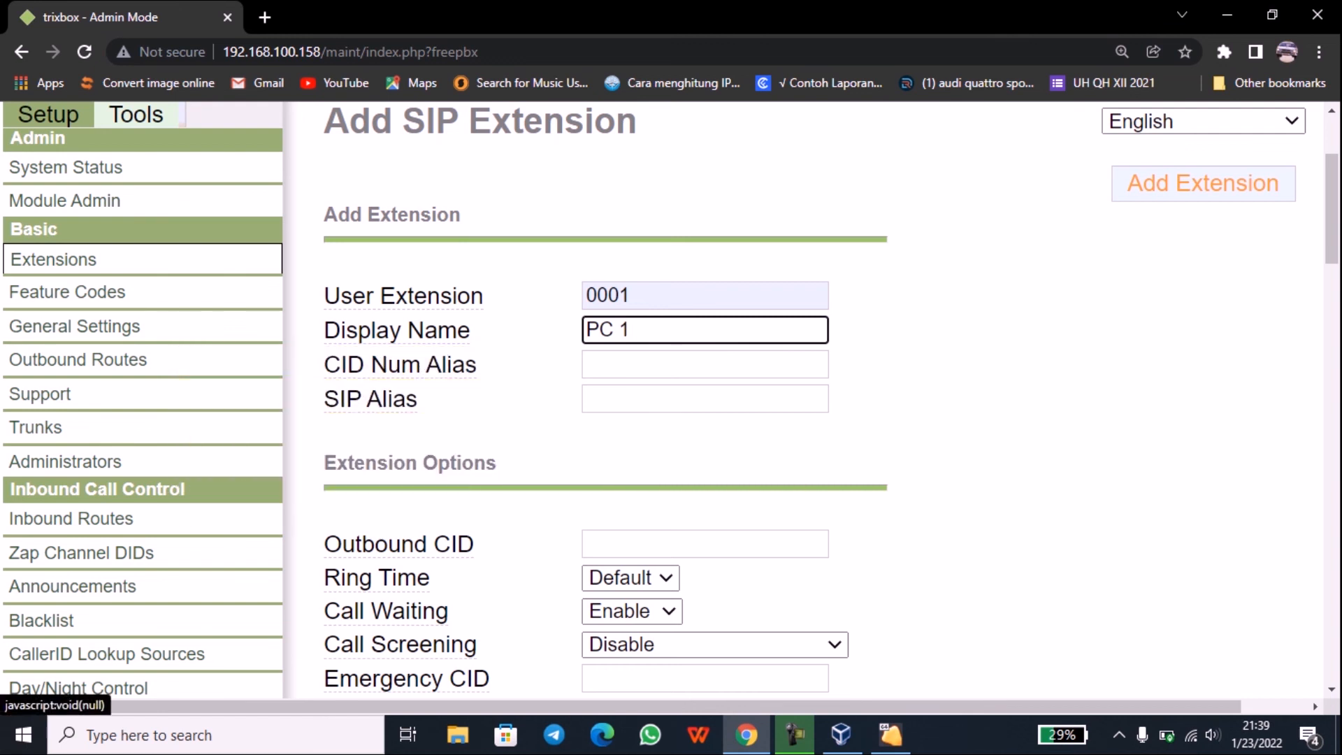
left_click(705, 399)
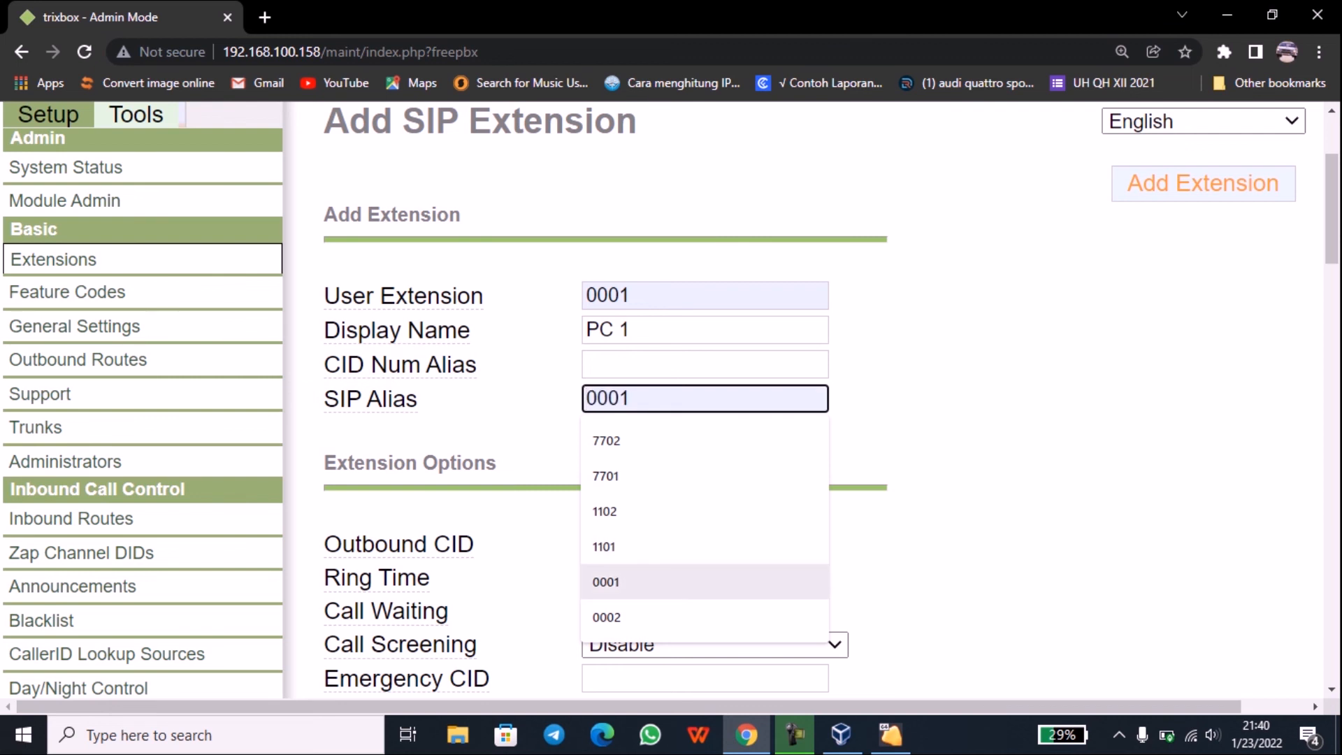
key("Return")
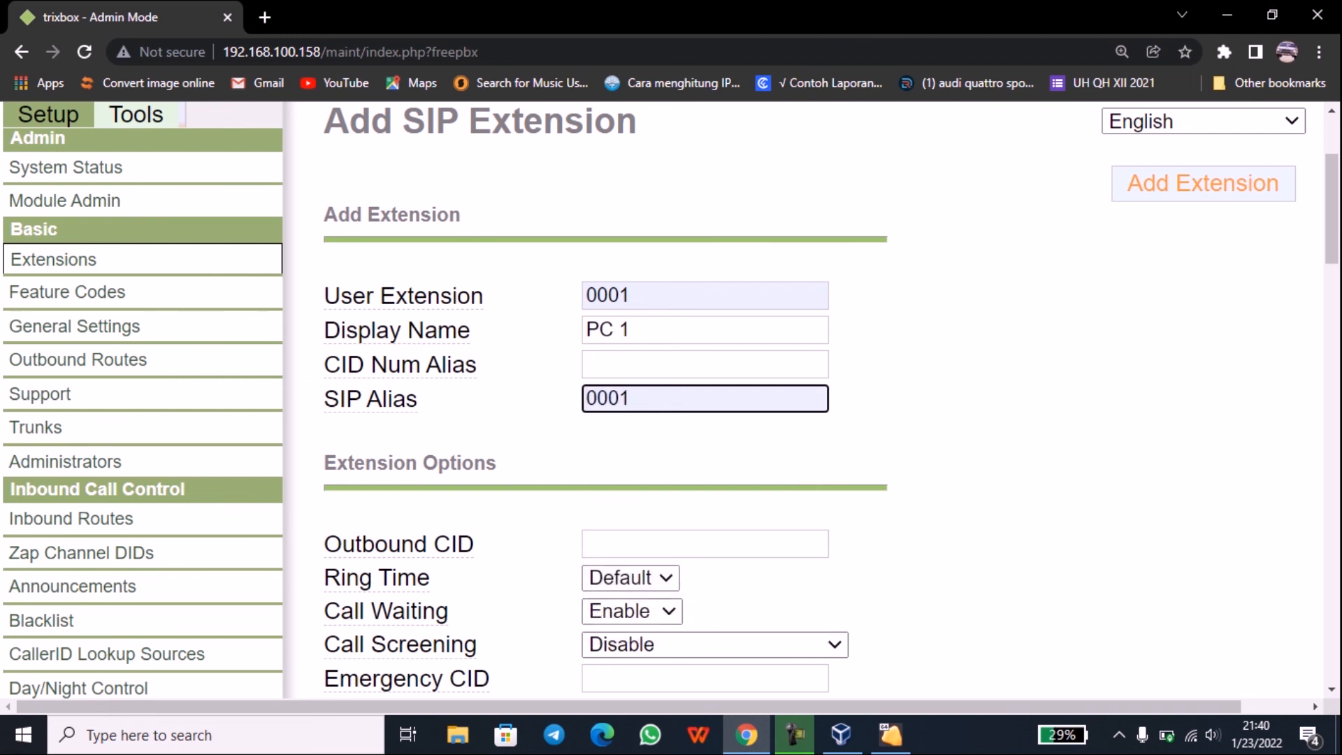
Step: Enter the device secret and submit the PC 1 extension
scroll(670, 401, "down", 8)
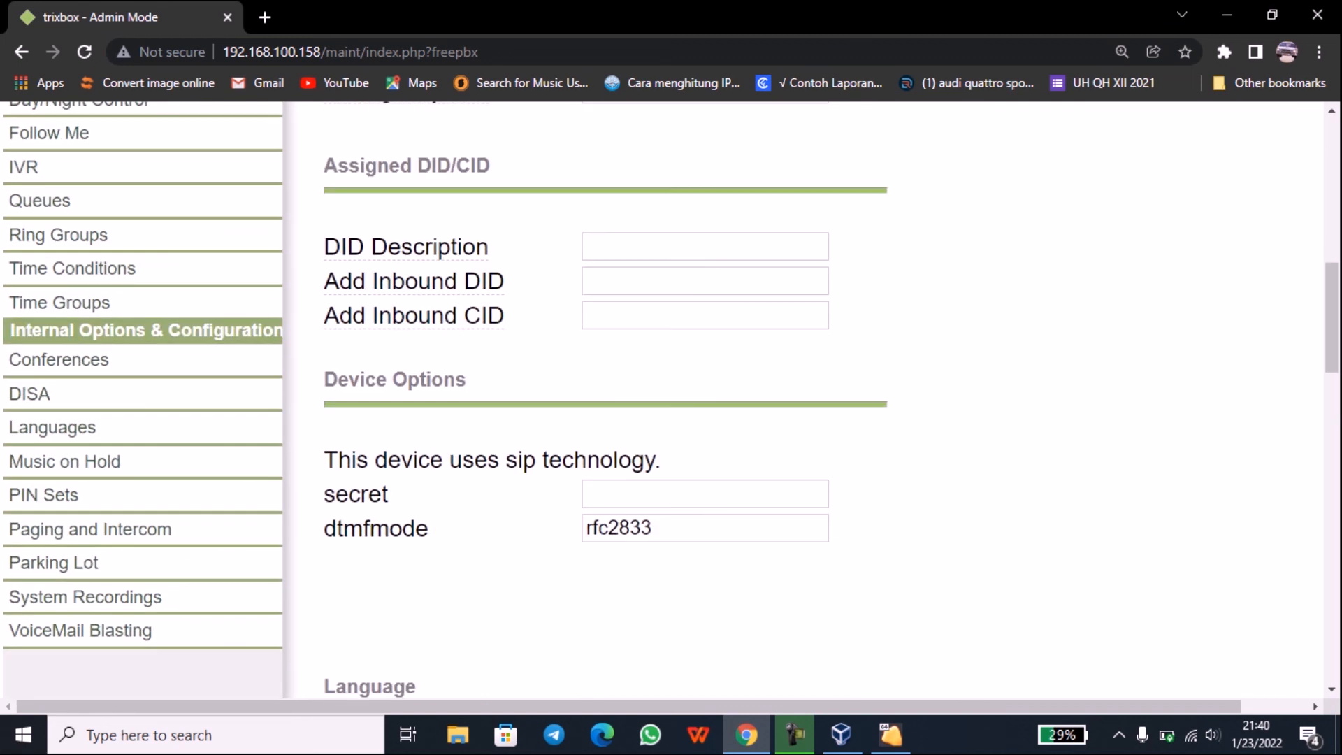
left_click_drag(324, 494, 388, 494)
left_click(705, 494)
type("123")
scroll(705, 401, "down", 4)
scroll(669, 401, "down", 15)
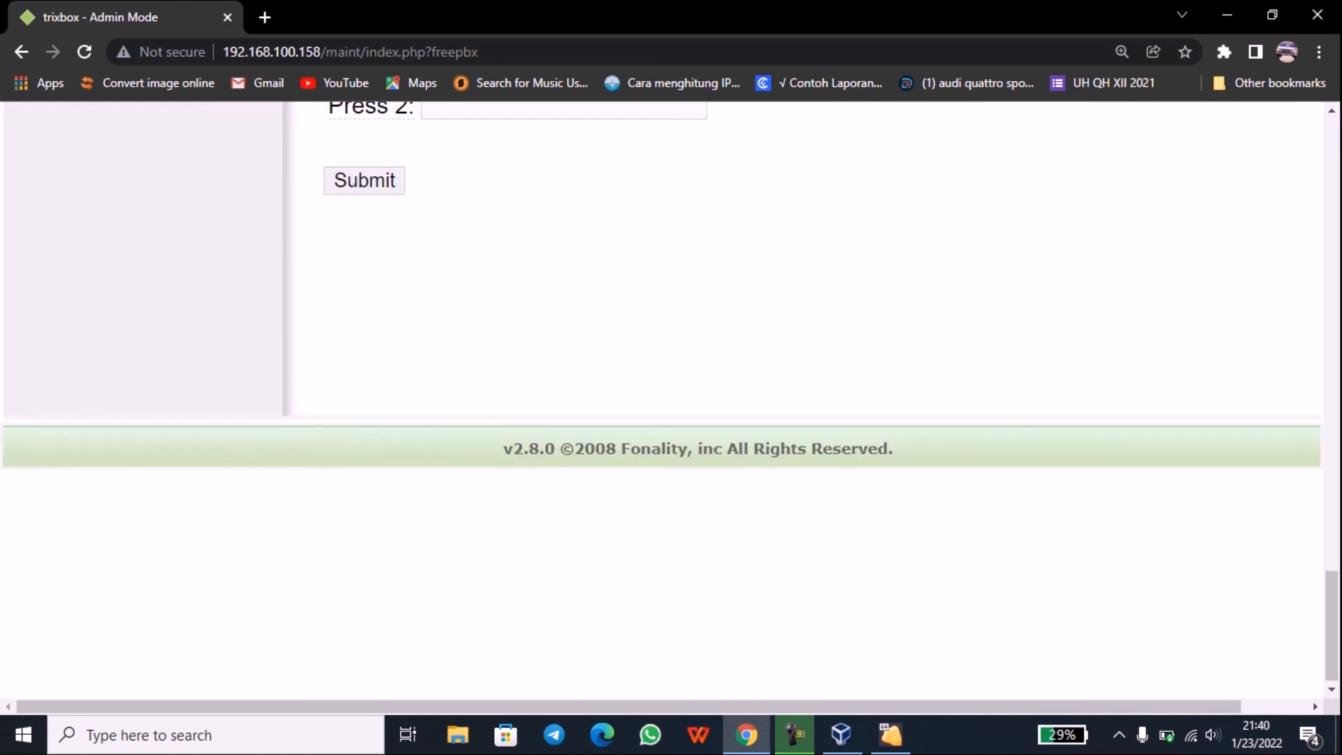
scroll(670, 401, "up", 3)
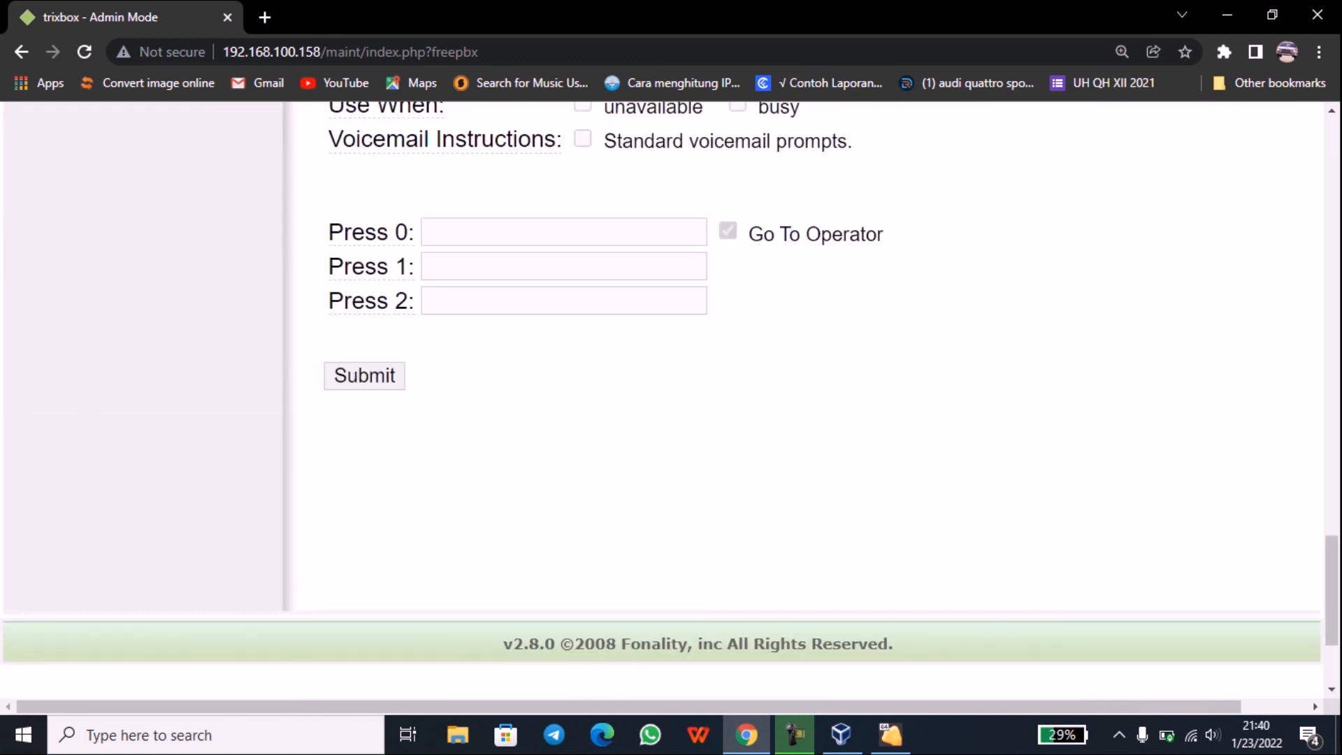
left_click(364, 377)
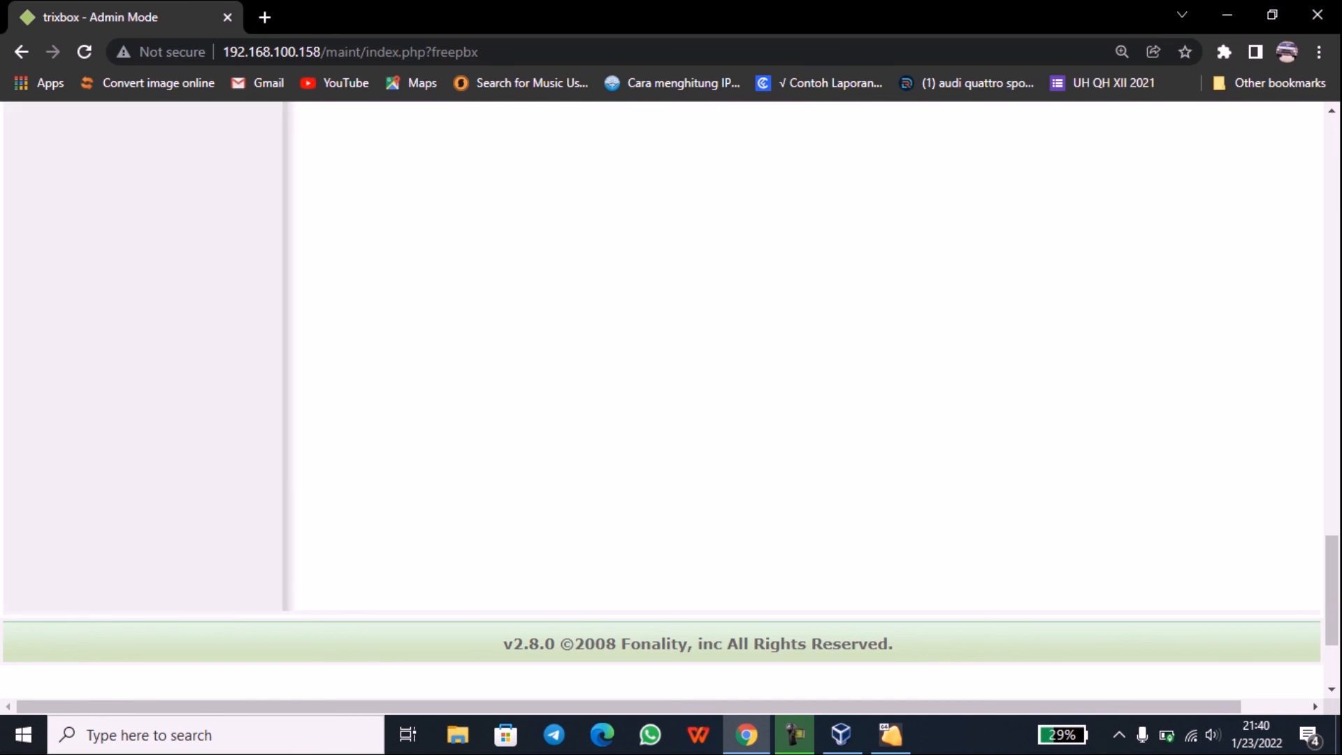
scroll(670, 400, "up", 13)
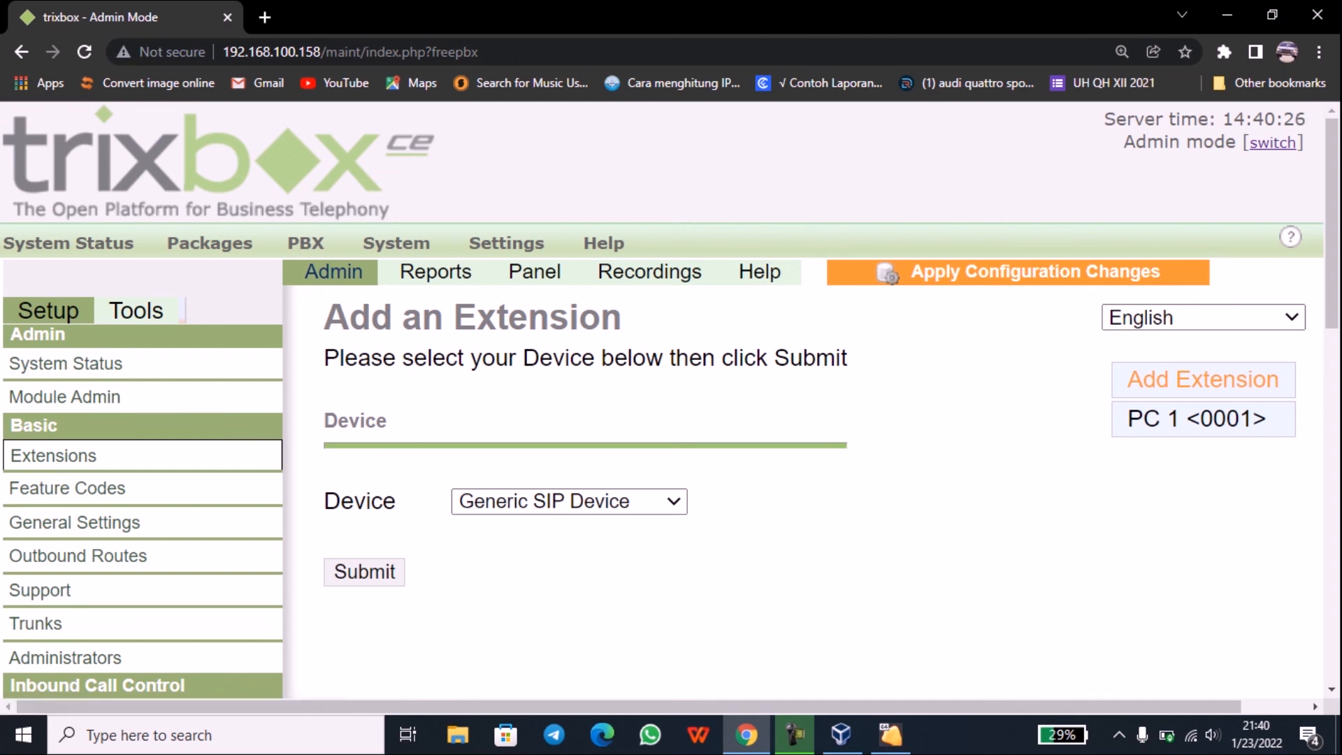
Step: Start a new Generic SIP Device with user extension 0002, display name 'PC 2' and SIP alias 0002
left_click(364, 571)
left_click(705, 492)
key("Up")
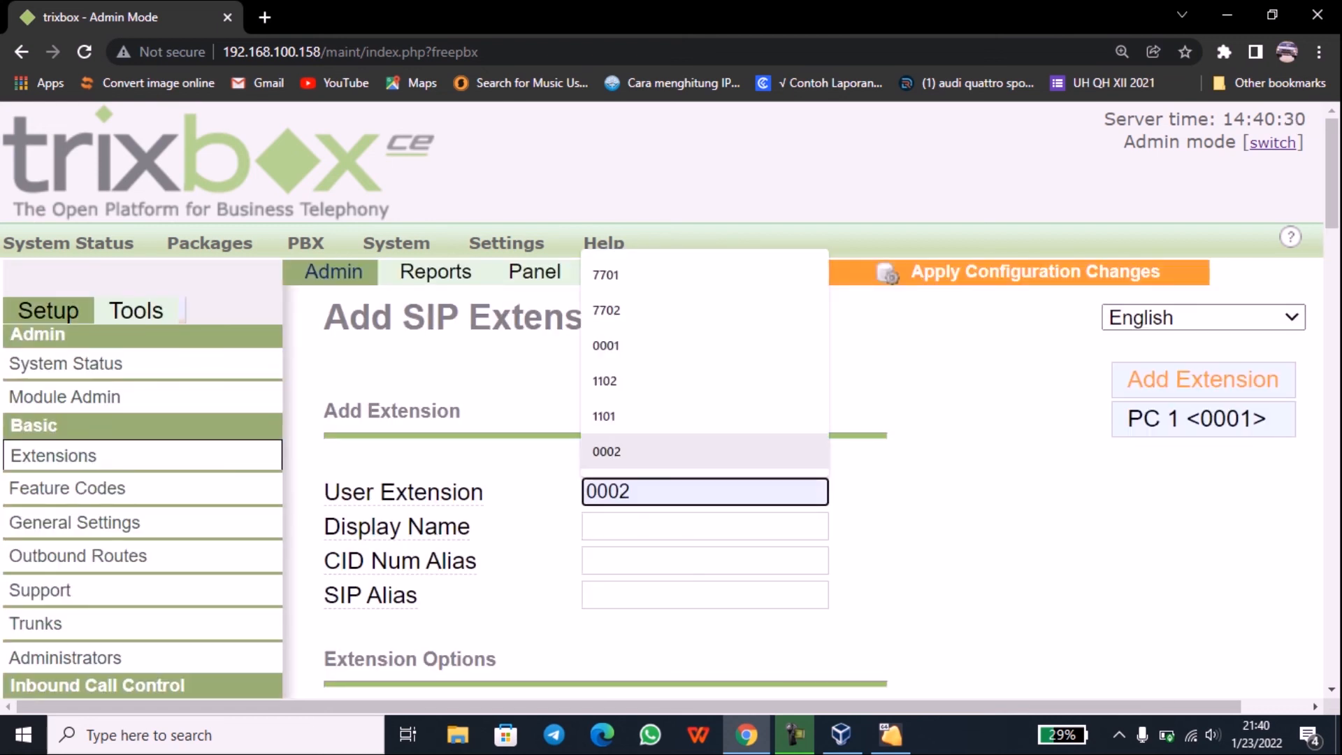
key("Return")
left_click(705, 527)
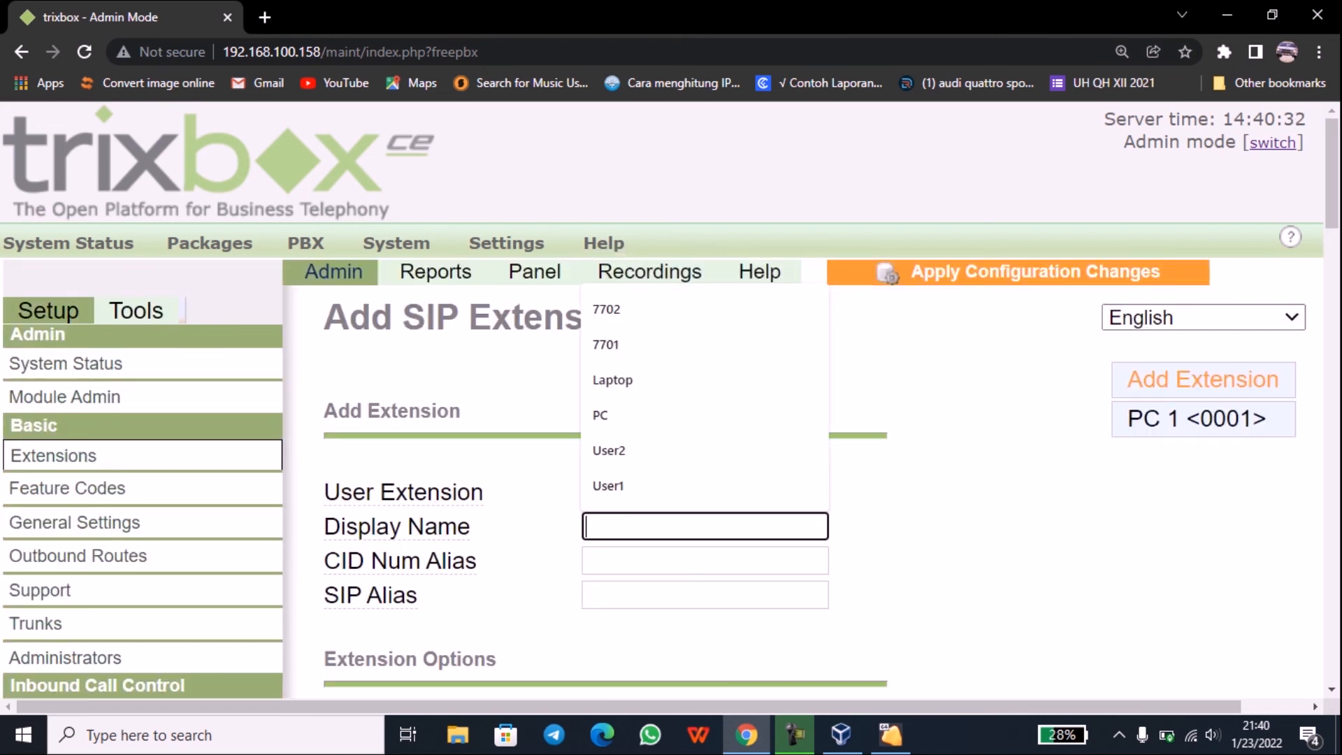
key("Up")
key("Up")
key("Up")
key("Up")
key("Down")
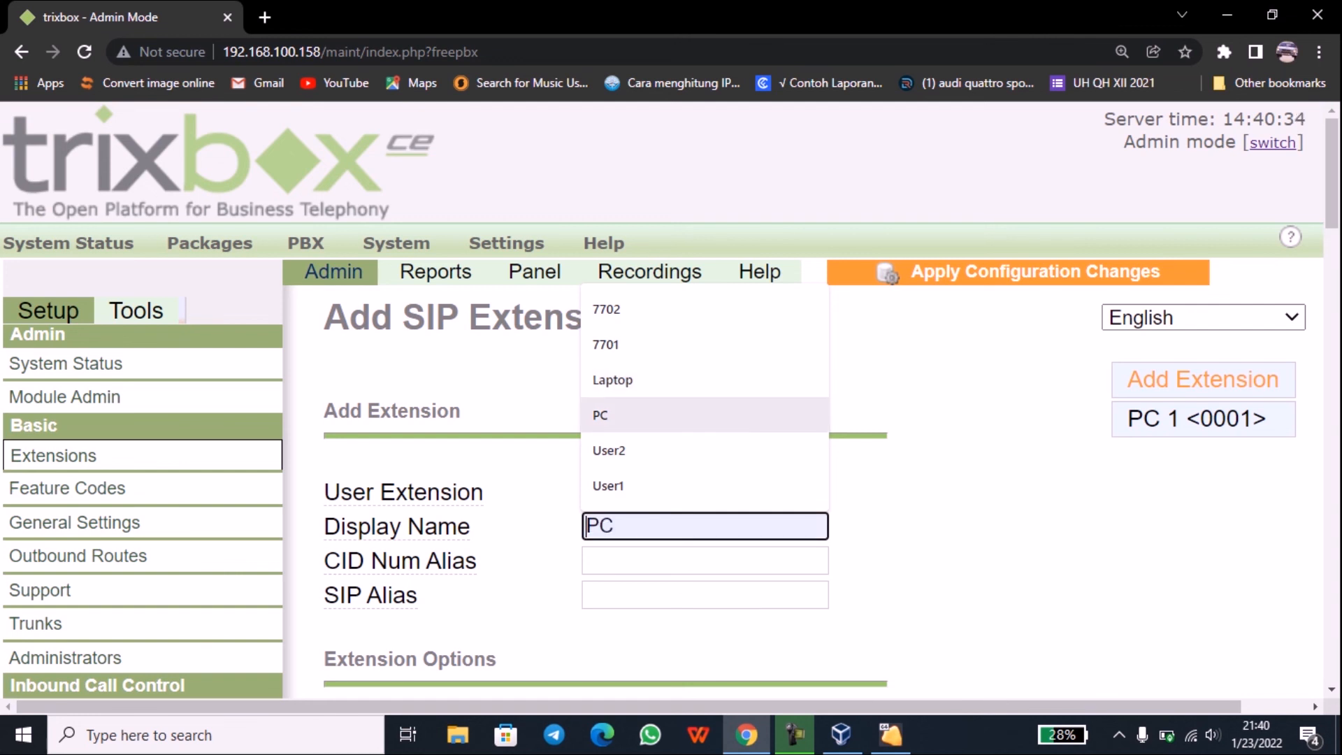
key("Return")
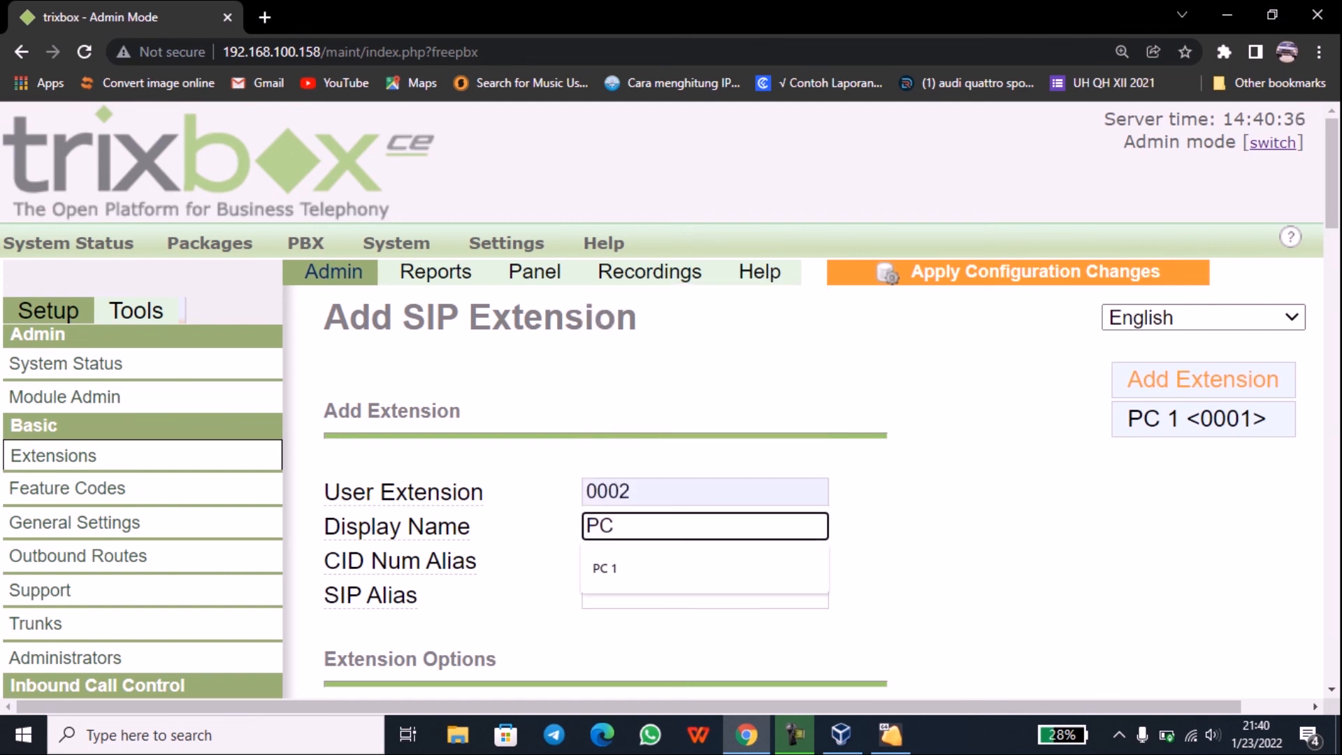
type("2")
key("Tab")
key("Tab")
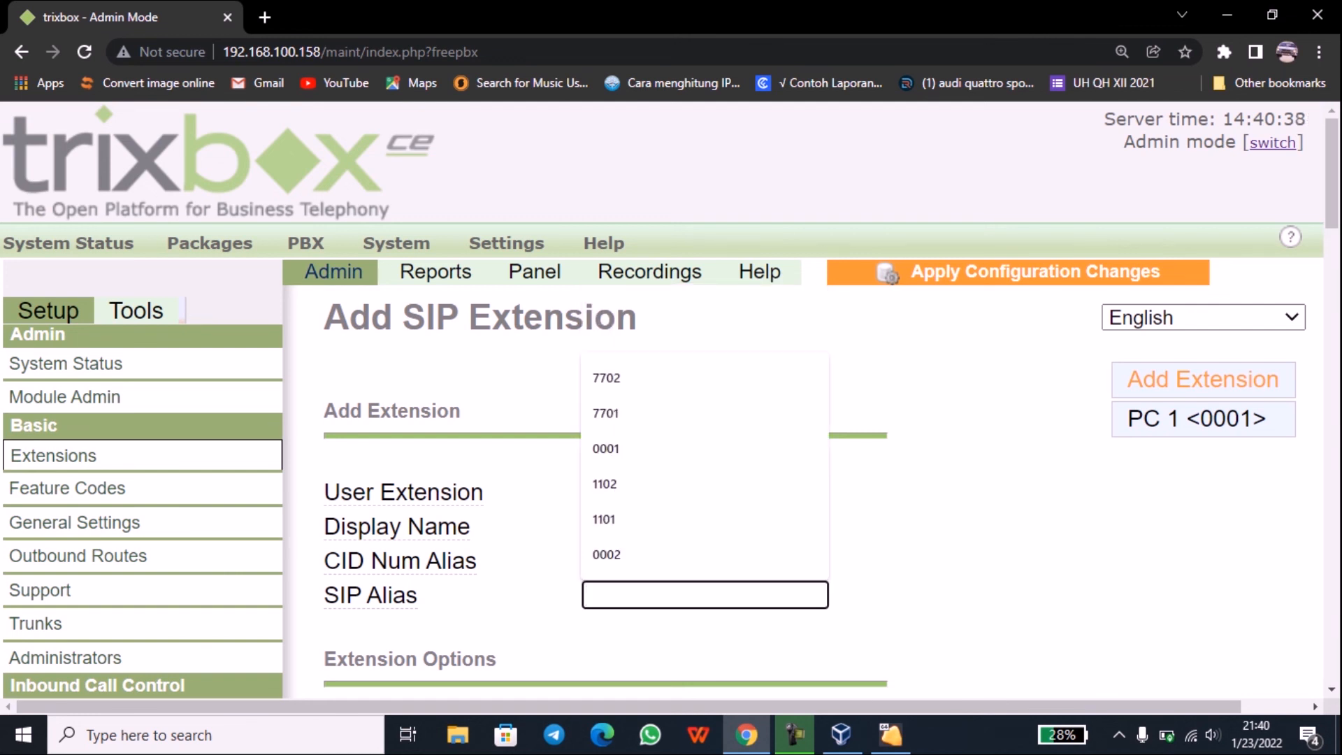
key("Up")
key("Return")
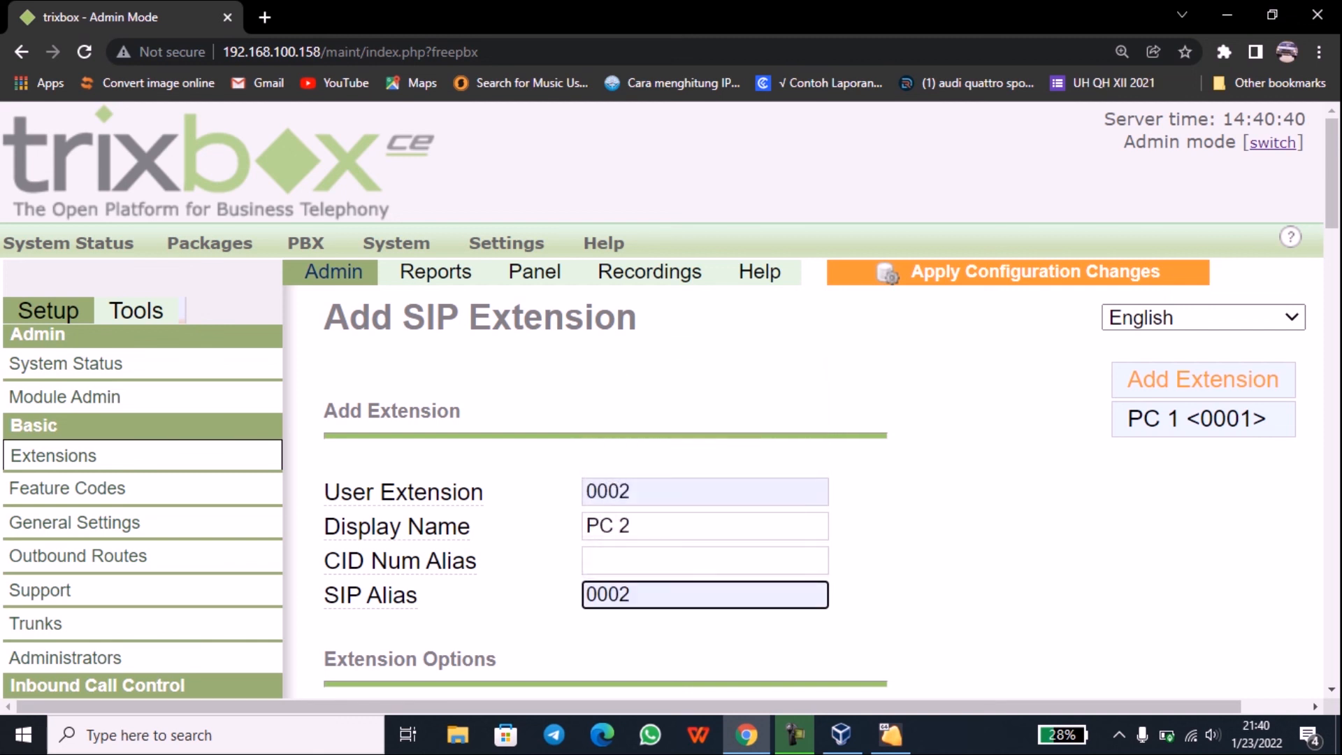
Step: Enter the device secret and save the PC 2 extension
scroll(672, 398, "down", 5)
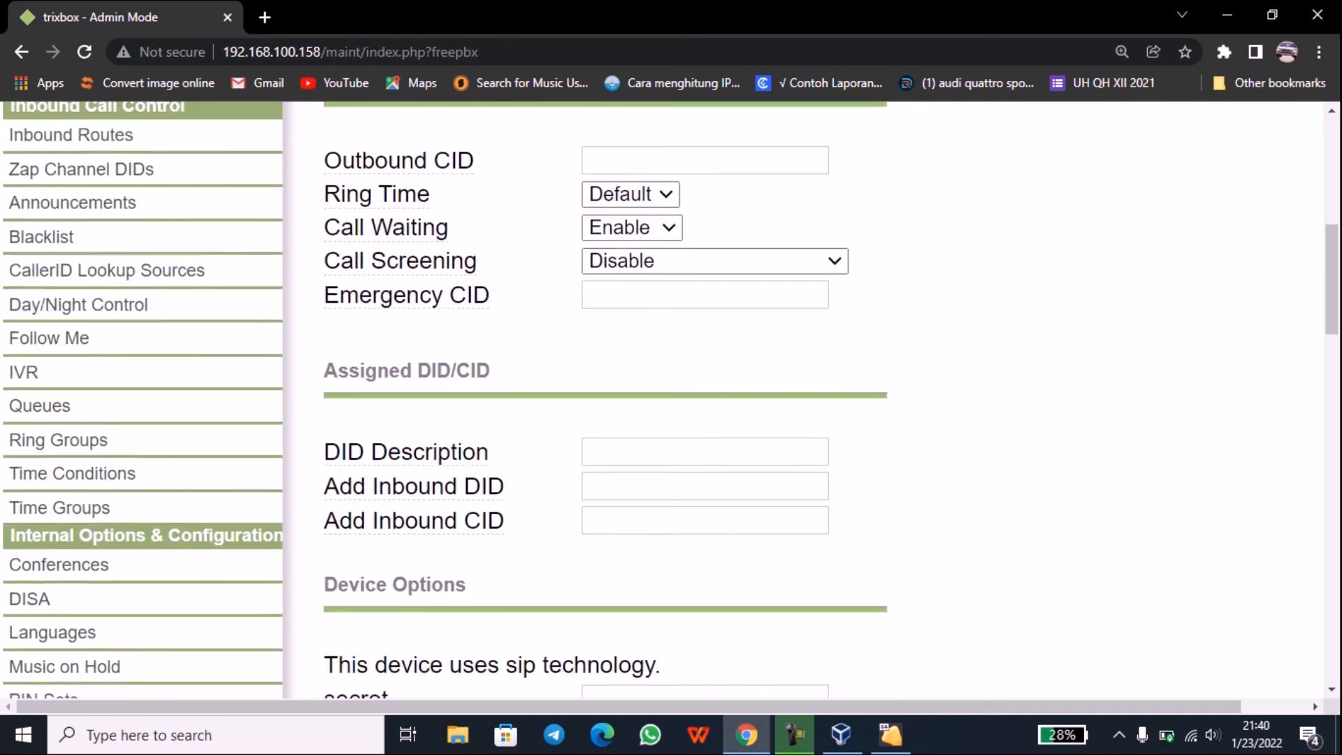
scroll(672, 399, "down", 3)
left_click(705, 493)
type("123")
scroll(671, 399, "down", 15)
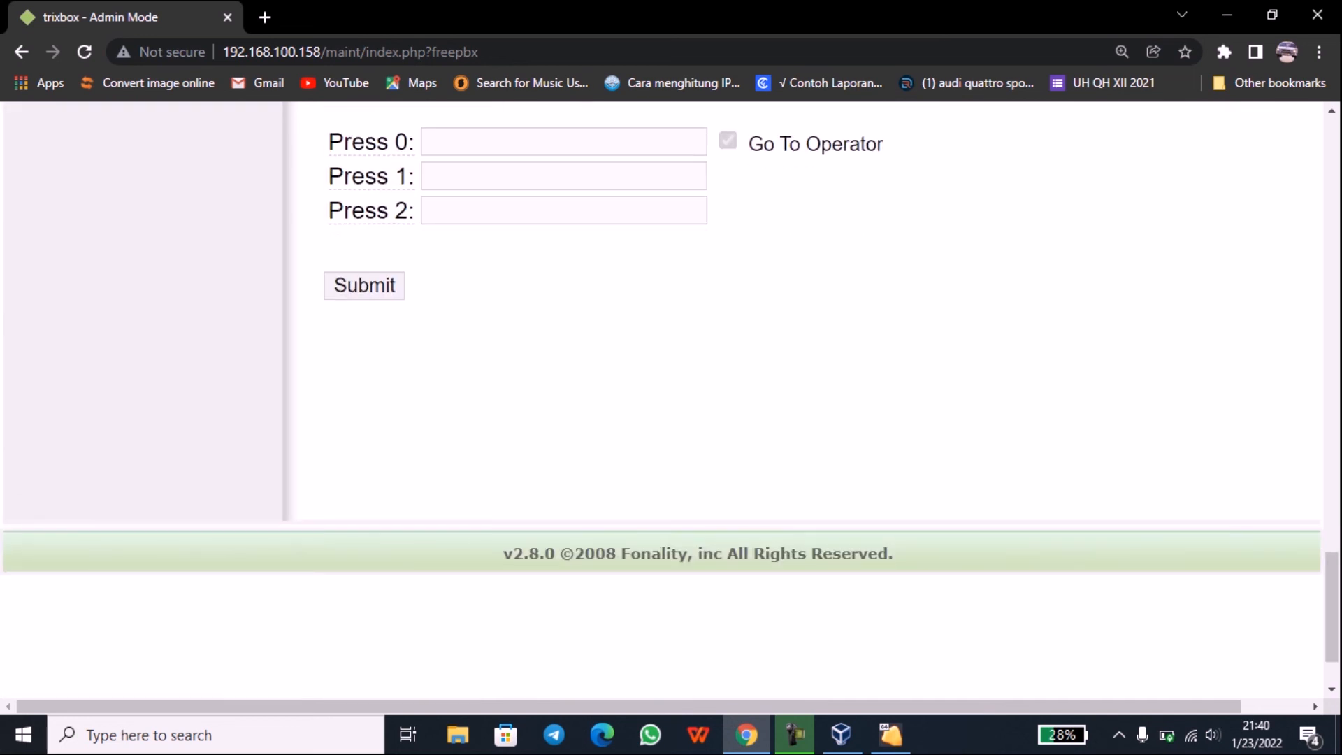
key("Return")
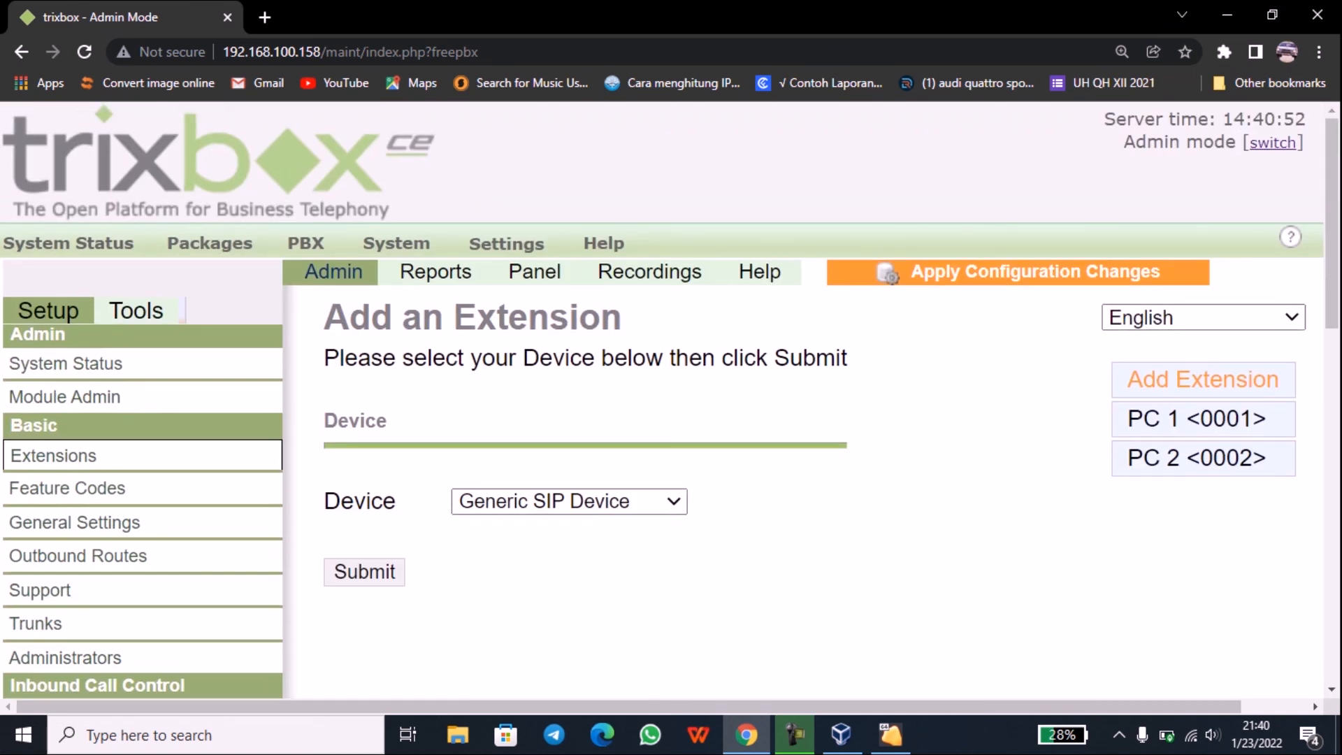
Step: Apply the pending configuration changes and confirm the PBX reload
scroll(671, 420, "down", 3)
scroll(671, 420, "up", 3)
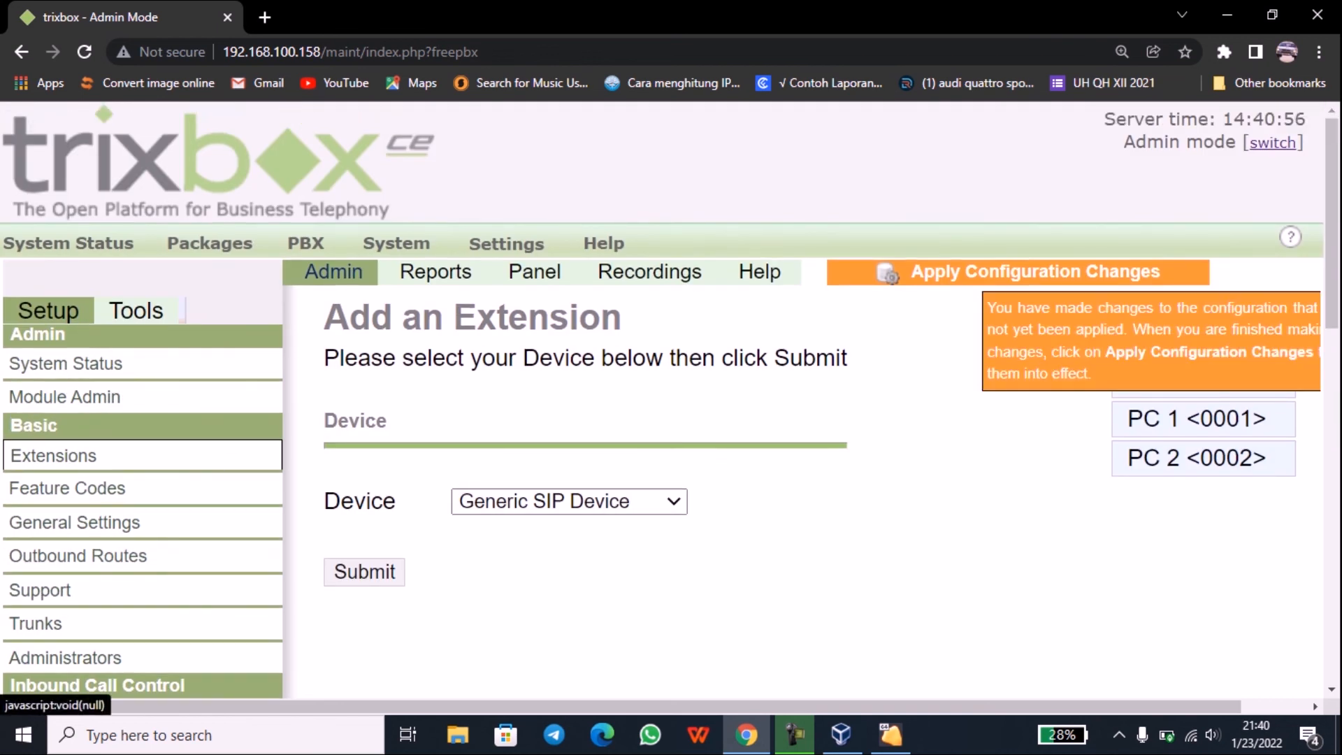
left_click(1034, 272)
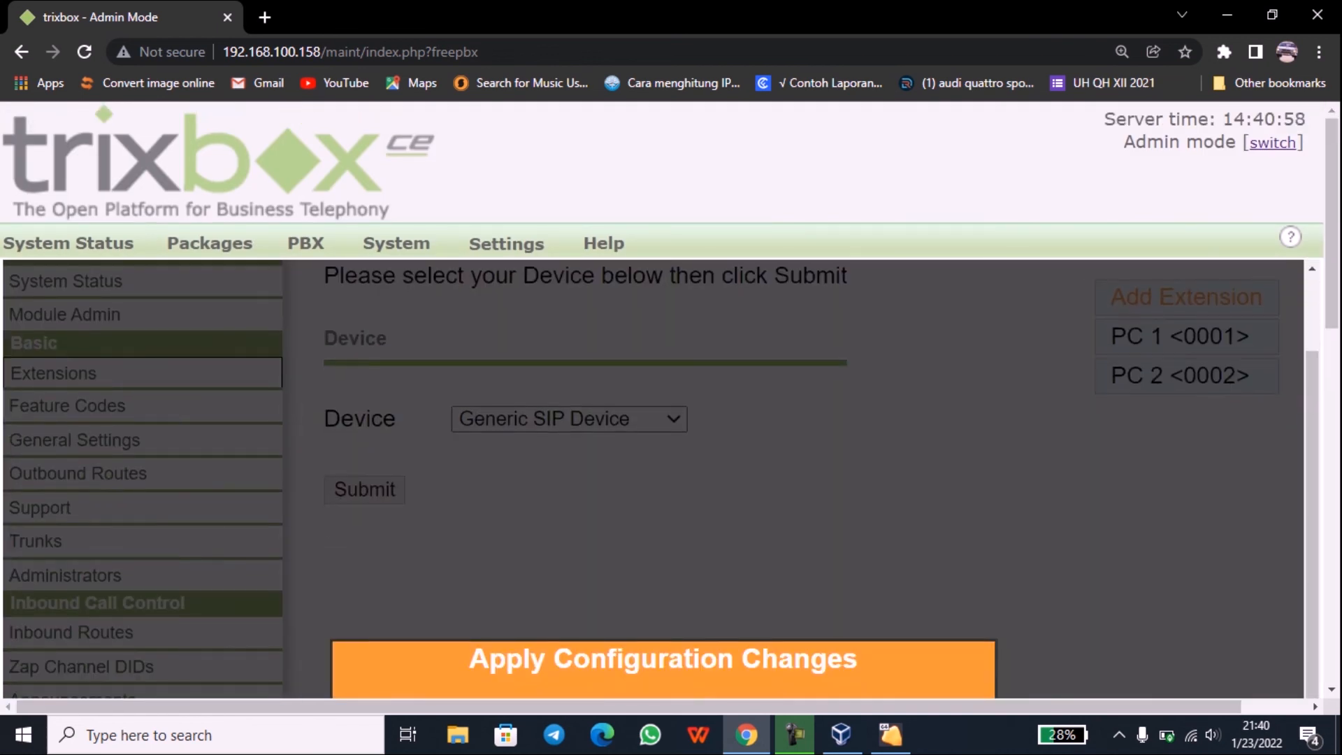
key("ctrl+minus")
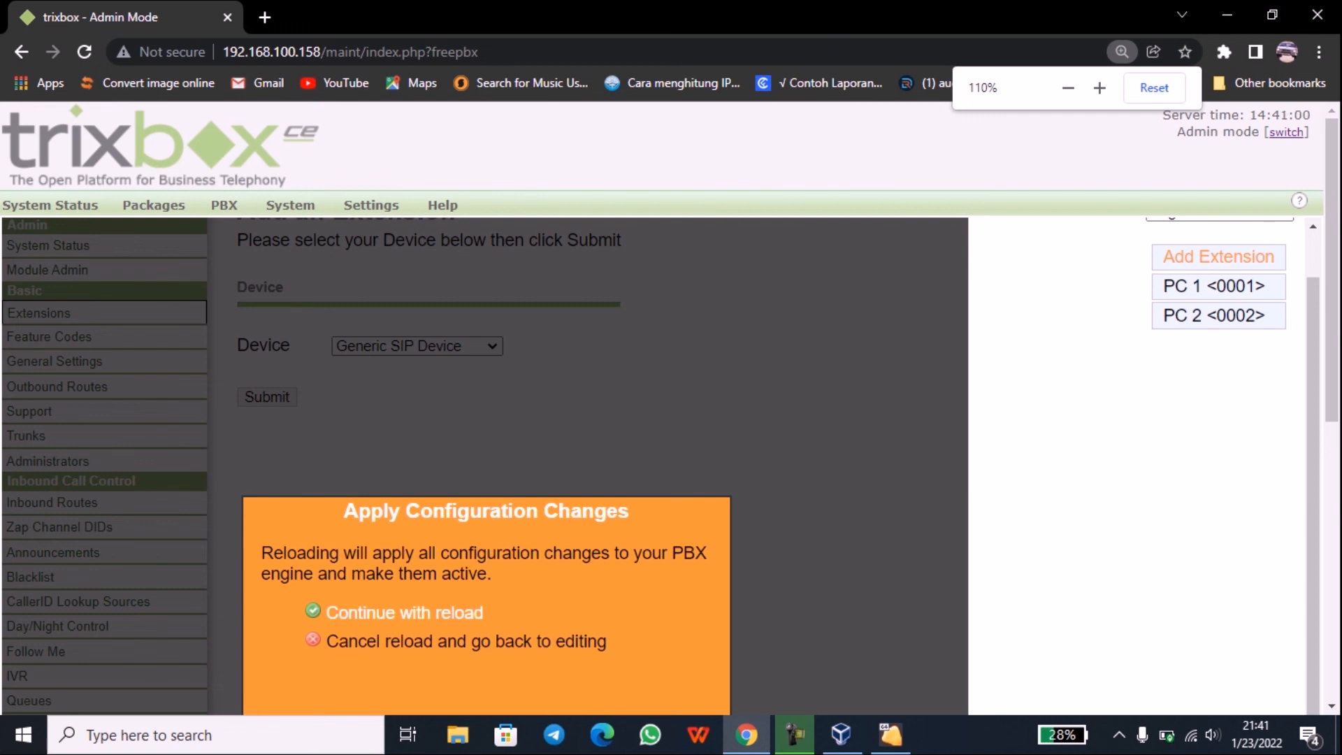
scroll(671, 420, "down", 1)
left_click(405, 498)
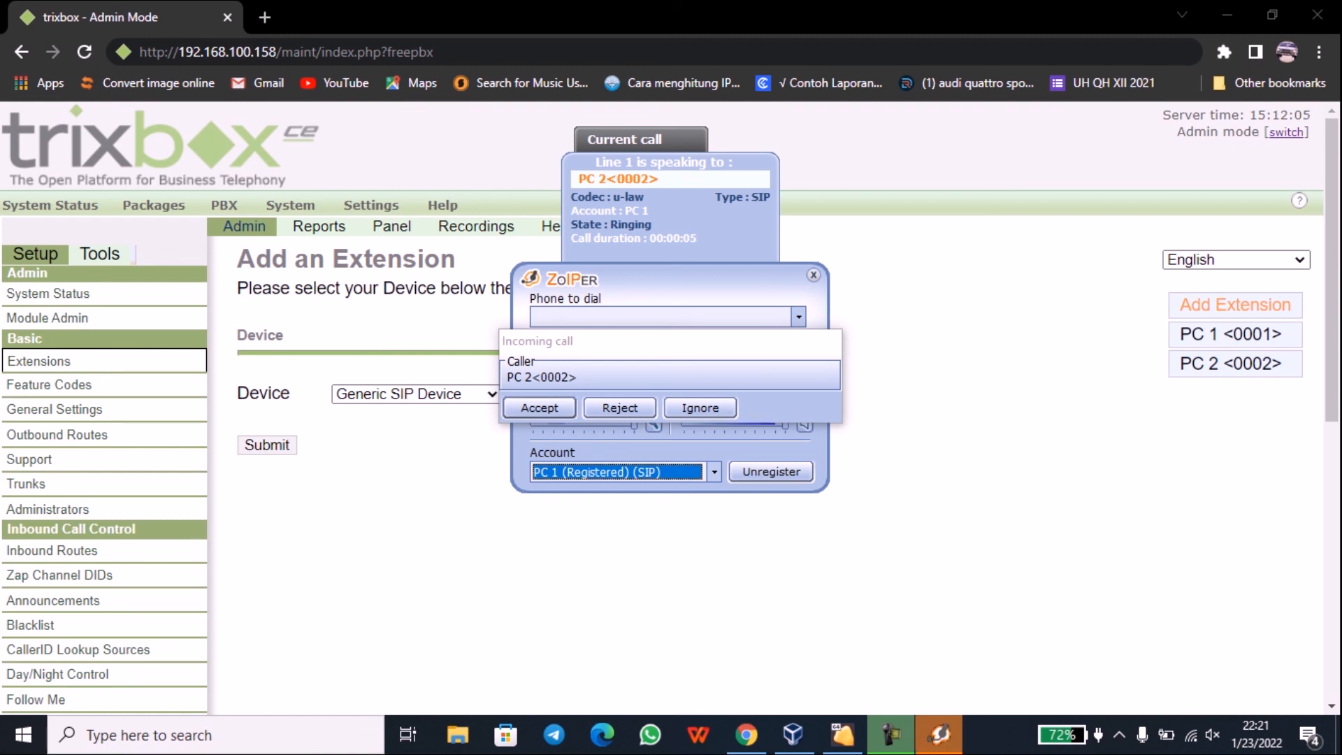
Step: Answer the incoming call from PC 2, then dial extension 0002 from Zoiper
left_click(539, 407)
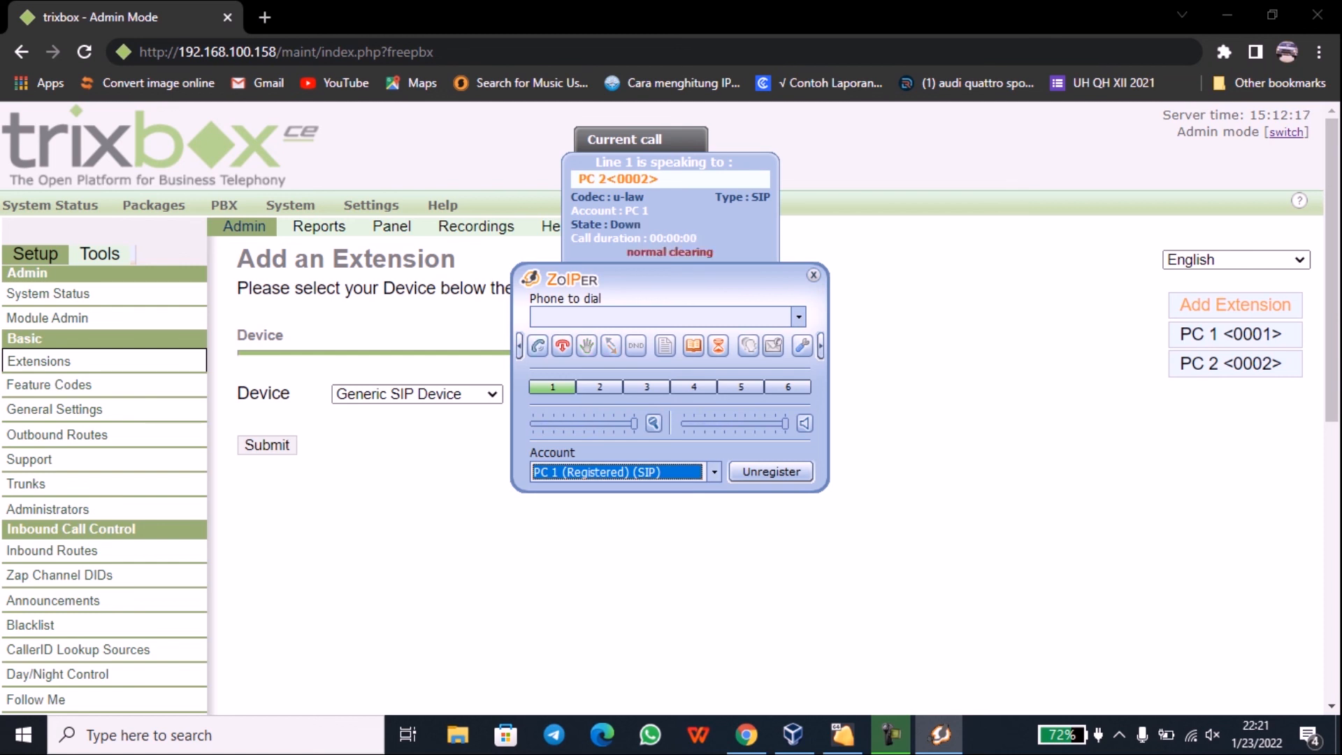
left_click(660, 317)
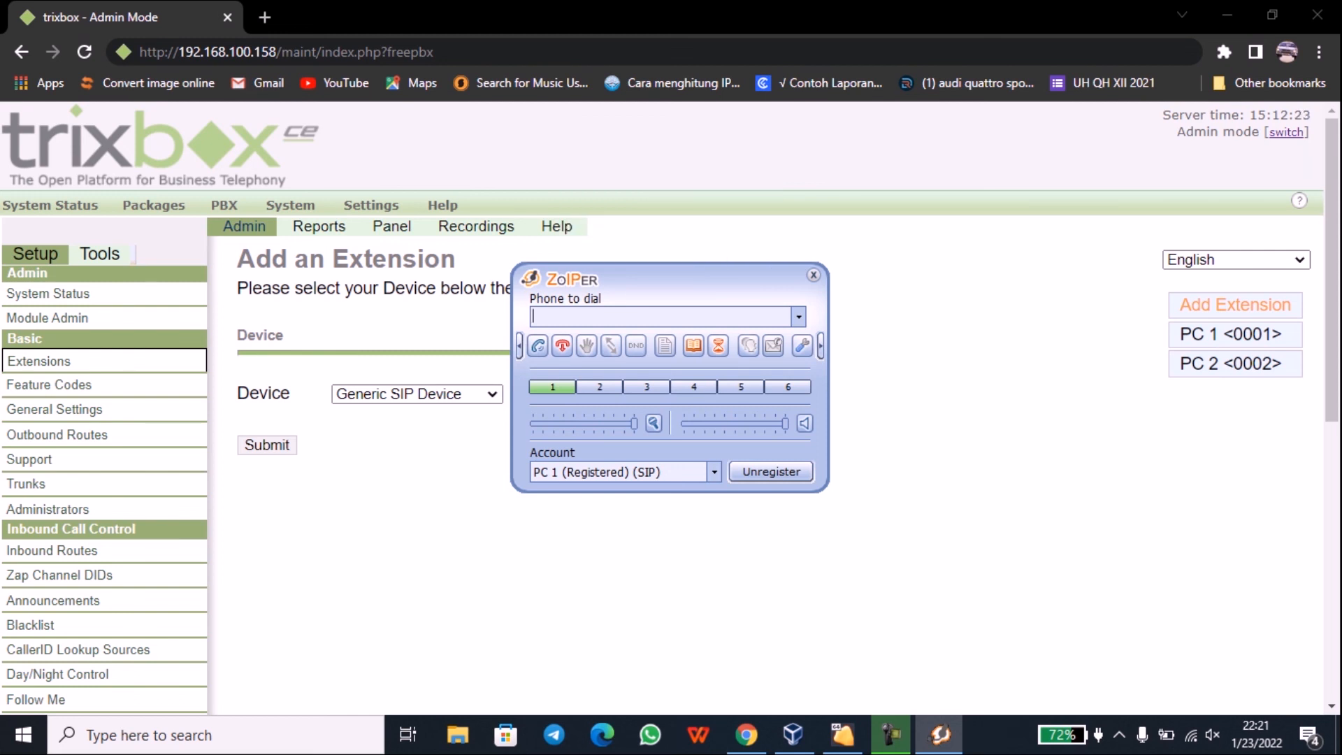
type("0002")
key("Return")
Step: Move the Zoiper window up and to the right, nudging it slightly higher
left_click_drag(699, 278, 824, 242)
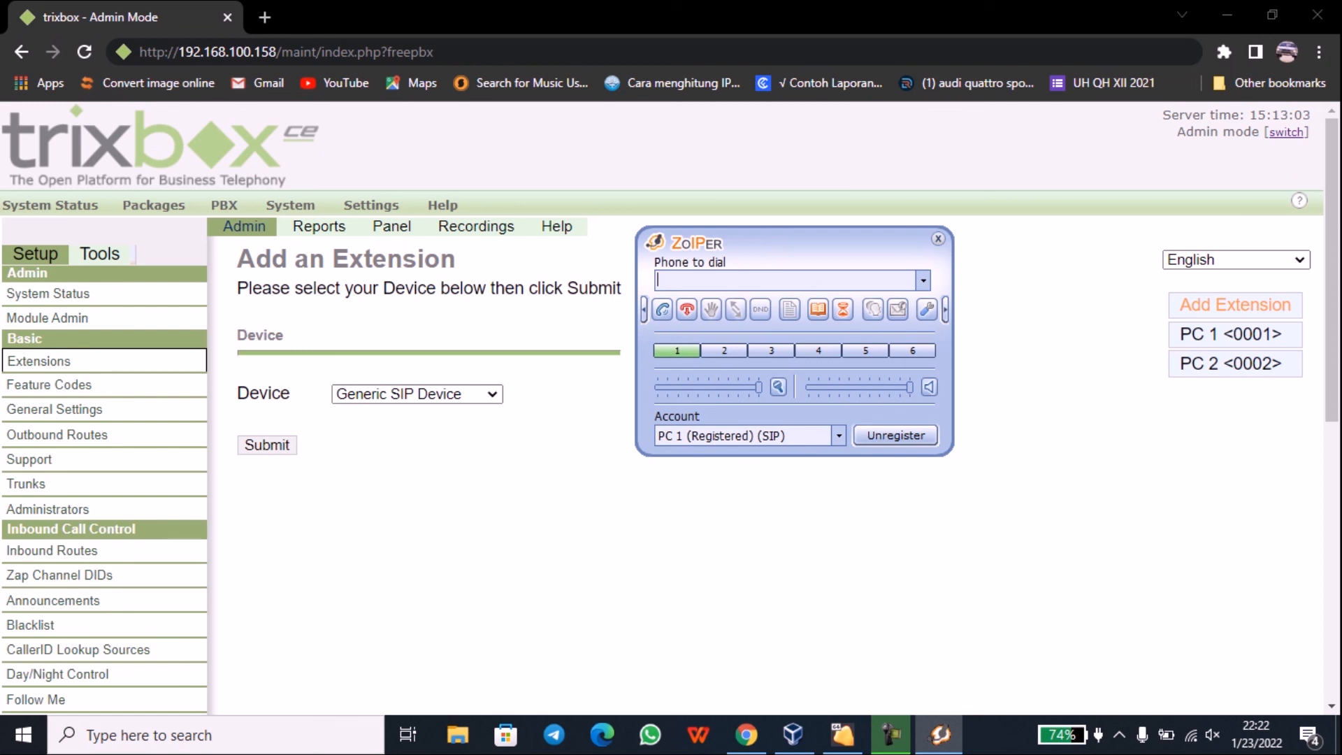
mouse_move(805, 242)
left_mouse_down()
mouse_move(799, 218)
mouse_move(781, 231)
mouse_move(803, 235)
left_mouse_up()
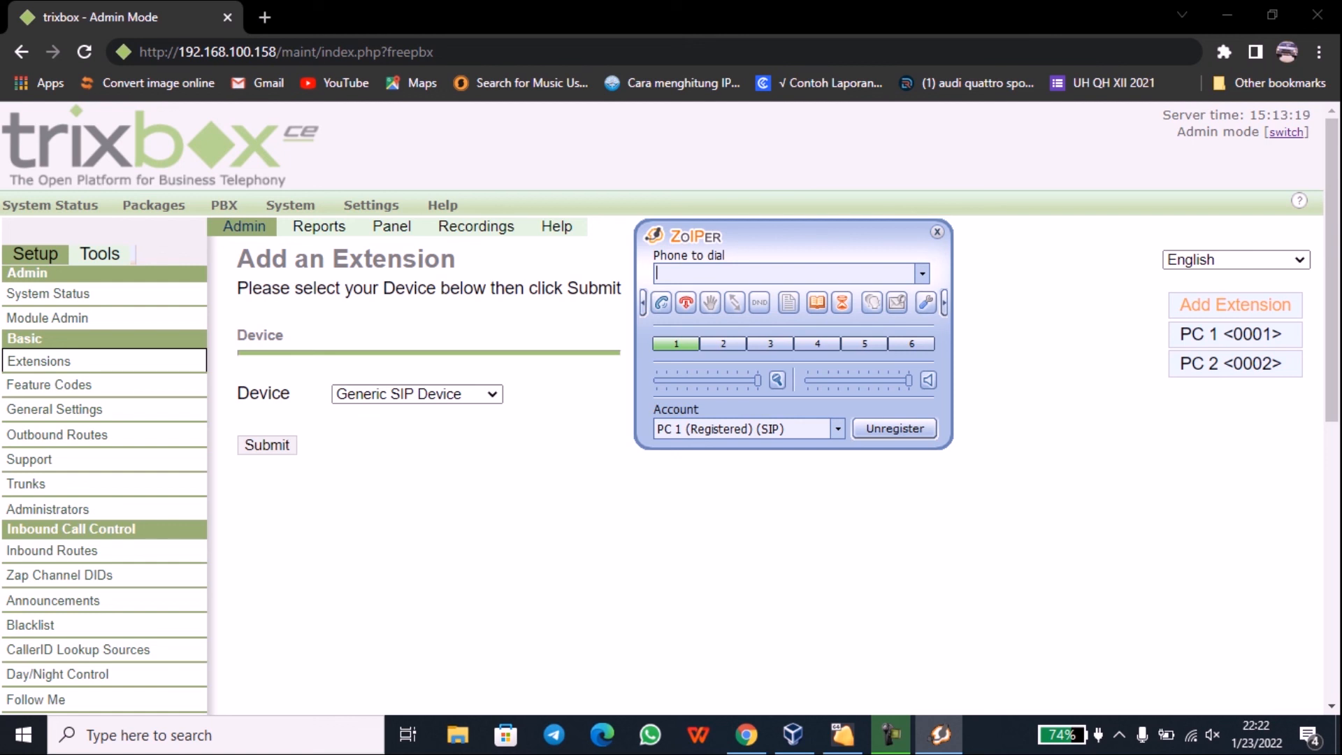
mouse_move(940, 734)
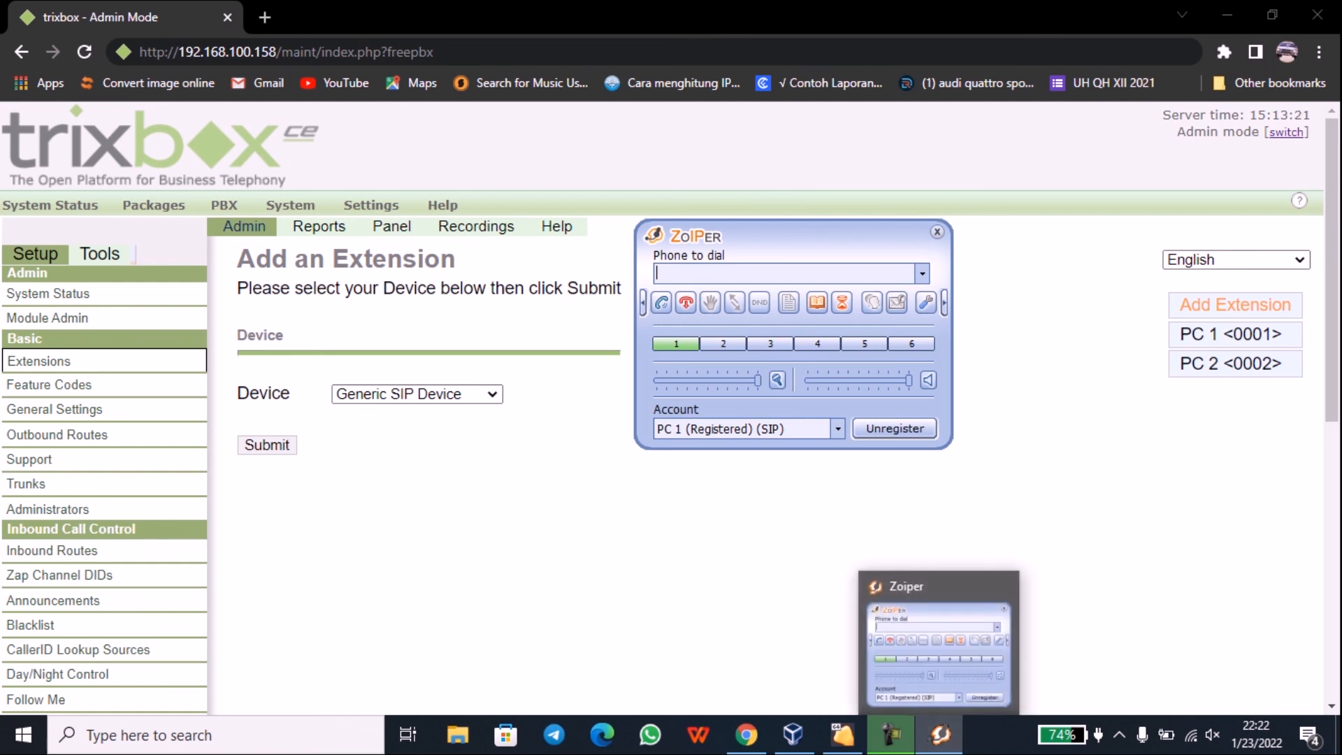
mouse_move(891, 680)
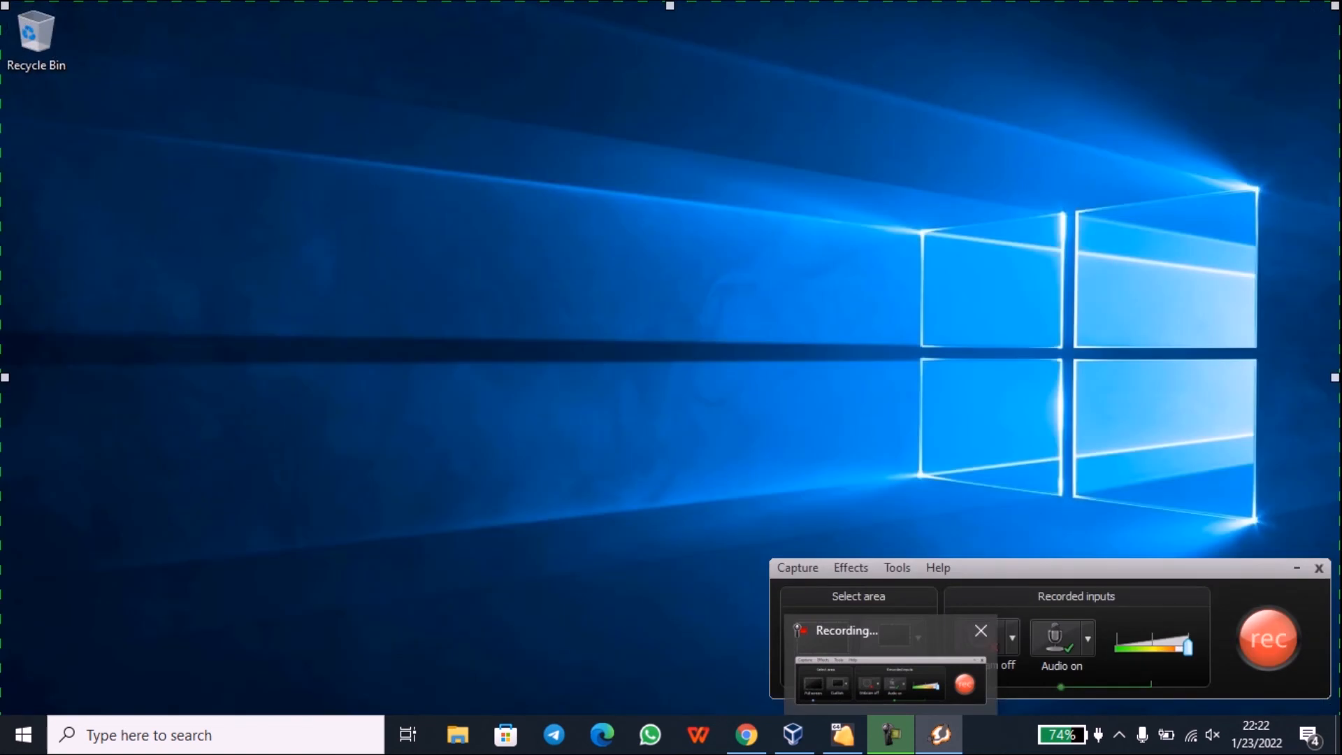